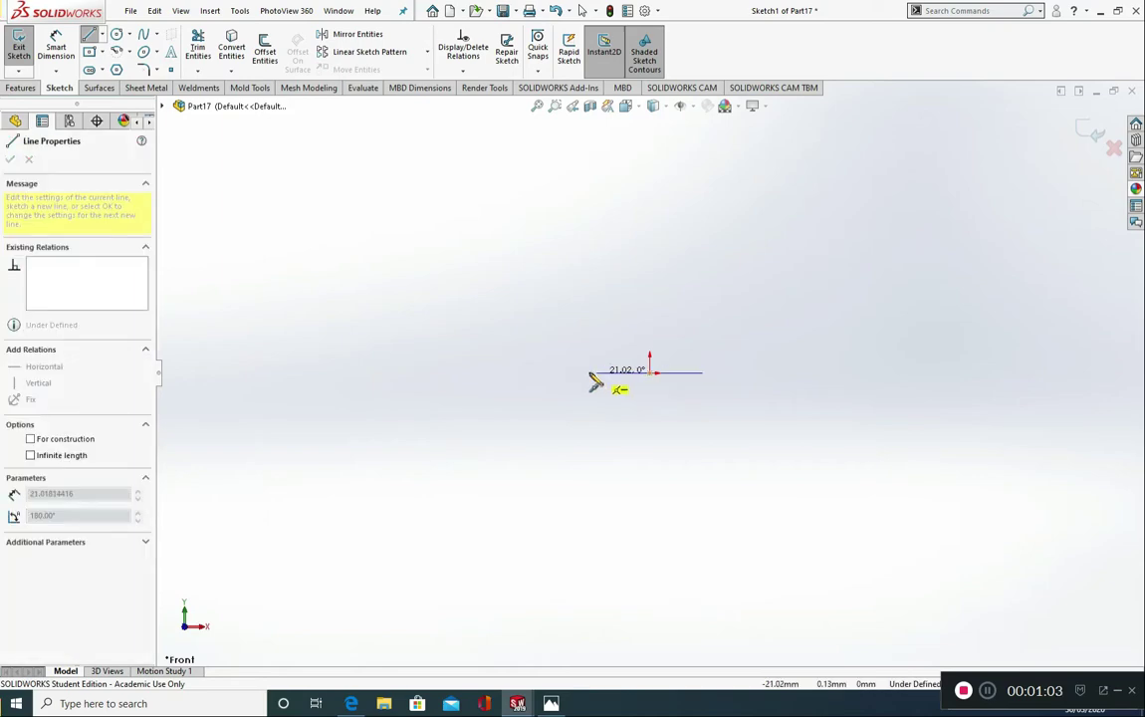
Sketch a horizontal line about 93 mm long centred on the origin, continued by a 135° line about 19 mm and a horizontal line about 29 mm.
{"action": "left_click", "coordinate": [533, 375]}
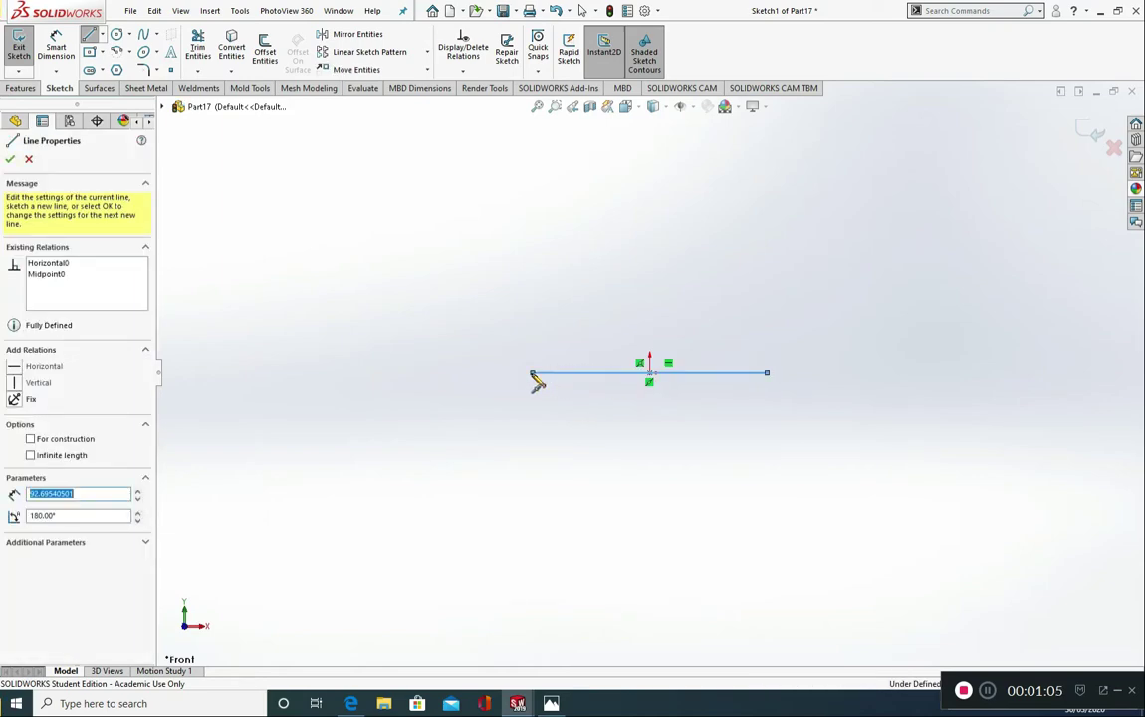
{"action": "left_click", "coordinate": [498, 340]}
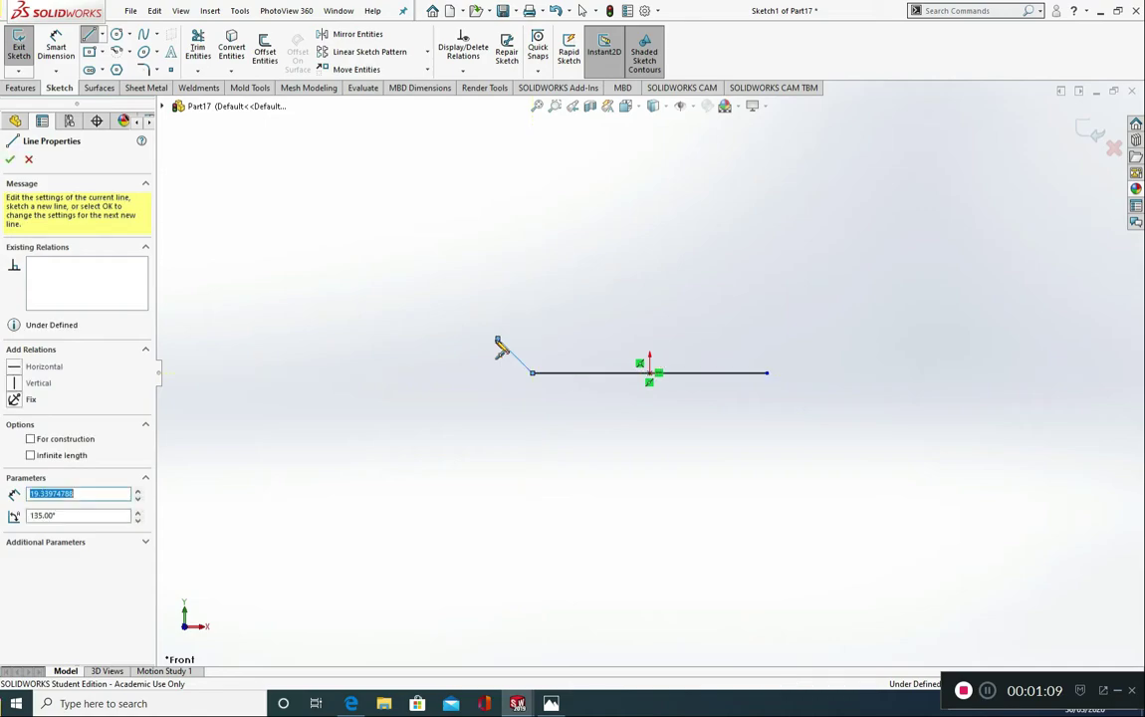
{"action": "left_click", "coordinate": [426, 340]}
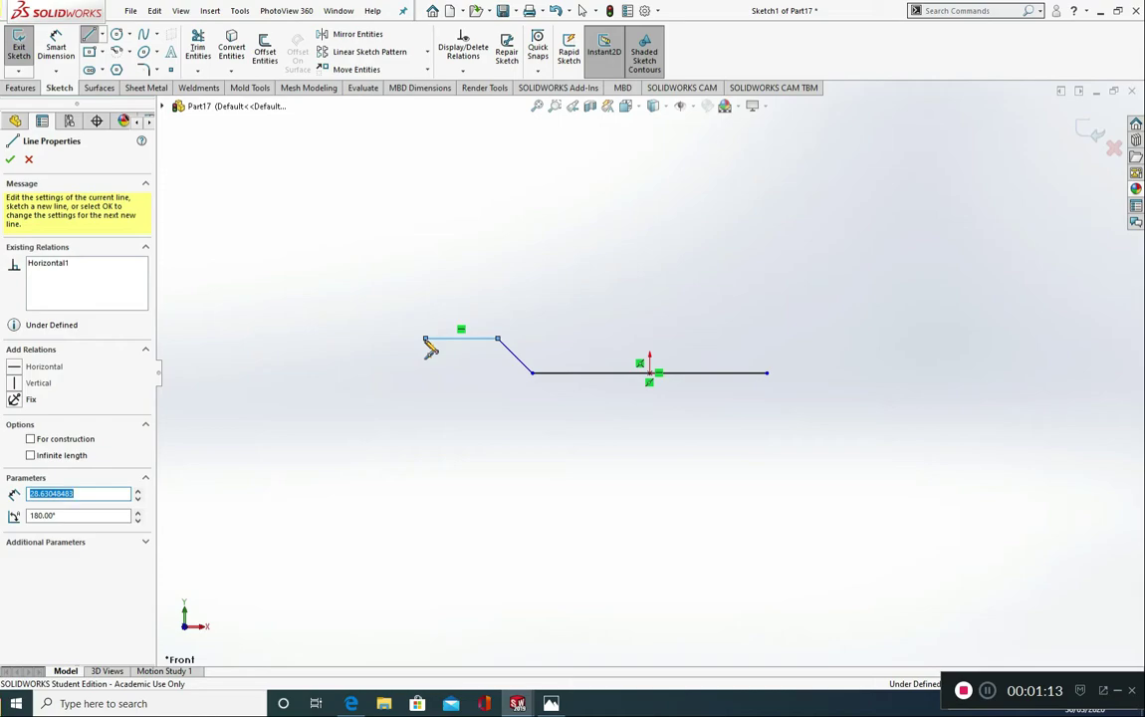
{"action": "key", "text": "Escape"}
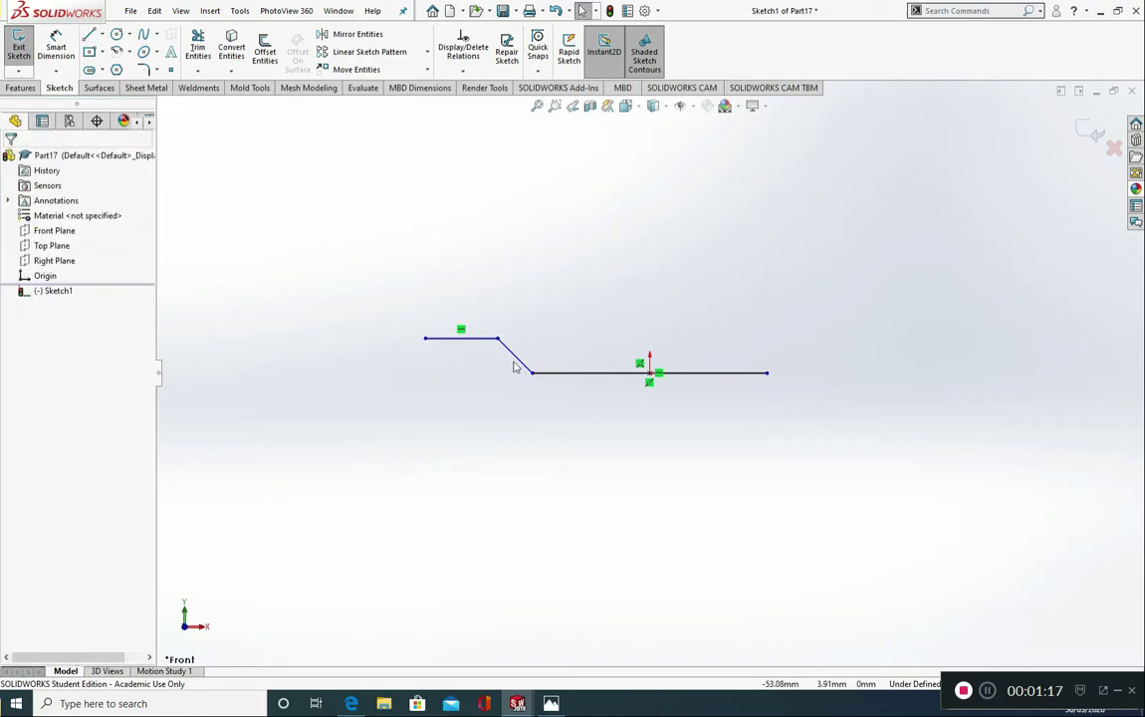
Mirror the sloped line and the upper horizontal line about the Right Plane, keeping the originals.
{"action": "left_click", "coordinate": [466, 340]}
{"action": "left_click", "coordinate": [517, 363], "text": "ctrl"}
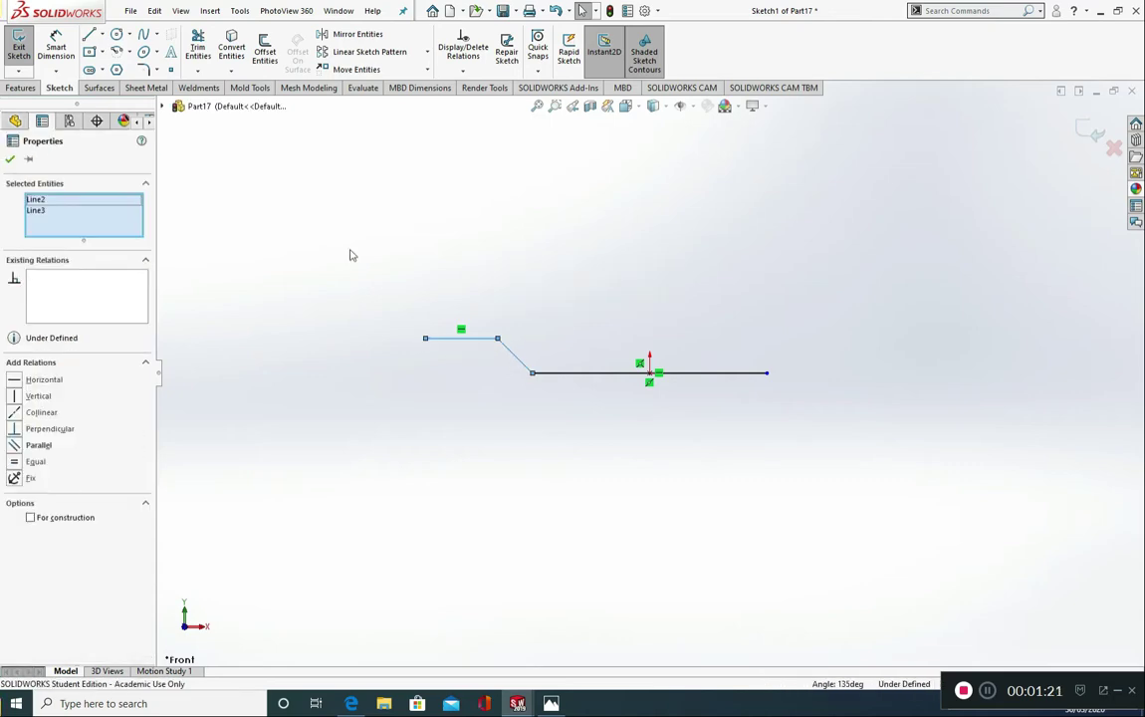
{"action": "left_click", "coordinate": [346, 34]}
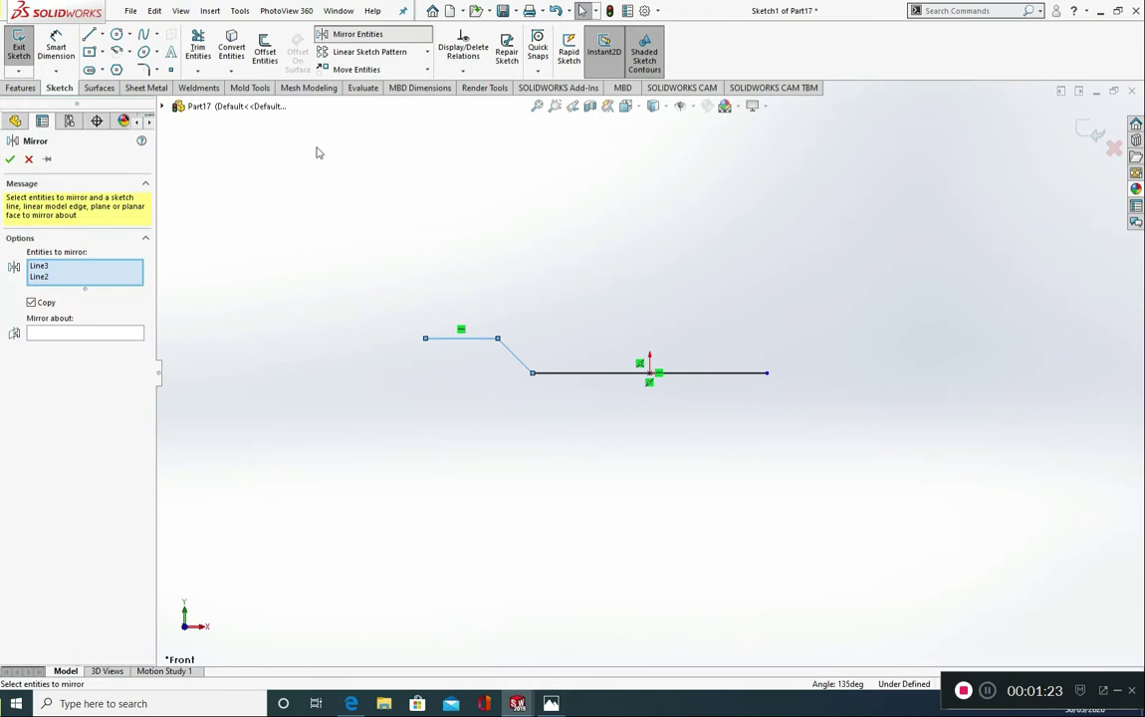
{"action": "left_click", "coordinate": [86, 333]}
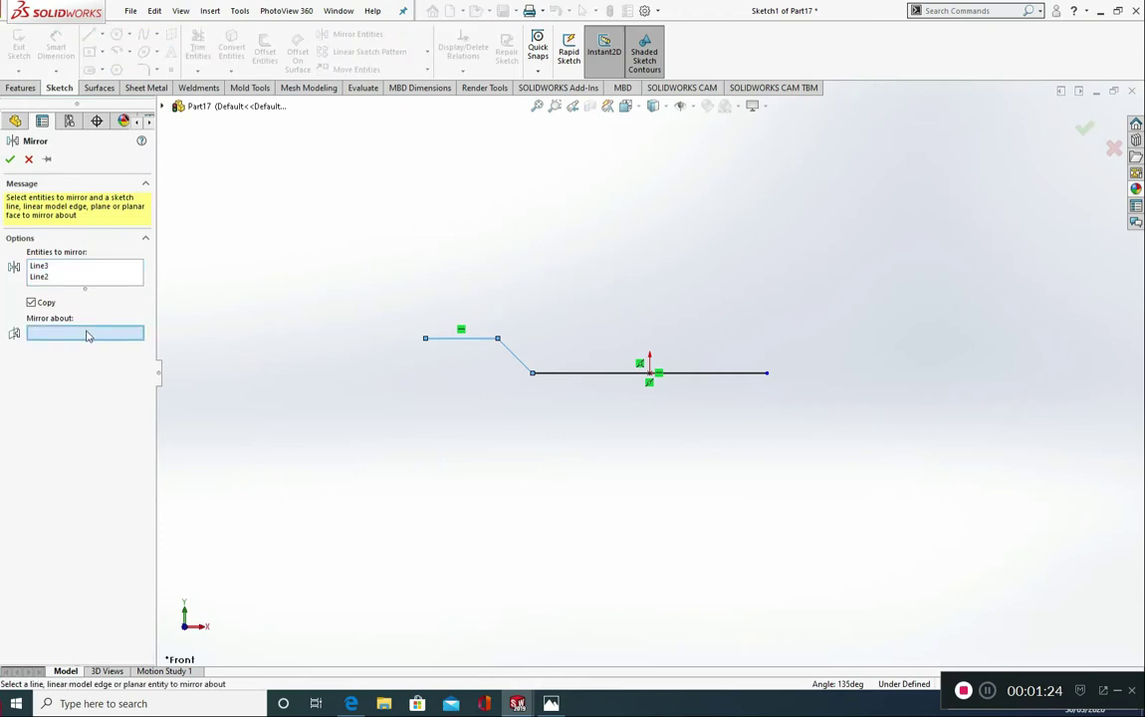
{"action": "left_click", "coordinate": [163, 107]}
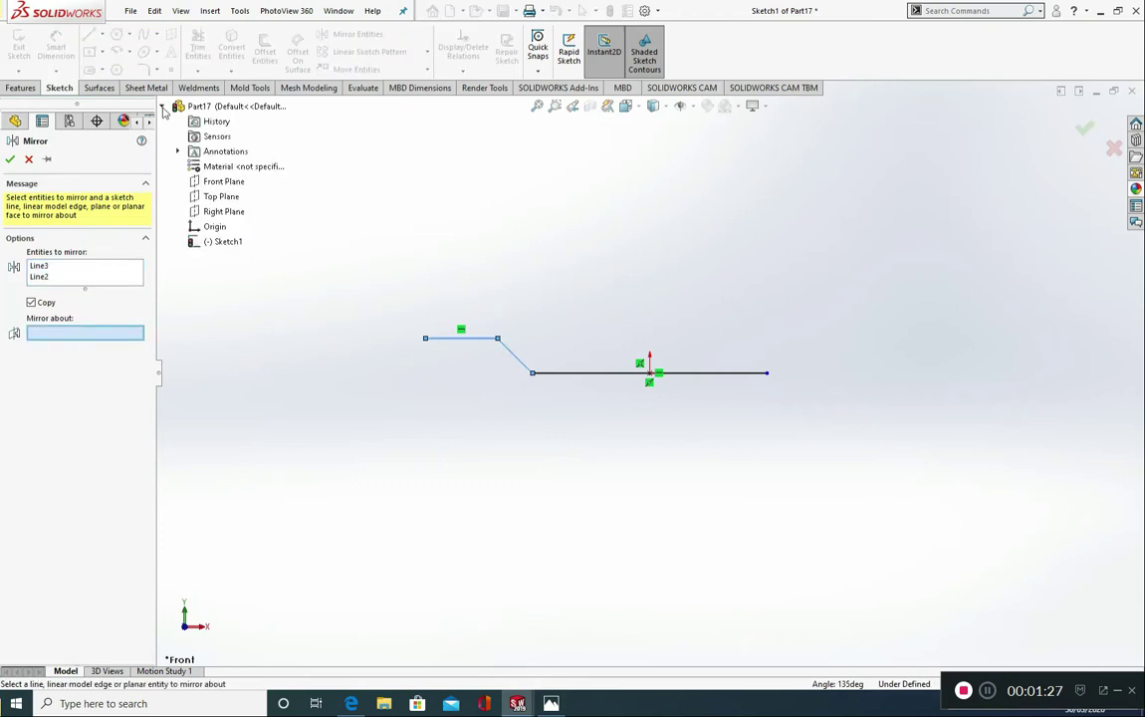
{"action": "left_click", "coordinate": [219, 212]}
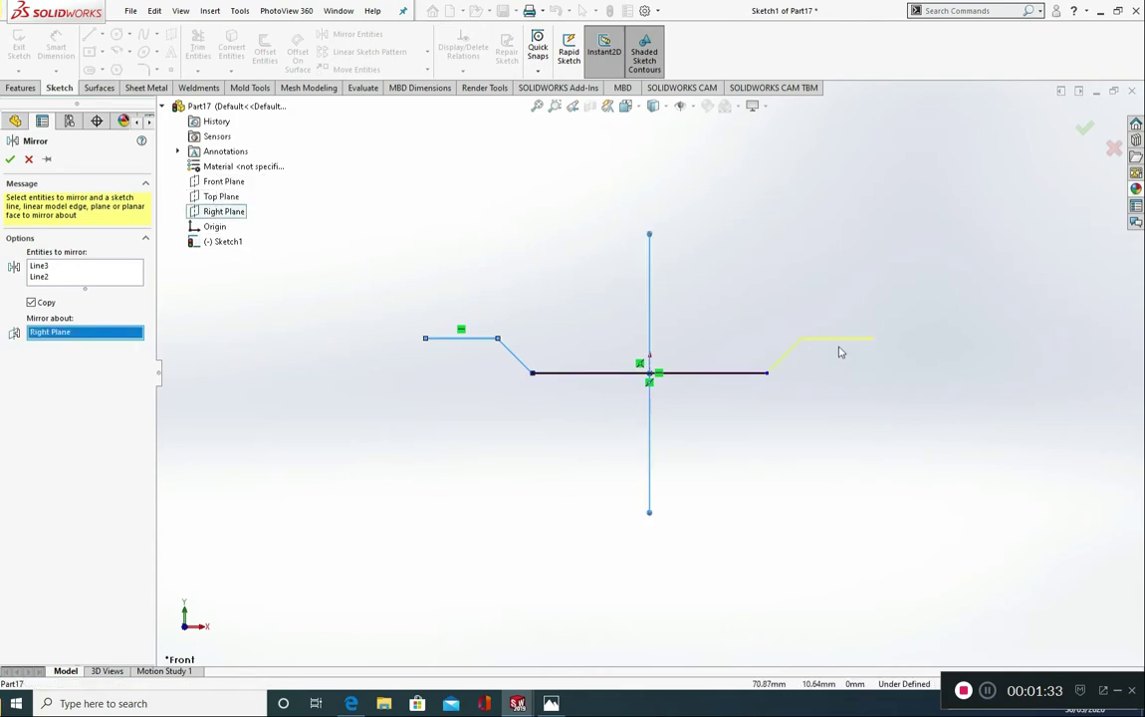
{"action": "left_click", "coordinate": [10, 160]}
Dimension the overall width between the profile's two outer endpoints as 200 mm, placed below the sketch.
{"action": "left_click", "coordinate": [55, 47]}
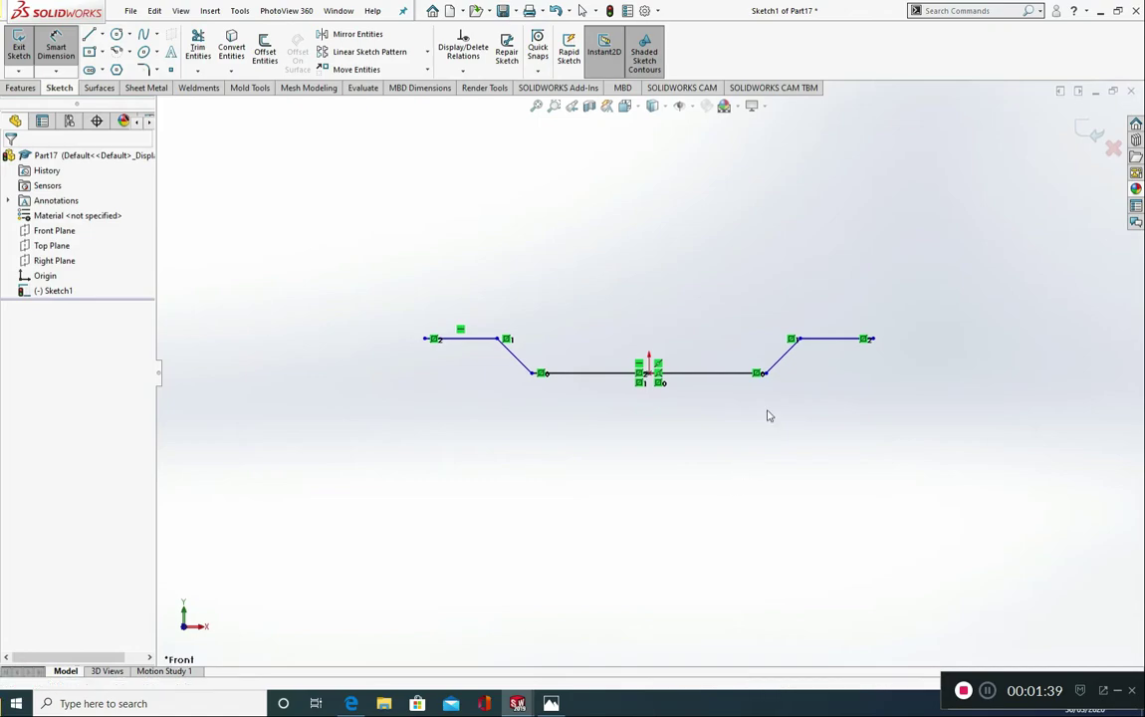
{"action": "left_click", "coordinate": [426, 340]}
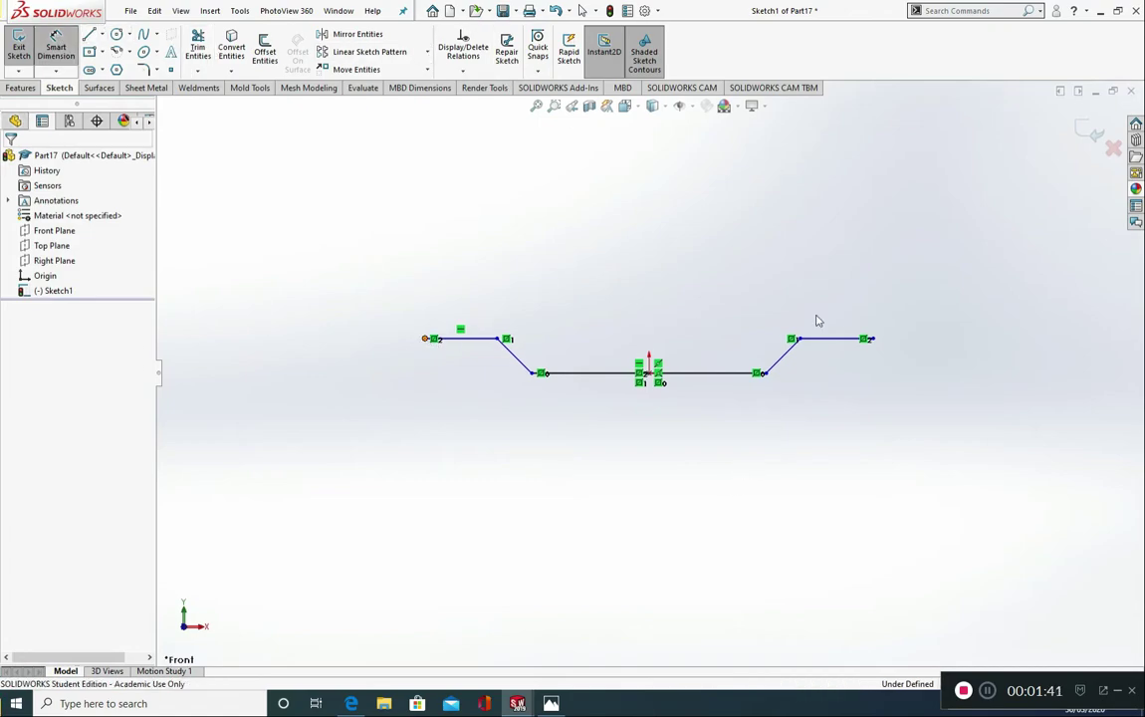
{"action": "left_click", "coordinate": [873, 339]}
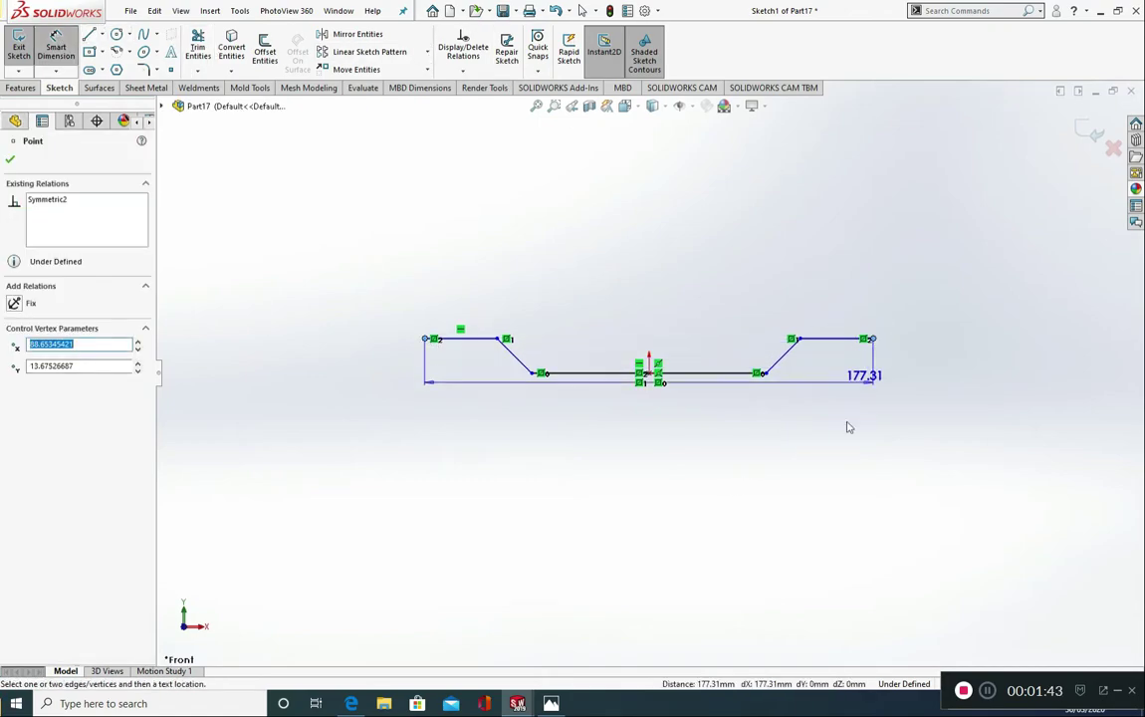
{"action": "left_click", "coordinate": [642, 526]}
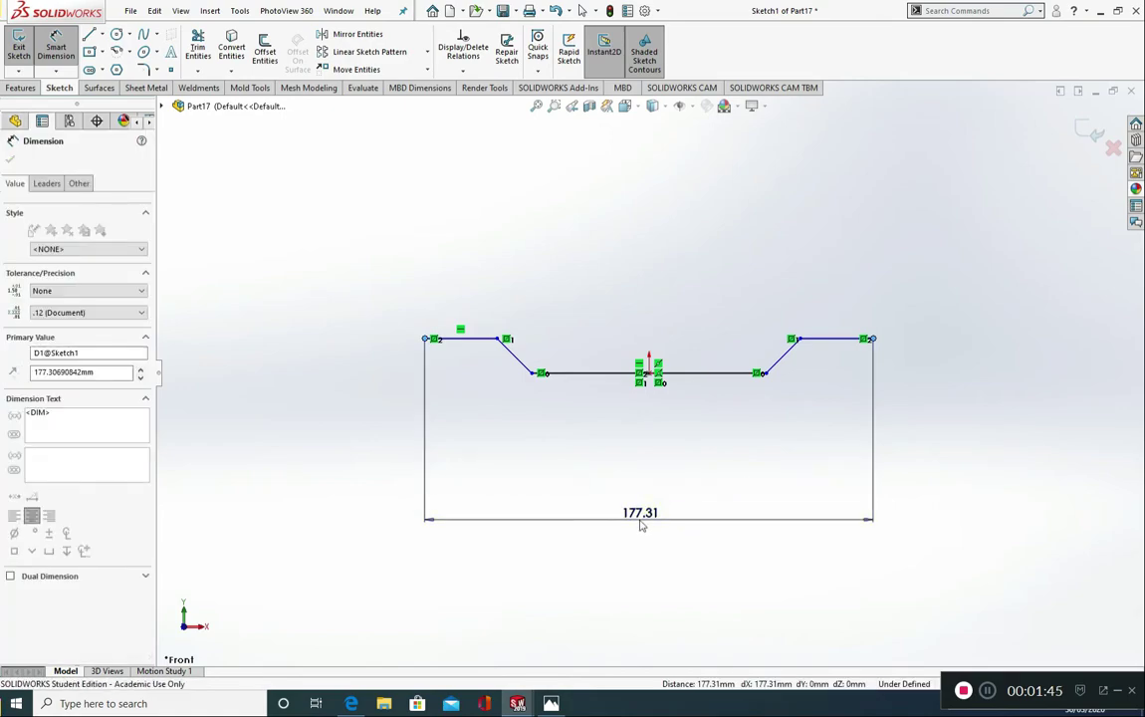
{"action": "type", "text": "200"}
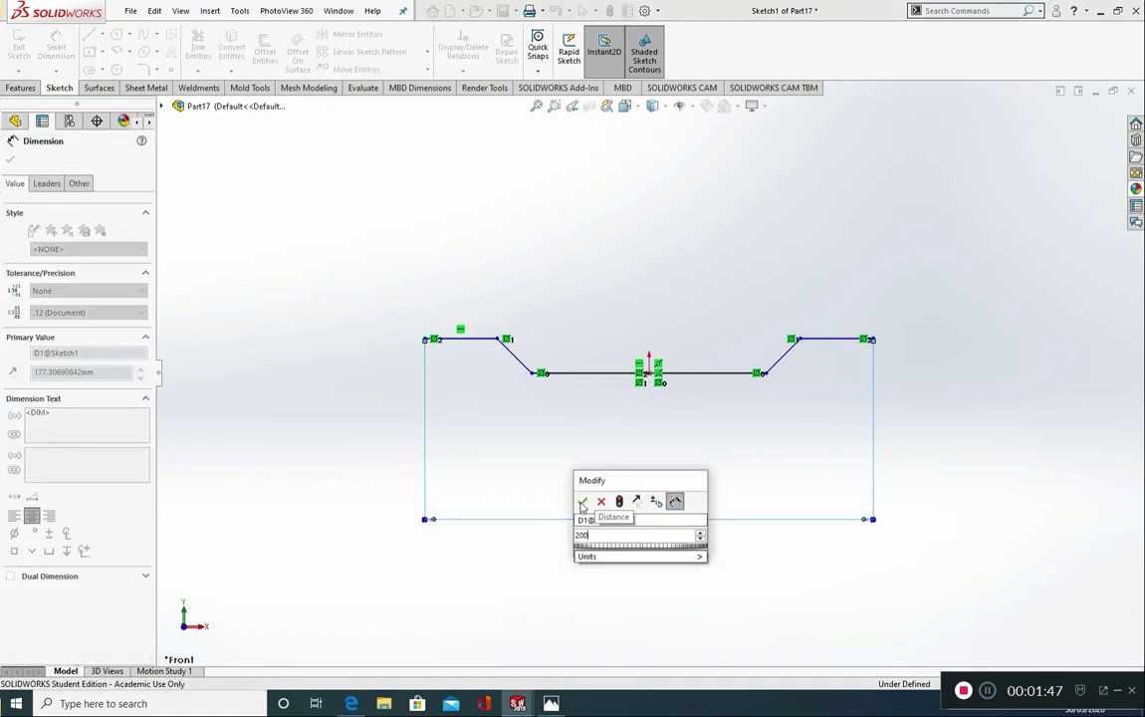
{"action": "left_click", "coordinate": [583, 502]}
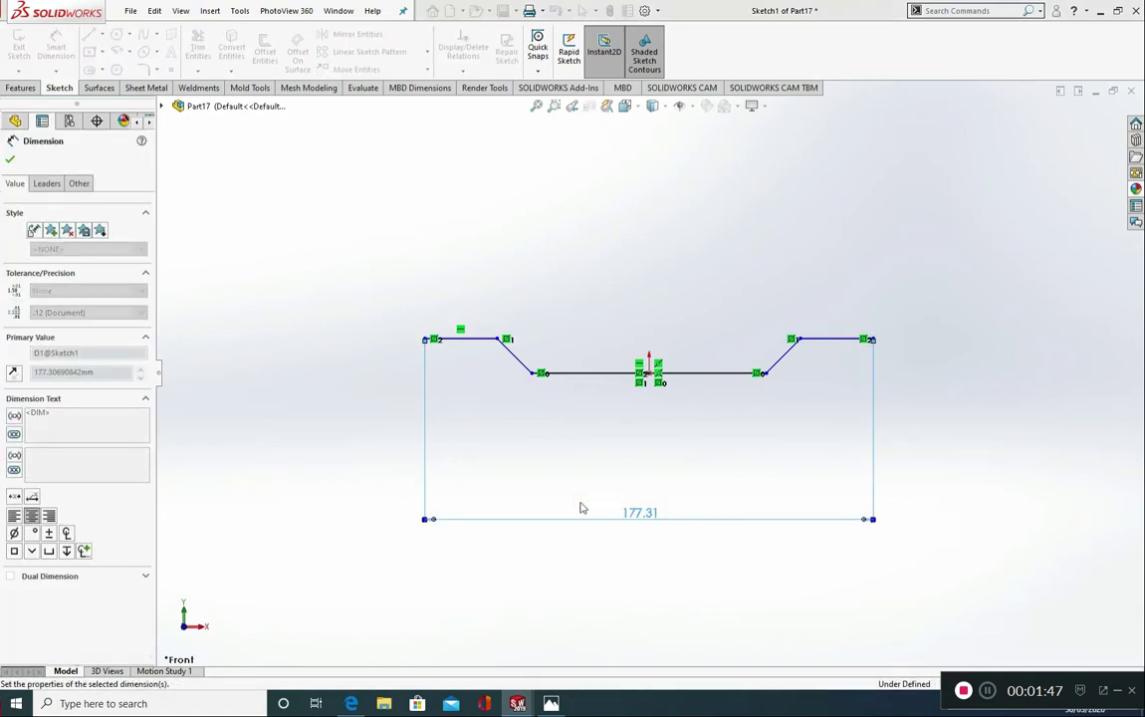
Dimension the central horizontal line as 100 mm and the left upper horizontal line as 30 mm.
{"action": "left_click", "coordinate": [615, 374]}
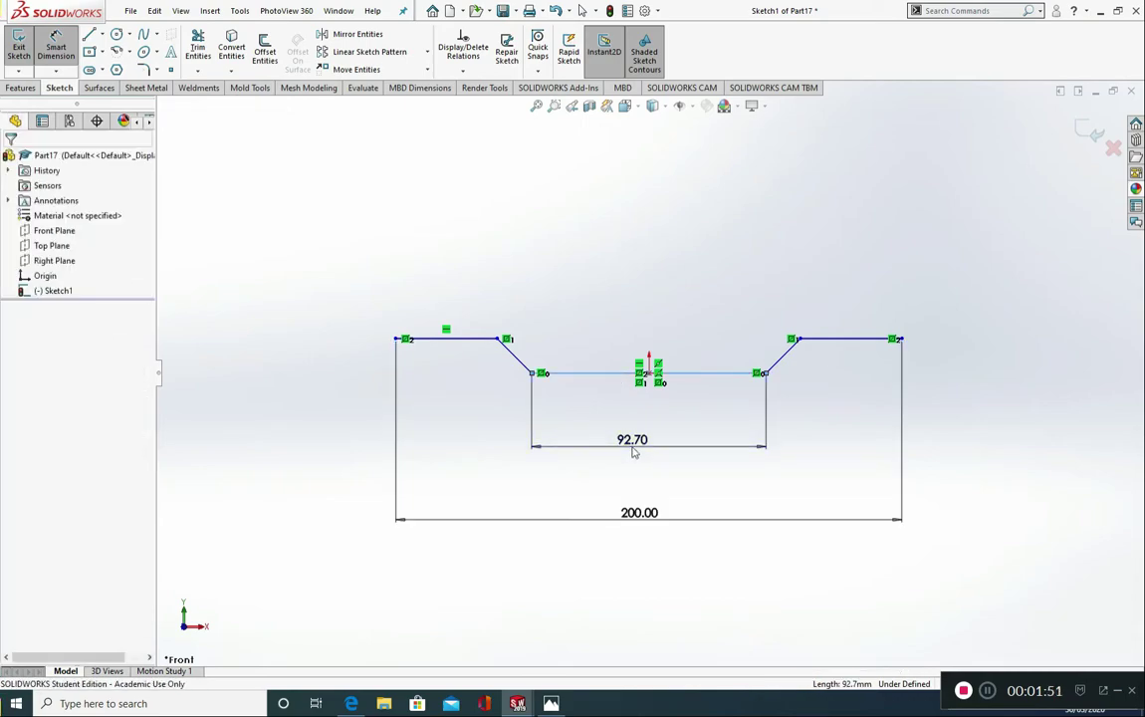
{"action": "left_click", "coordinate": [633, 451]}
{"action": "type", "text": "100"}
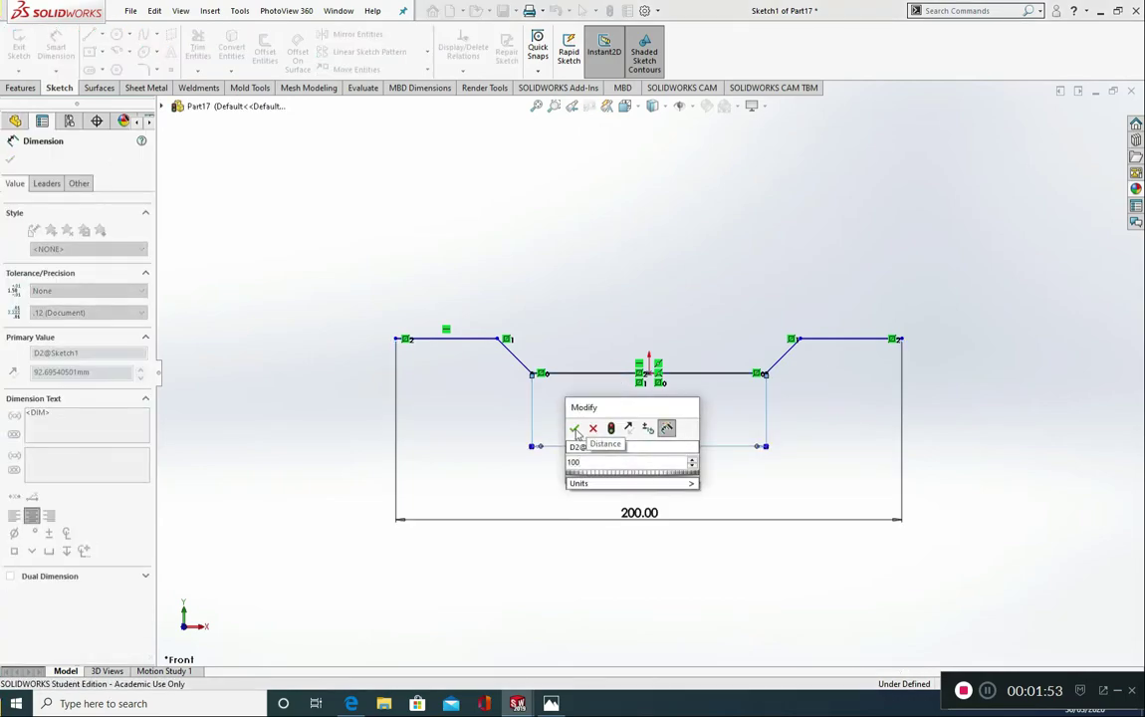
{"action": "left_click", "coordinate": [575, 429]}
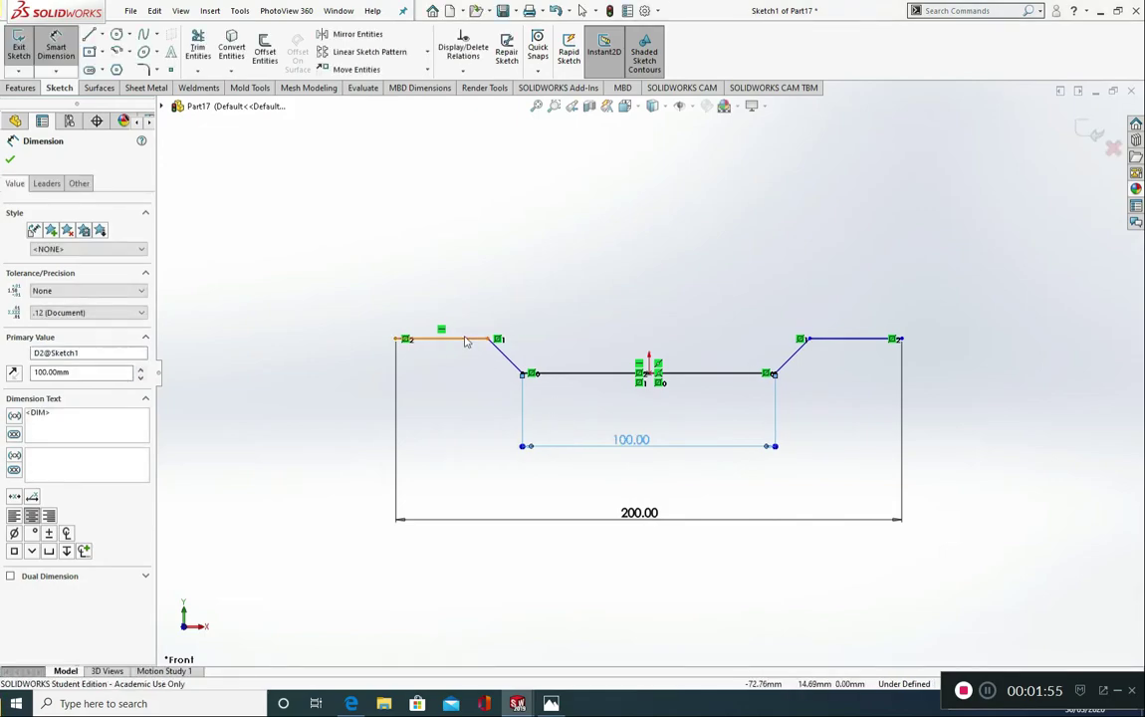
{"action": "left_click", "coordinate": [465, 340]}
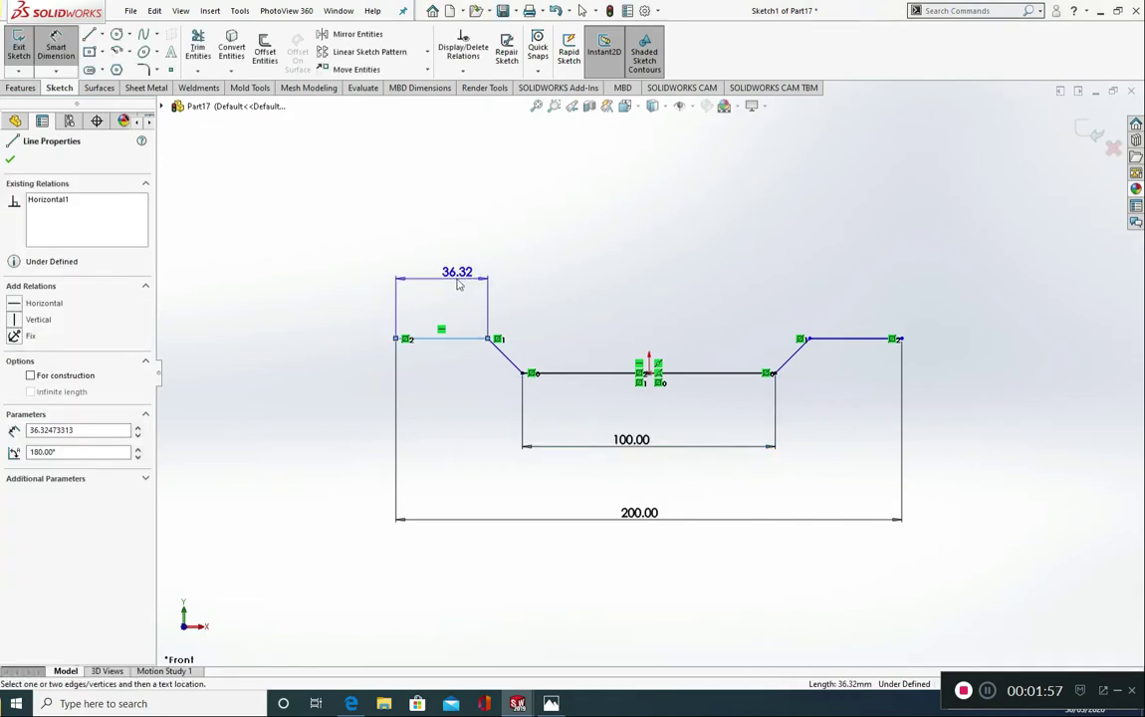
{"action": "left_click", "coordinate": [458, 284]}
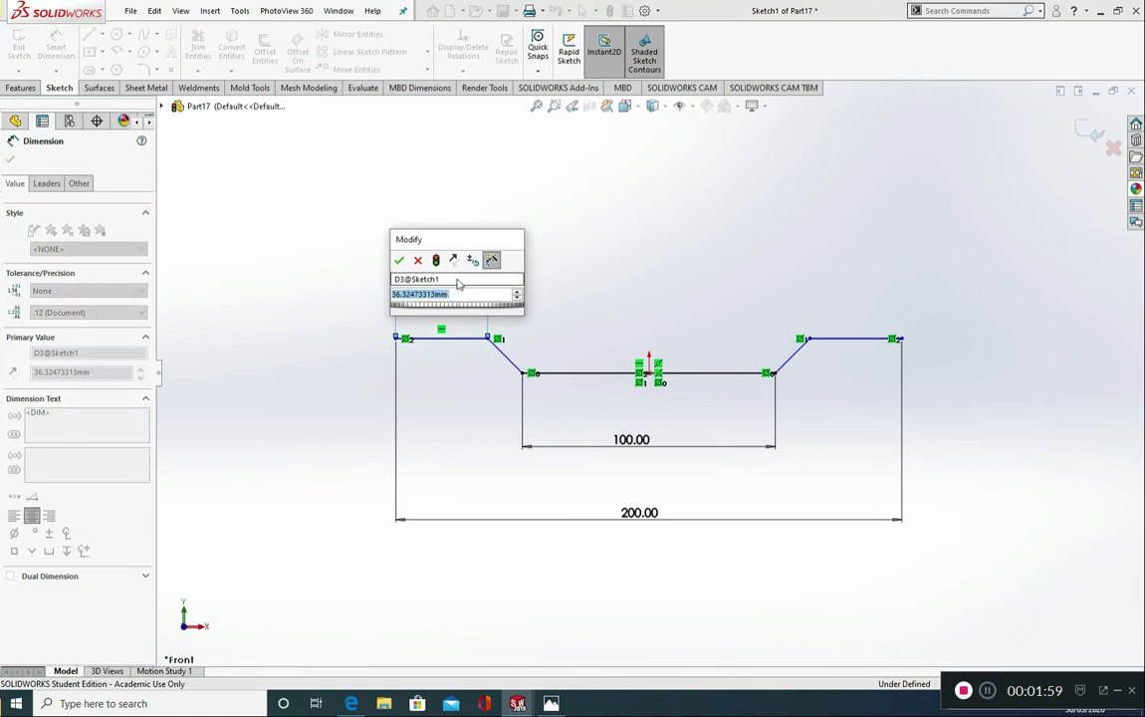
{"action": "type", "text": "30"}
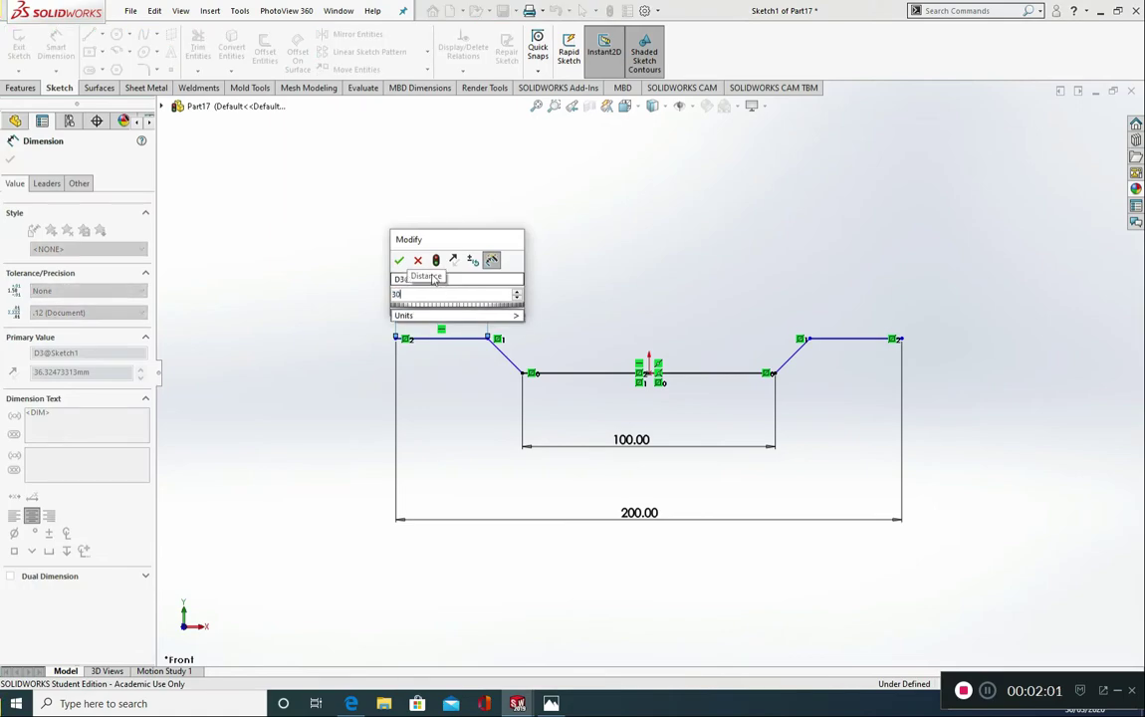
{"action": "left_click", "coordinate": [399, 260]}
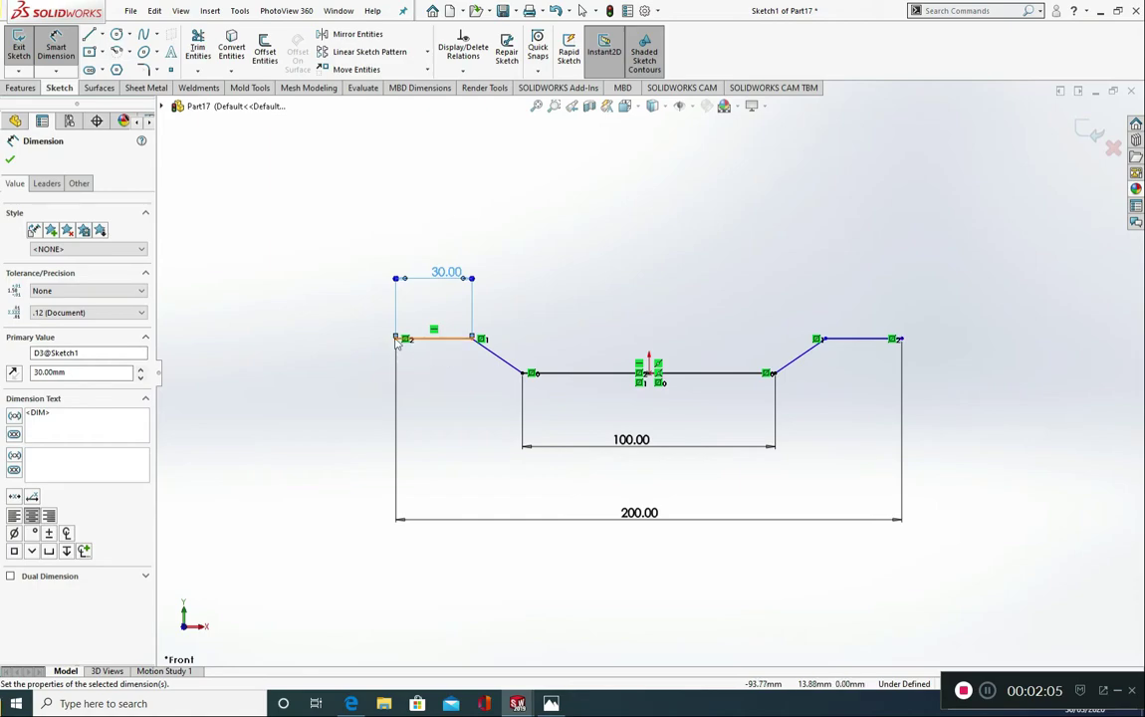
Dimension the vertical height between the left outer endpoint and the central line's left end as 15 mm.
{"action": "scroll", "coordinate": [354, 334], "scroll_direction": "down", "scroll_amount": 5}
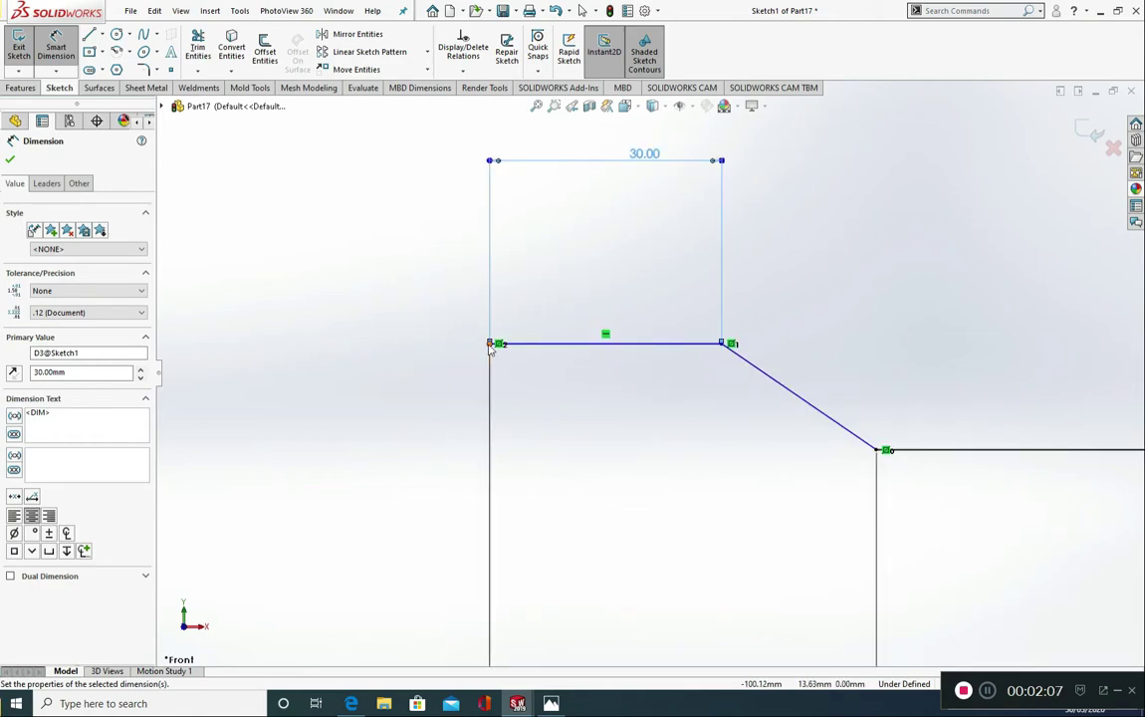
{"action": "left_click", "coordinate": [489, 344]}
{"action": "left_click", "coordinate": [876, 450]}
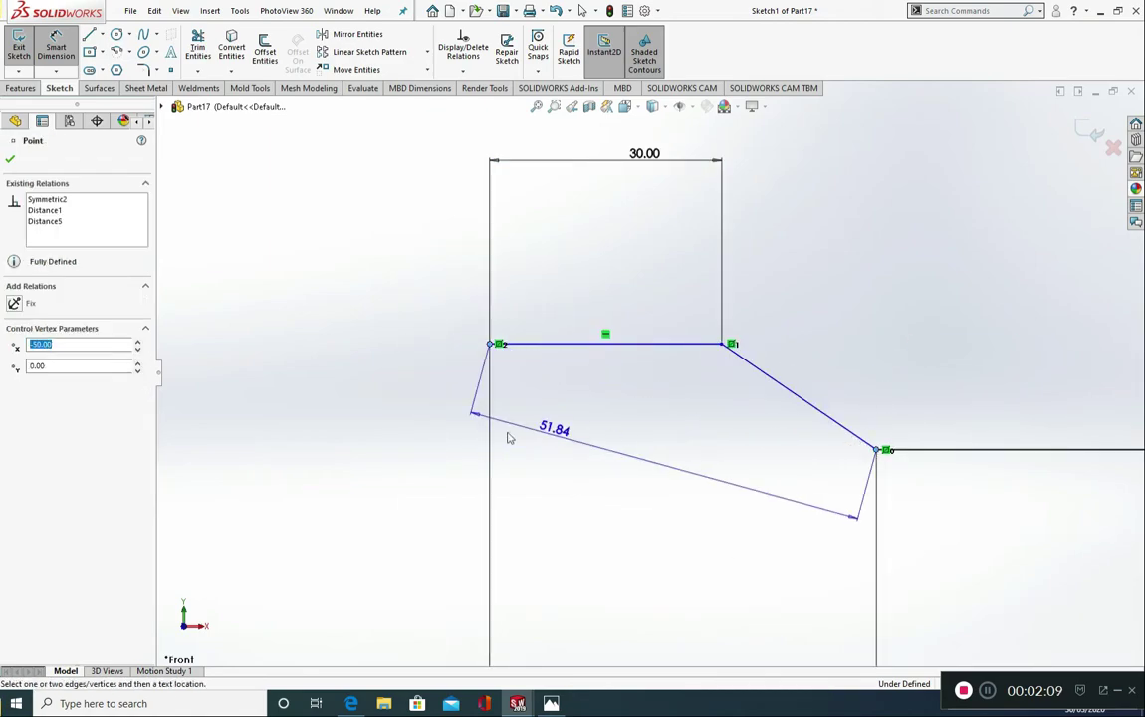
{"action": "left_click", "coordinate": [381, 394]}
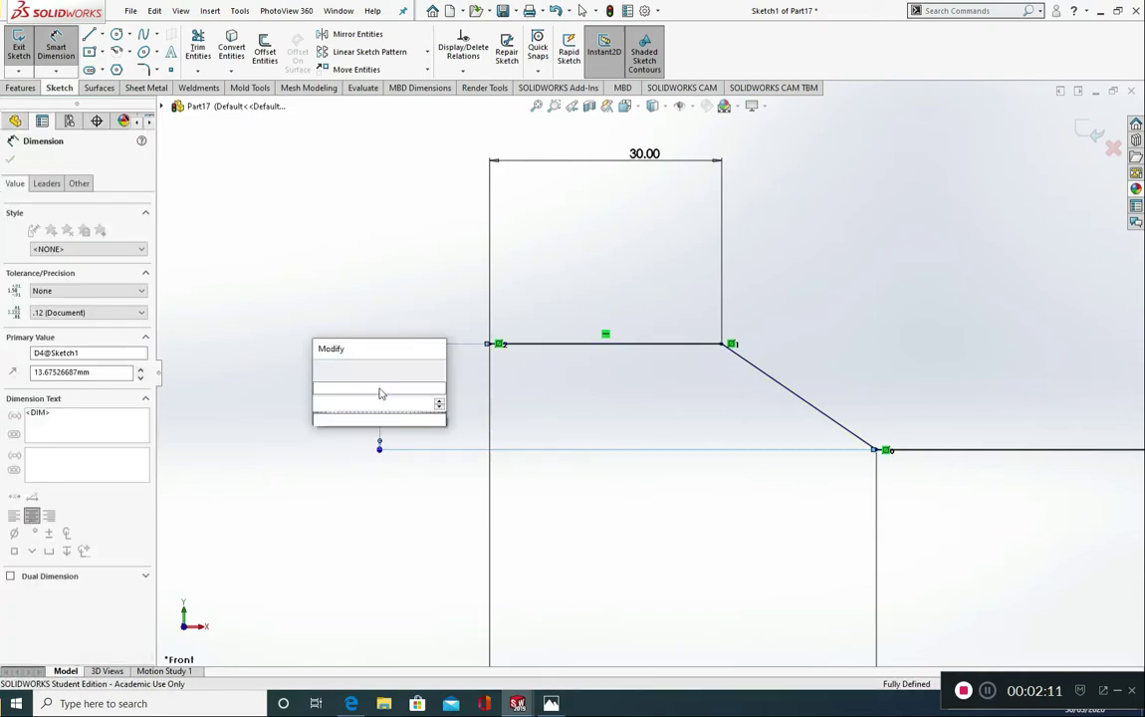
{"action": "left_click", "coordinate": [322, 370]}
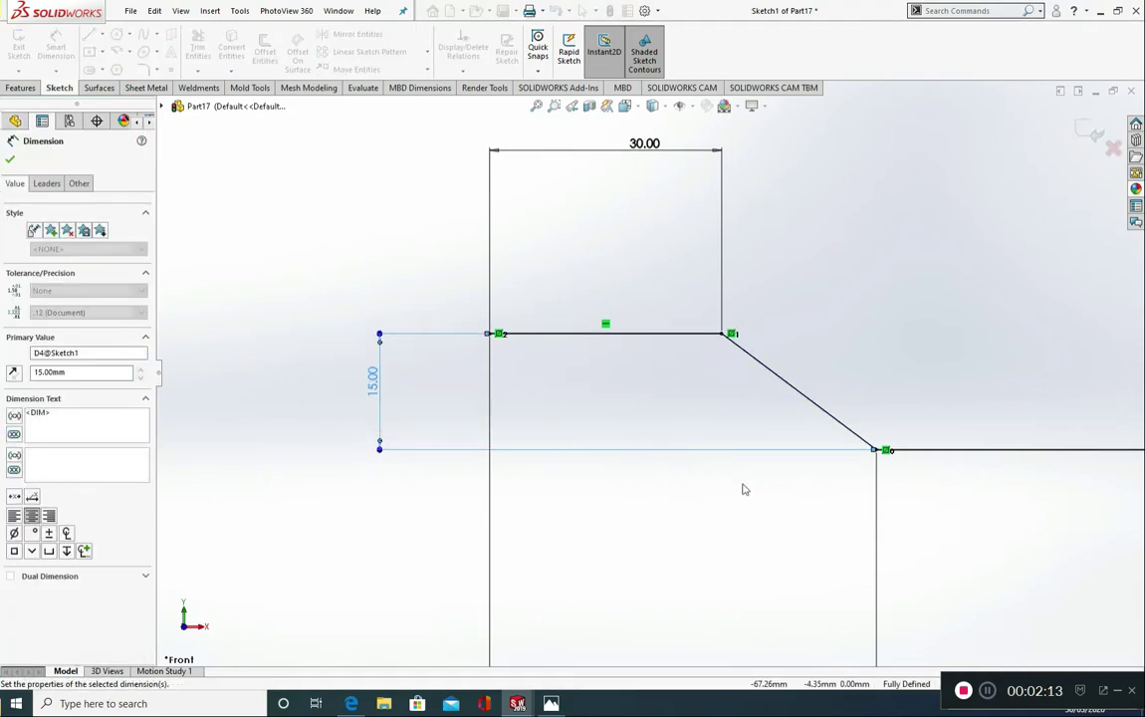
Apply 10 mm sketch fillets to all four bends of the profile, accepting deletion of the conflicting midpoint or equidistant relations.
{"action": "scroll", "coordinate": [786, 483], "scroll_direction": "up", "scroll_amount": 6}
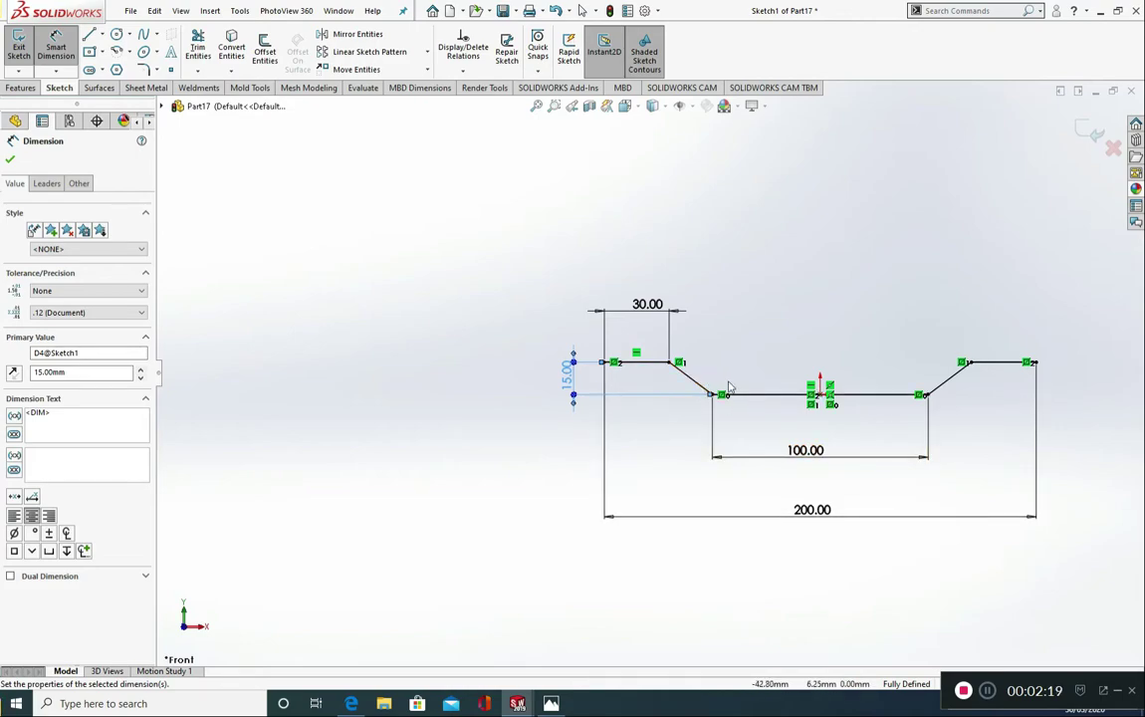
{"action": "scroll", "coordinate": [742, 386], "scroll_direction": "down", "scroll_amount": 1}
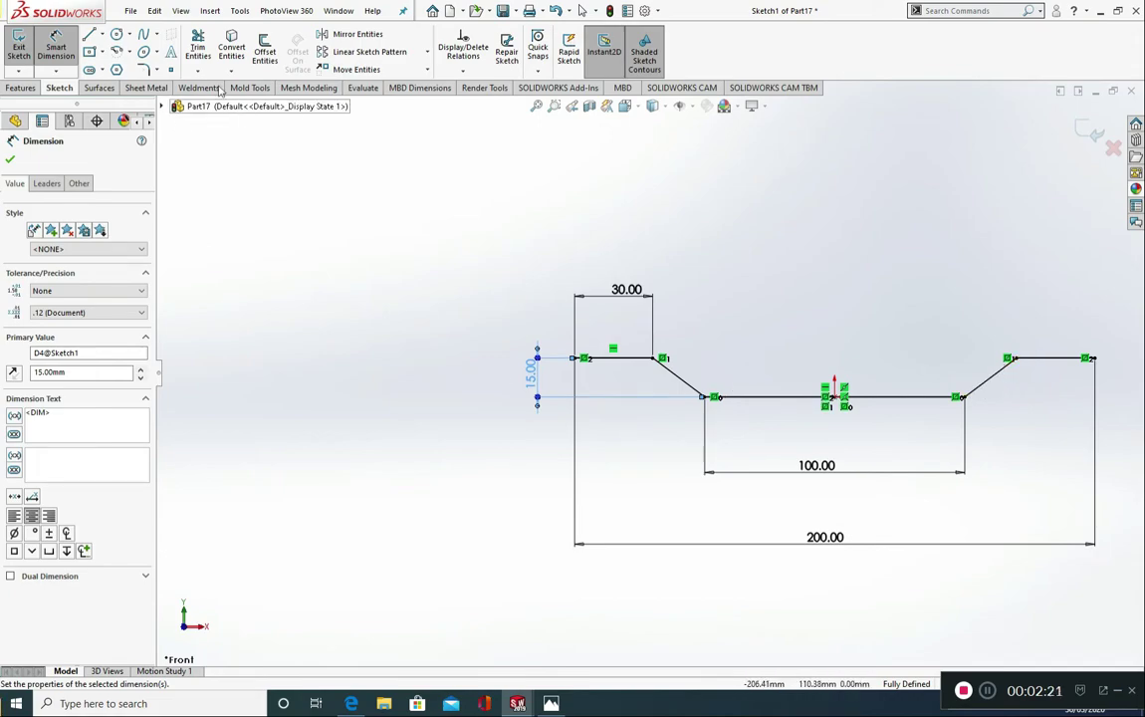
{"action": "left_click", "coordinate": [156, 71]}
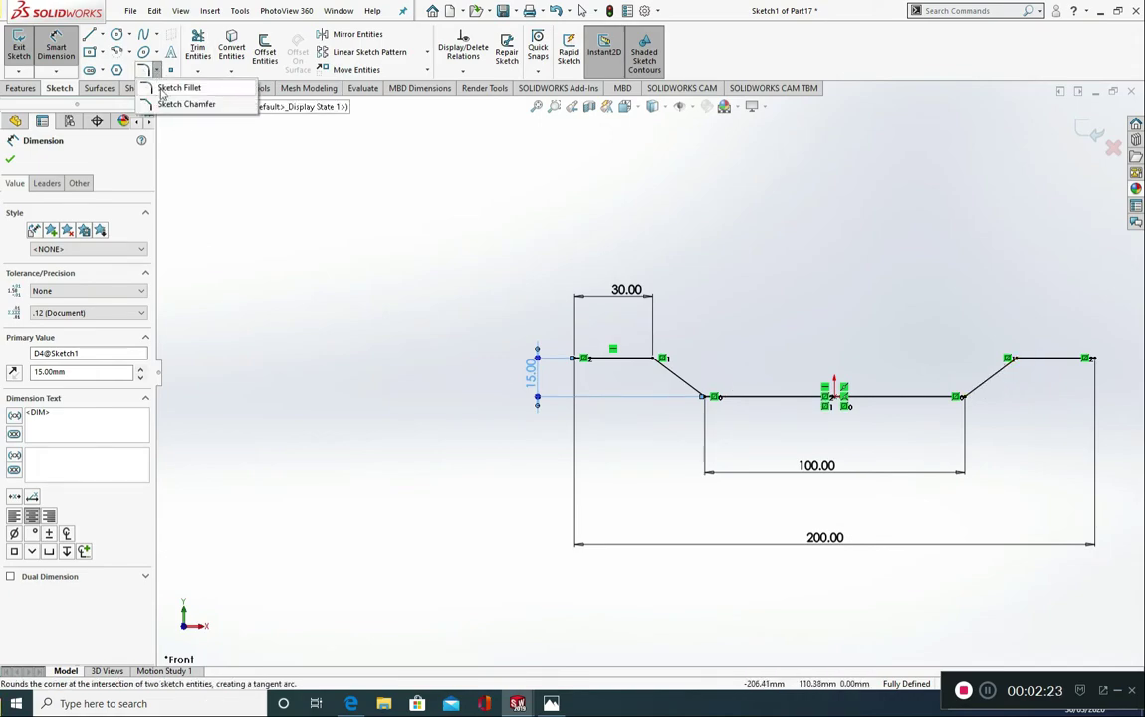
{"action": "left_click", "coordinate": [178, 88]}
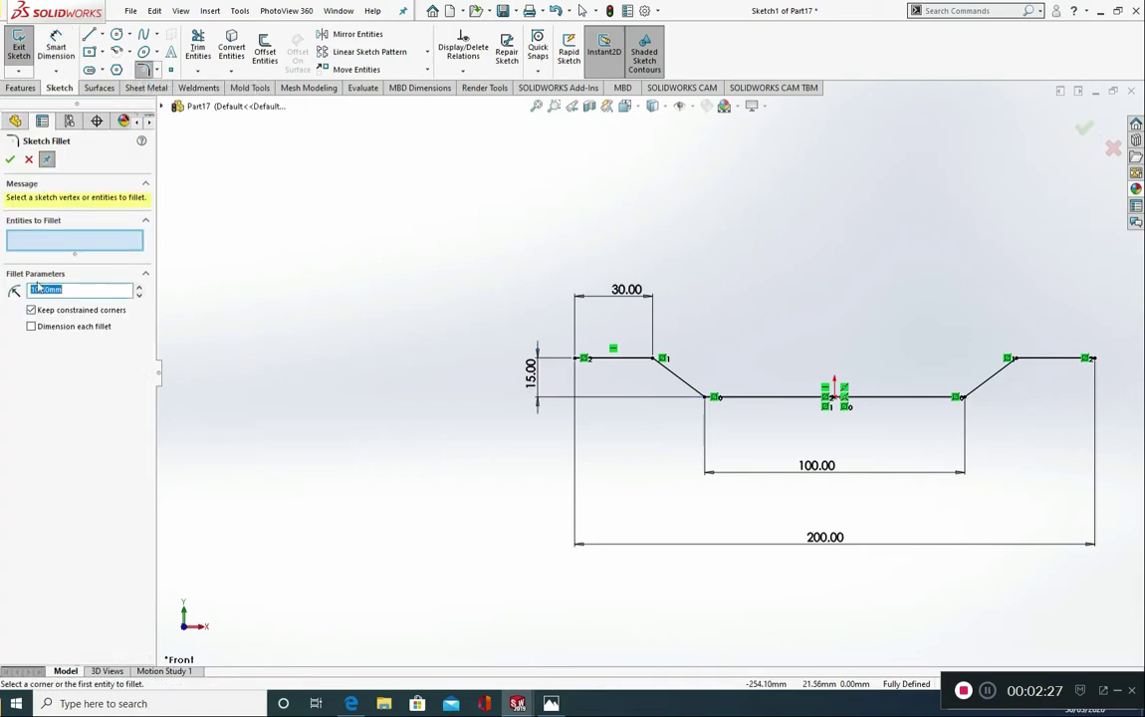
{"action": "left_click", "coordinate": [627, 358]}
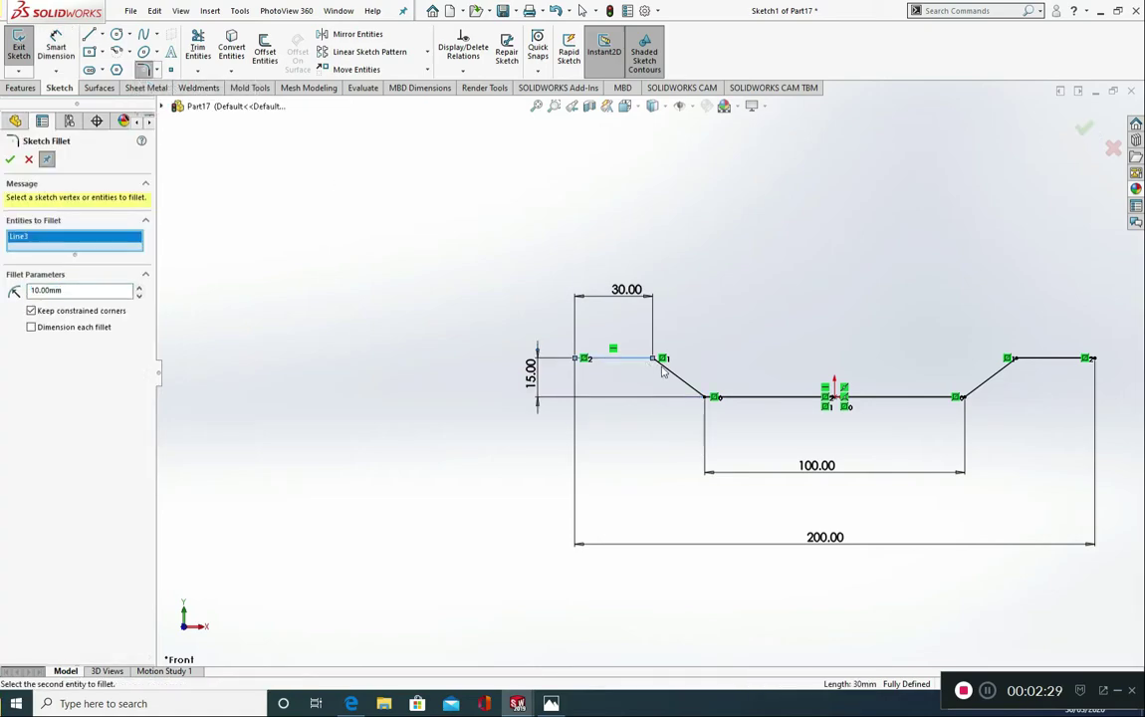
{"action": "left_click", "coordinate": [696, 395]}
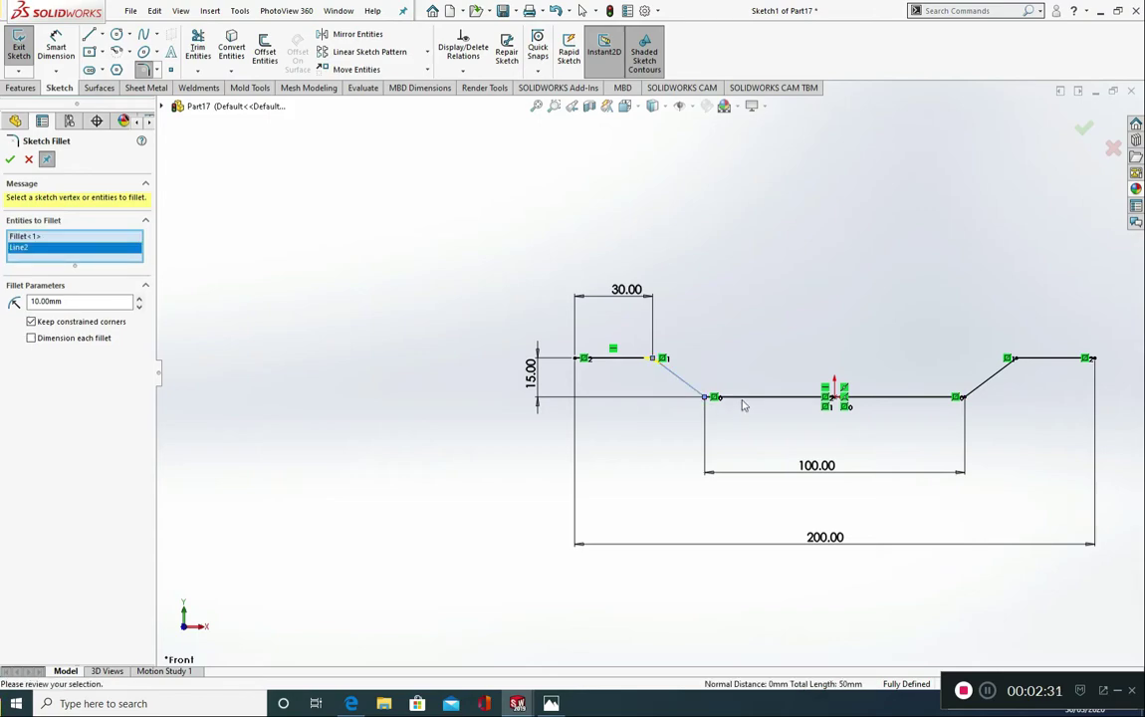
{"action": "left_click", "coordinate": [741, 396]}
{"action": "left_click", "coordinate": [605, 362]}
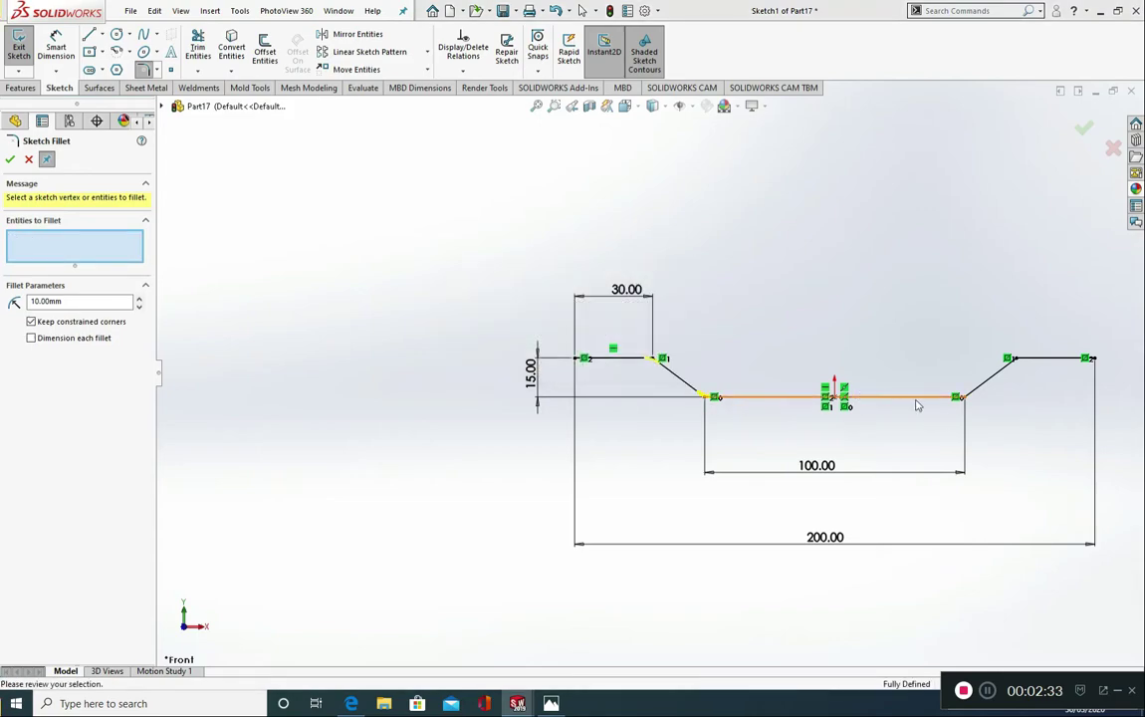
{"action": "left_click", "coordinate": [976, 392]}
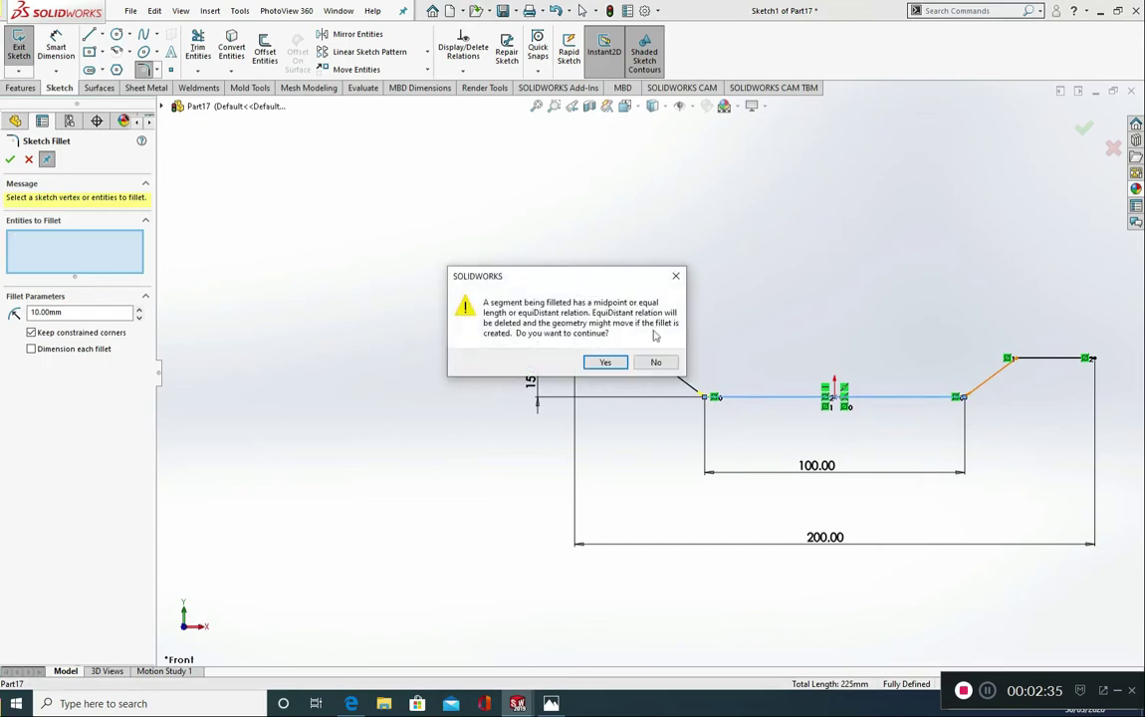
{"action": "left_click", "coordinate": [603, 360]}
{"action": "left_click", "coordinate": [1006, 373]}
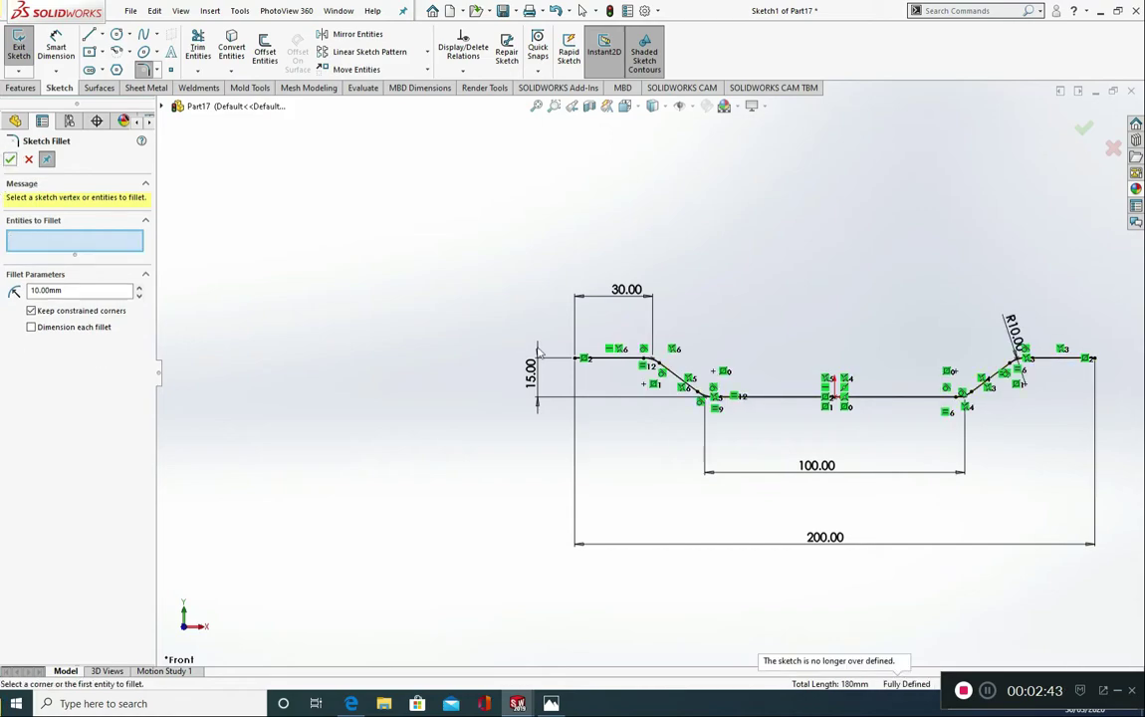
Finish the fillet command and exit the completed profile sketch.
{"action": "scroll", "coordinate": [563, 381], "scroll_direction": "up", "scroll_amount": 5}
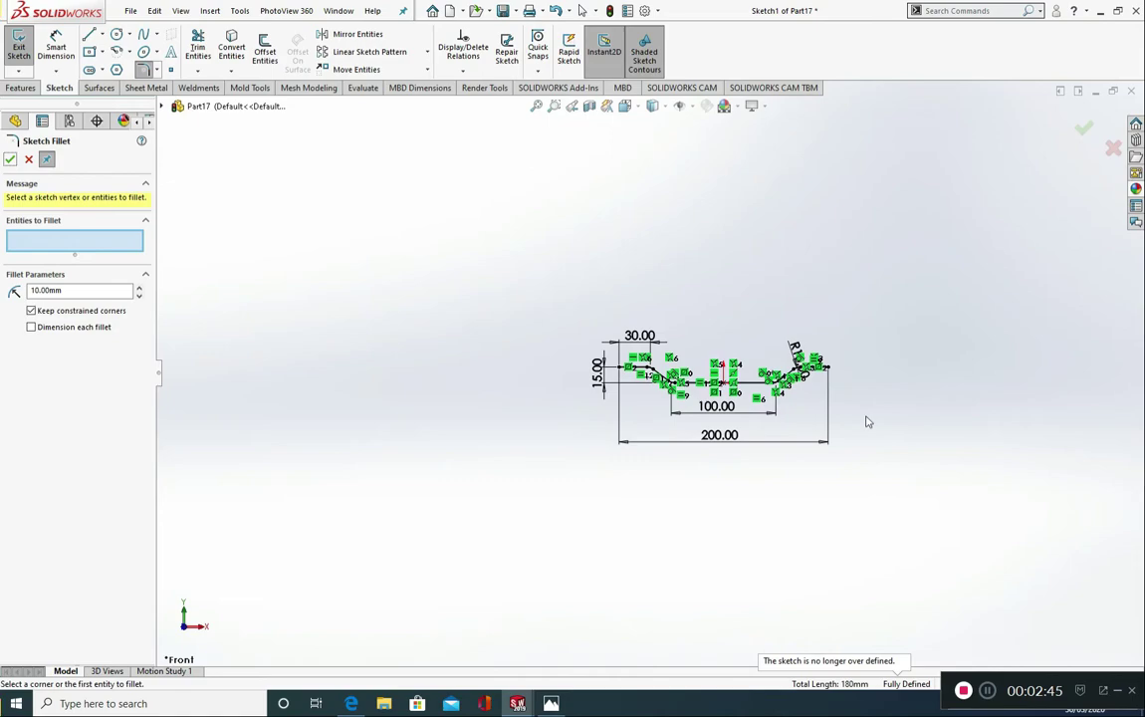
{"action": "left_click", "coordinate": [26, 161]}
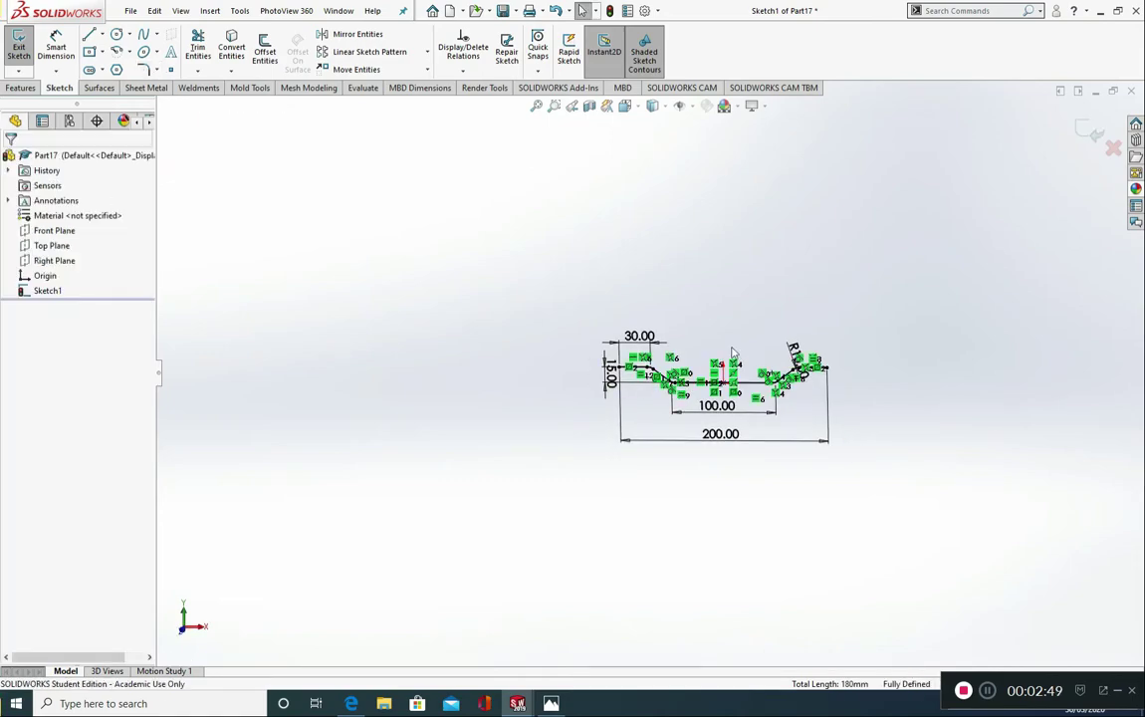
{"action": "left_click", "coordinate": [50, 232]}
{"action": "left_click", "coordinate": [121, 216]}
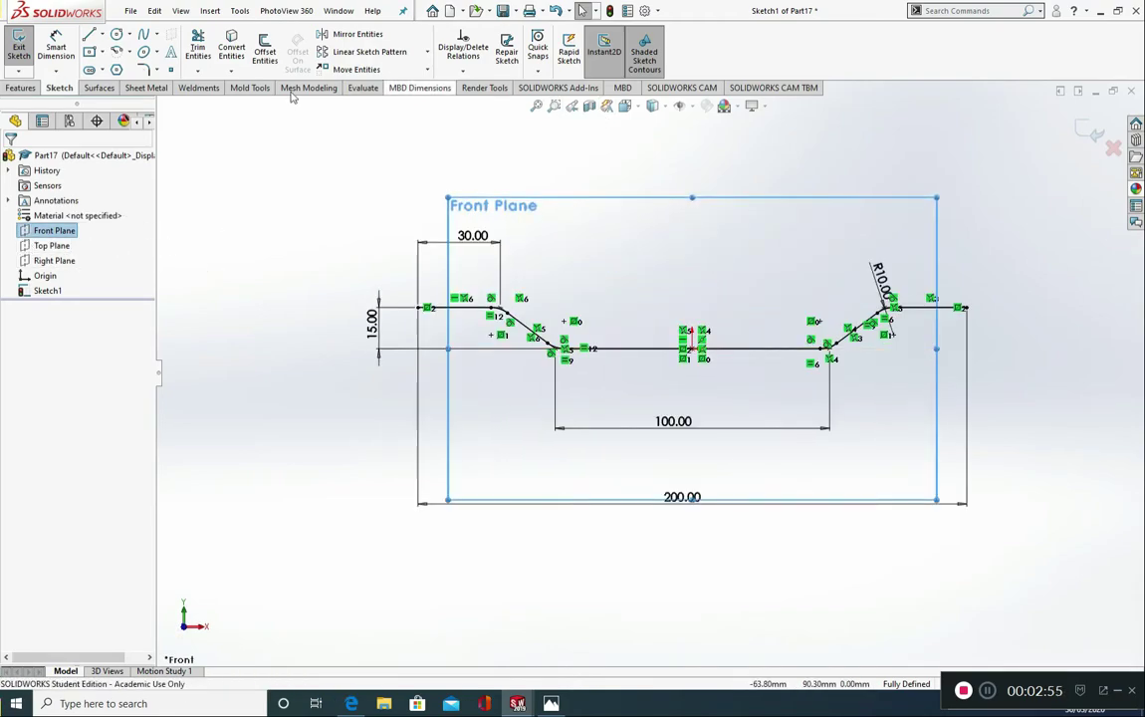
{"action": "left_click", "coordinate": [20, 87]}
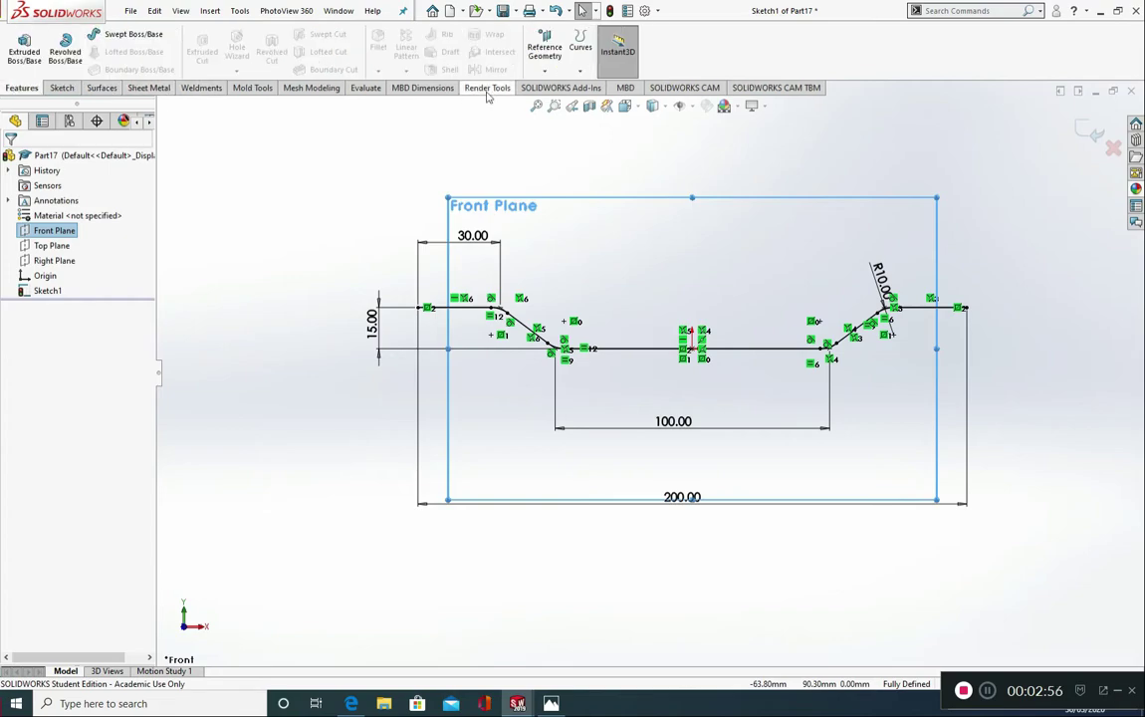
{"action": "left_click", "coordinate": [545, 72]}
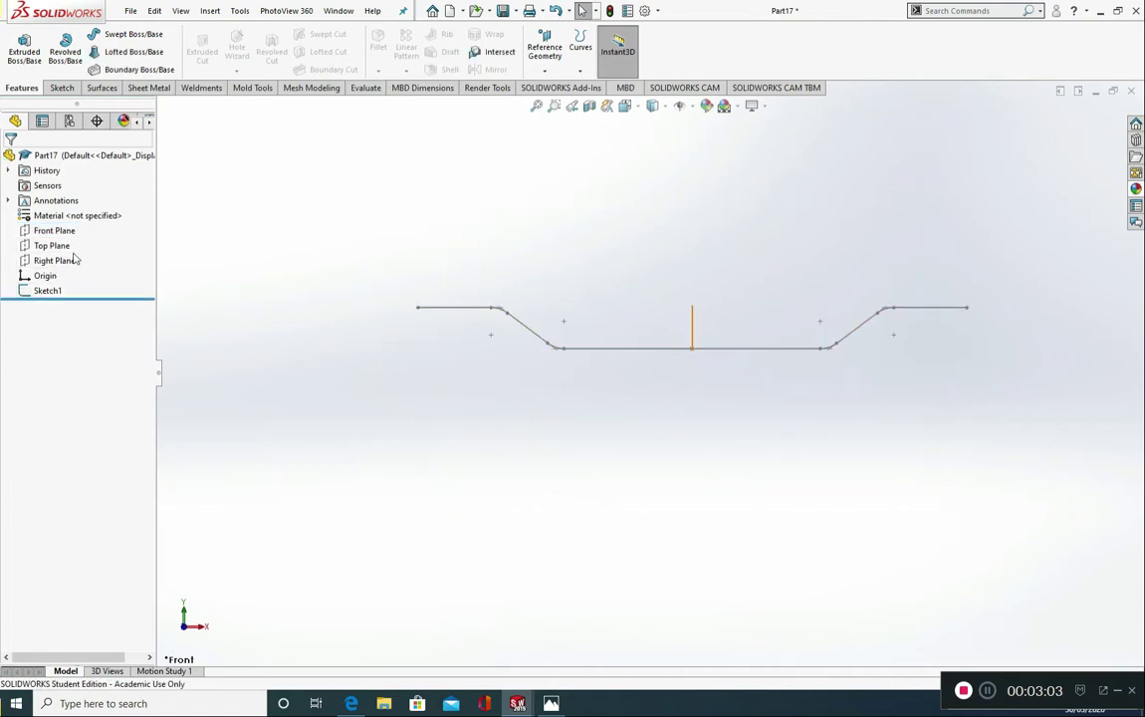
Create a reference plane parallel to the Front Plane at an offset distance of 100 mm.
{"action": "left_click", "coordinate": [54, 230]}
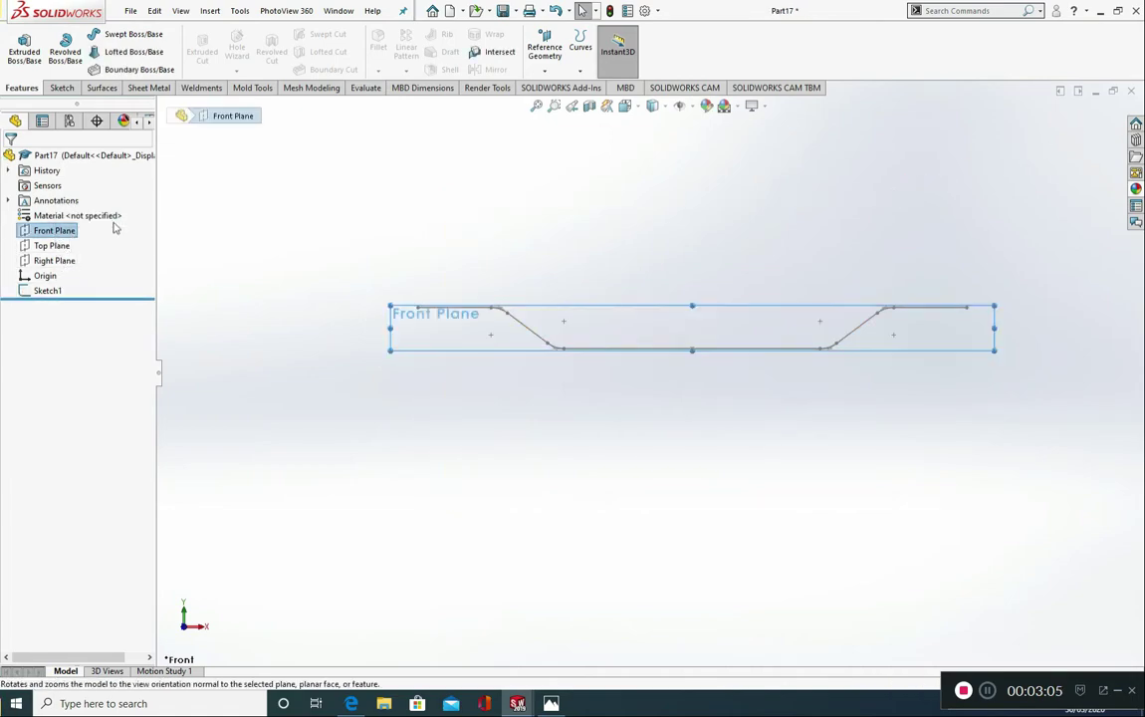
{"action": "left_click", "coordinate": [545, 70]}
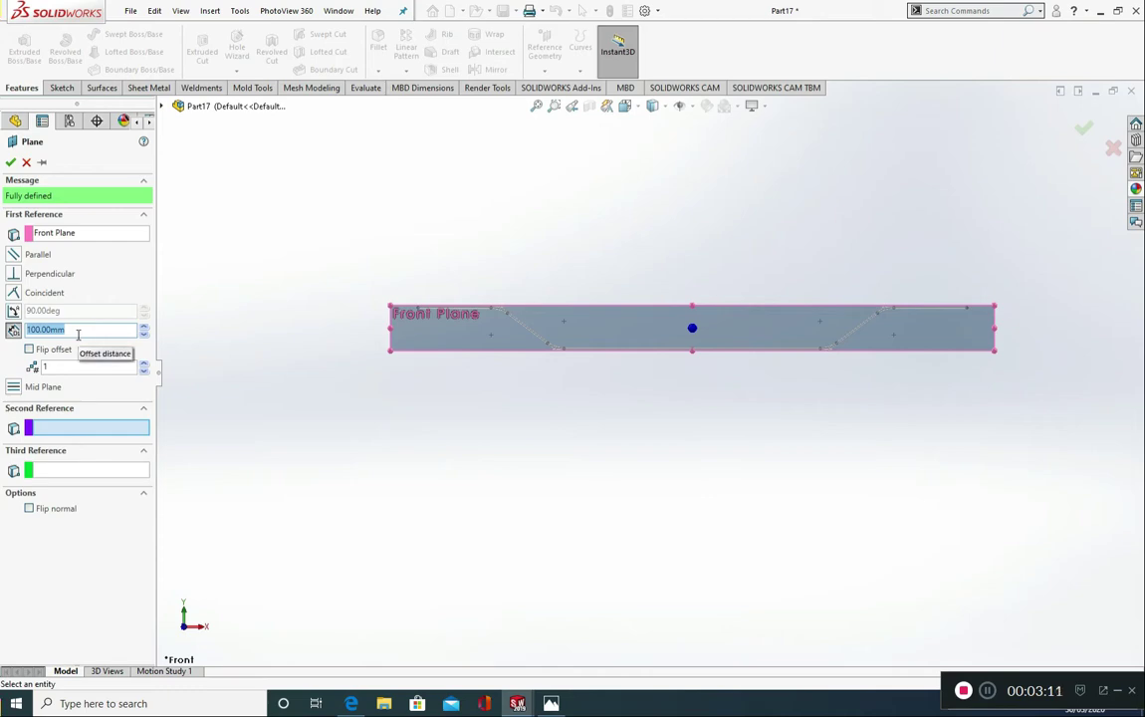
{"action": "middle_click_drag", "start_coordinate": [623, 443], "coordinate": [536, 479]}
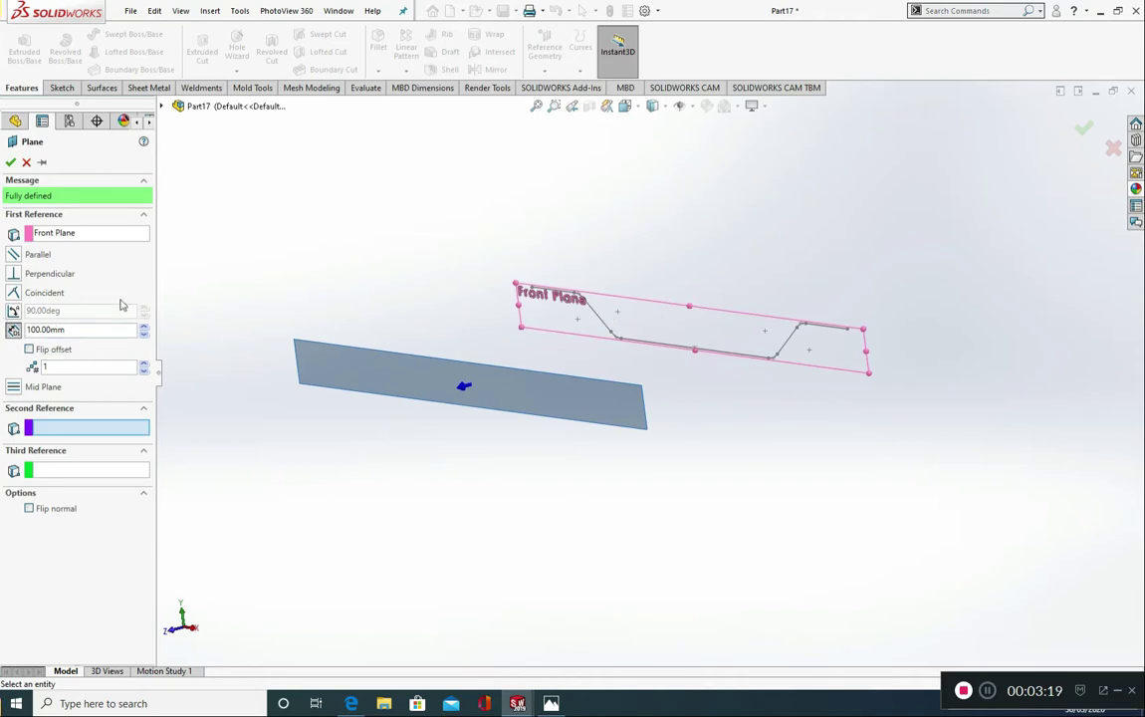
{"action": "left_click", "coordinate": [11, 165]}
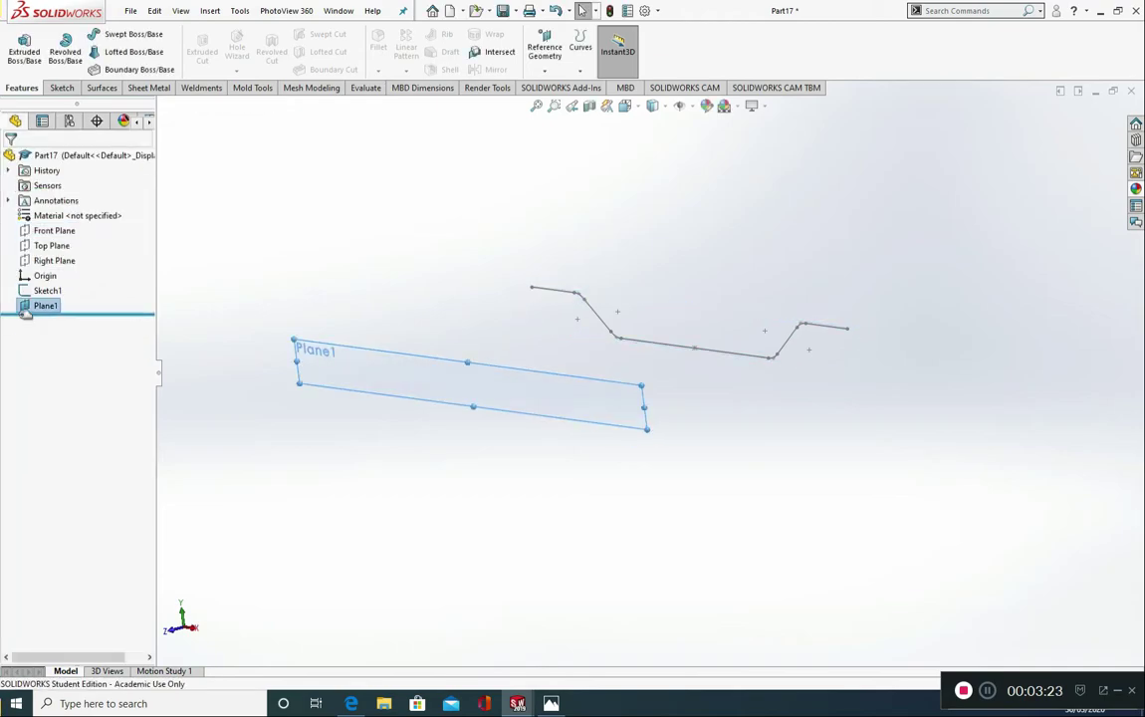
In a new sketch on the offset plane, draw a horizontal midpoint line about 72 mm long, centred vertically above the origin.
{"action": "left_click", "coordinate": [30, 306]}
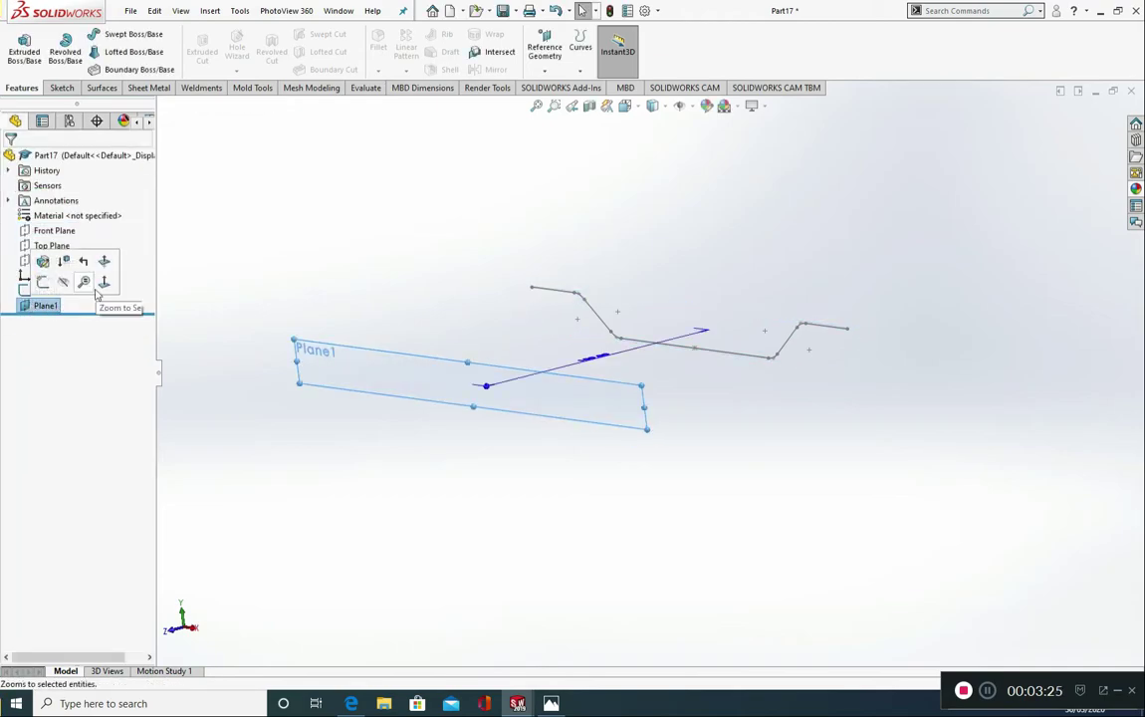
{"action": "left_click", "coordinate": [70, 267]}
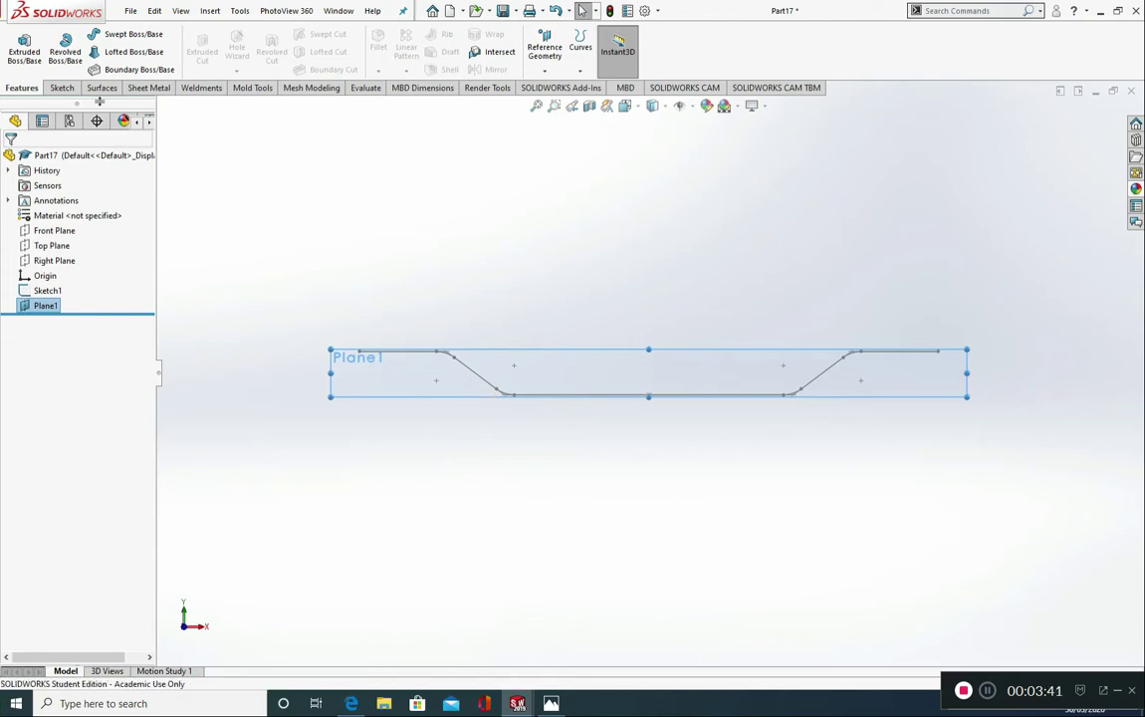
{"action": "left_click", "coordinate": [60, 86]}
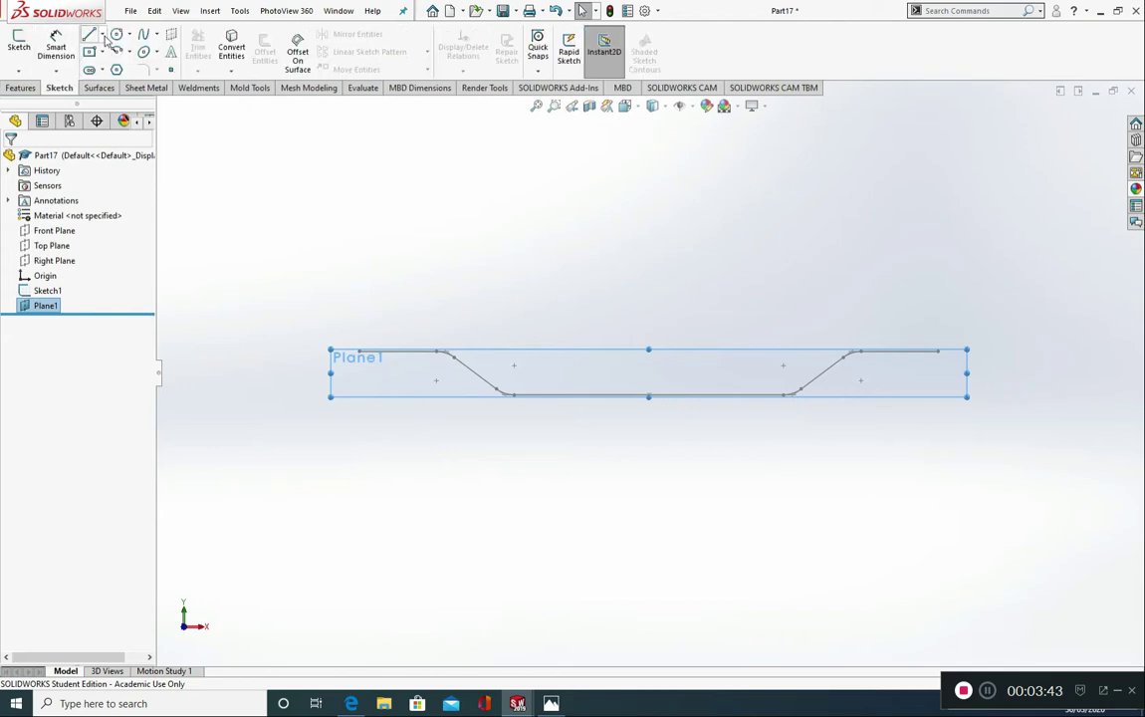
{"action": "left_click", "coordinate": [92, 37]}
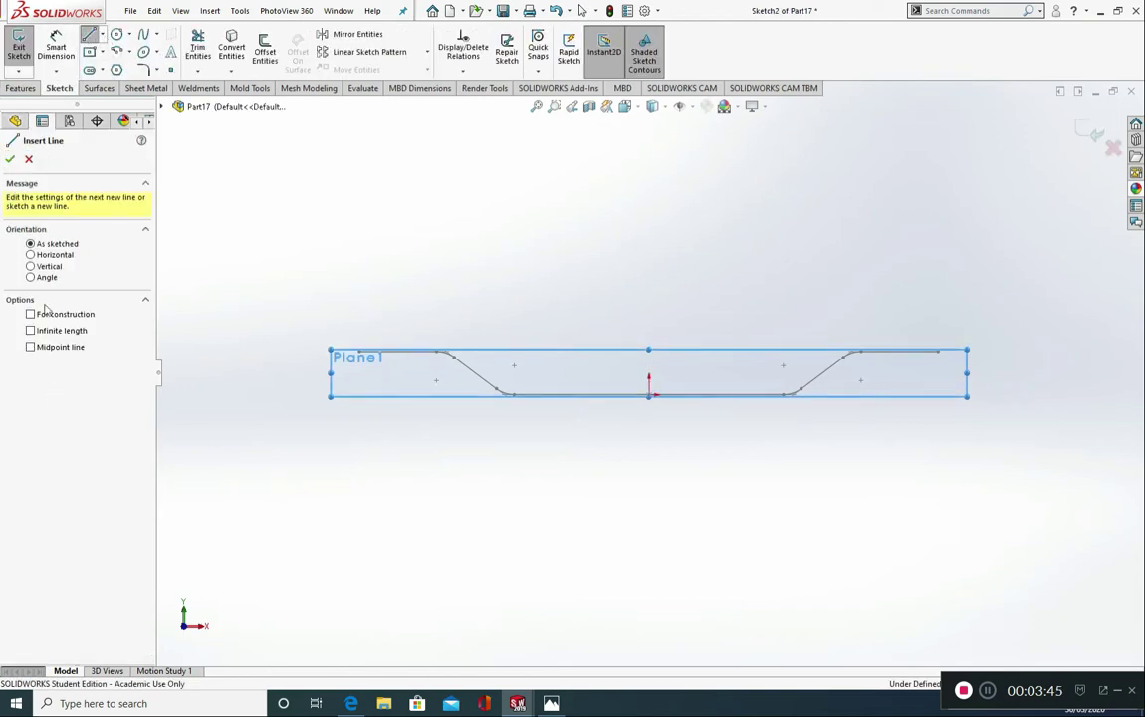
{"action": "left_click", "coordinate": [30, 347]}
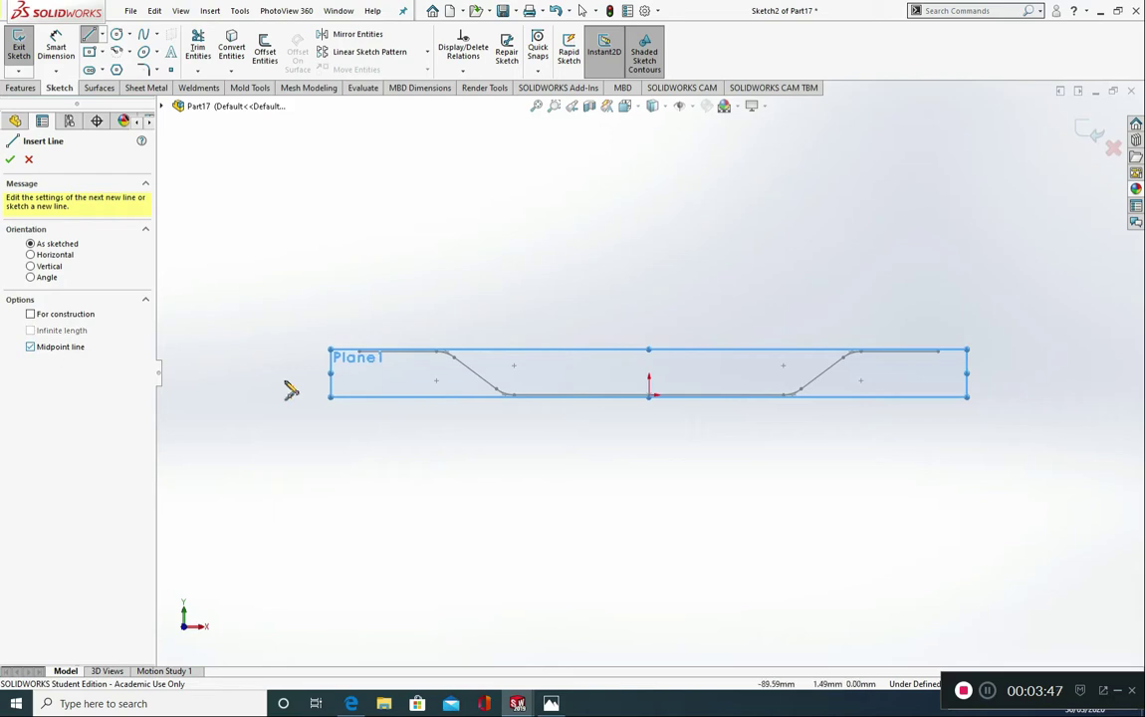
{"action": "left_click", "coordinate": [649, 352]}
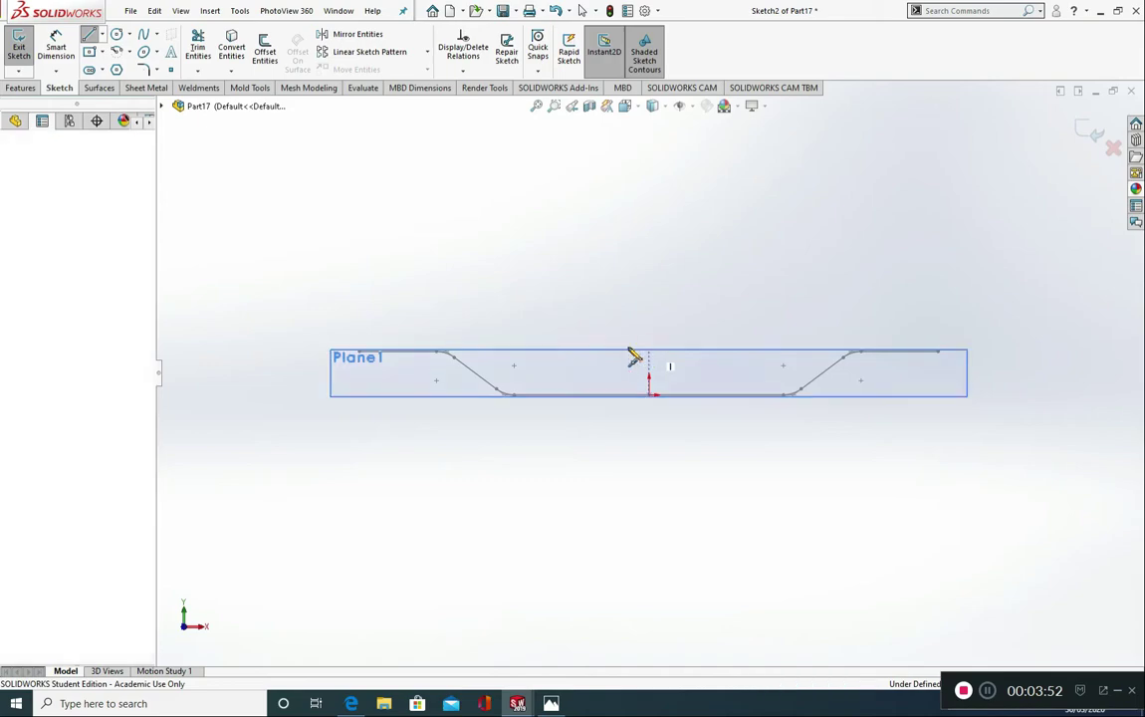
{"action": "left_click", "coordinate": [546, 351]}
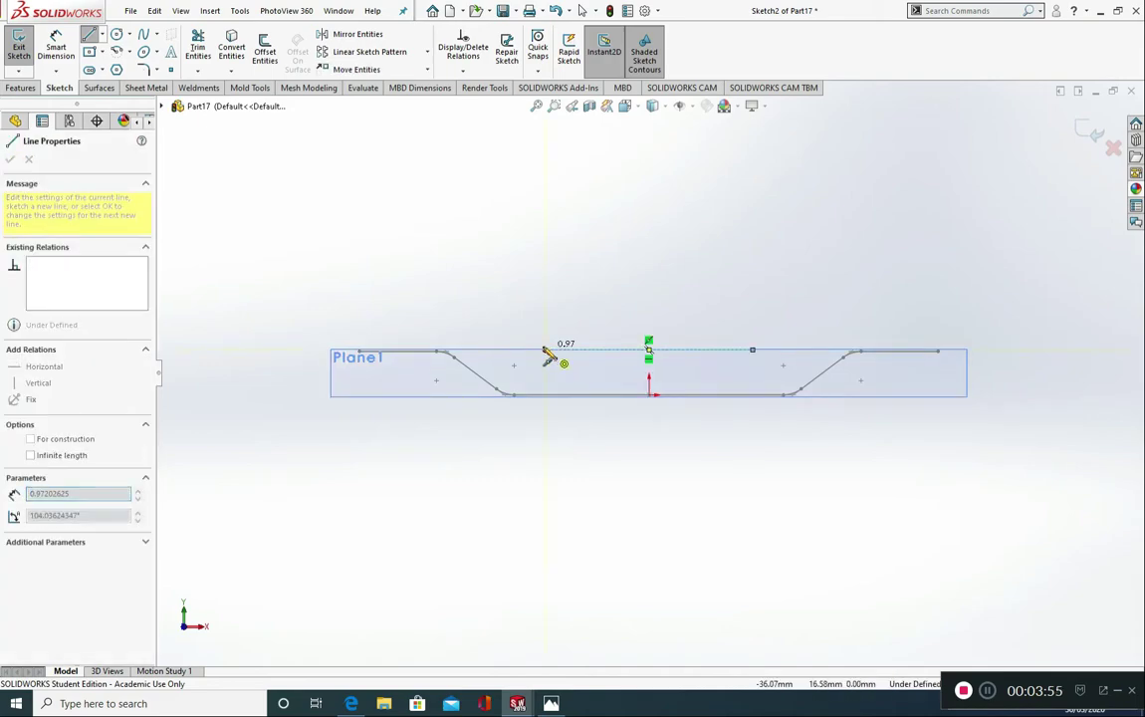
Continue from the line's left end with a downward slanted line about 16 mm long and an outward horizontal line about 23 mm long.
{"action": "left_click", "coordinate": [509, 375]}
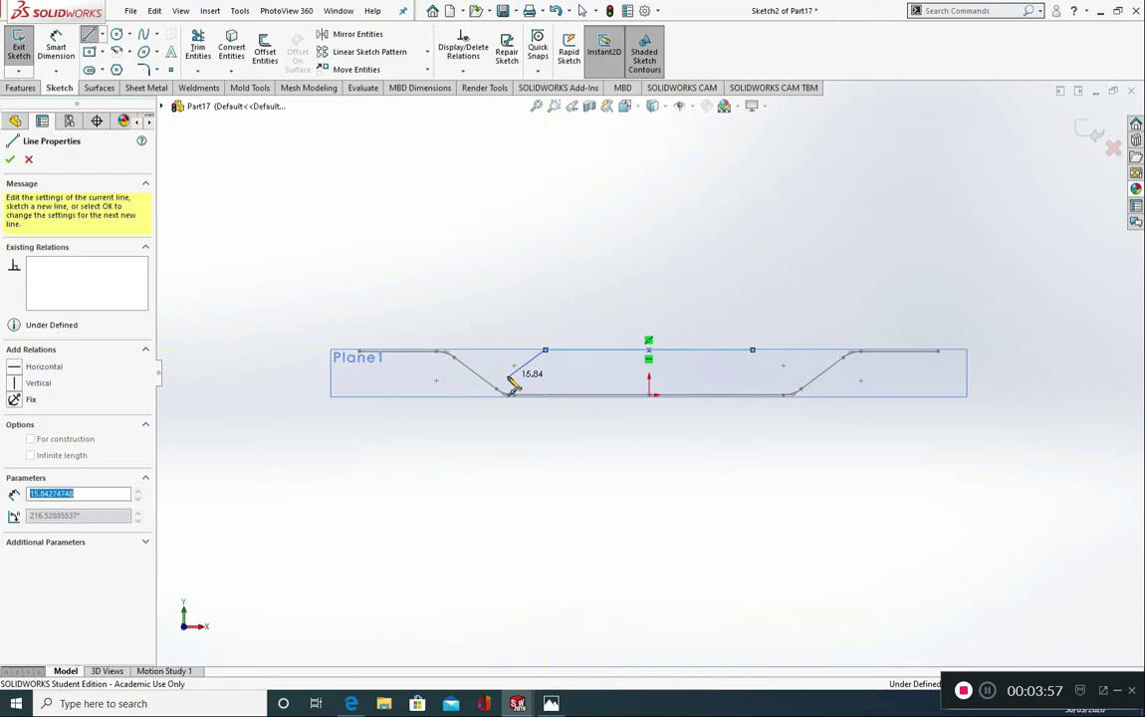
{"action": "left_click", "coordinate": [441, 377]}
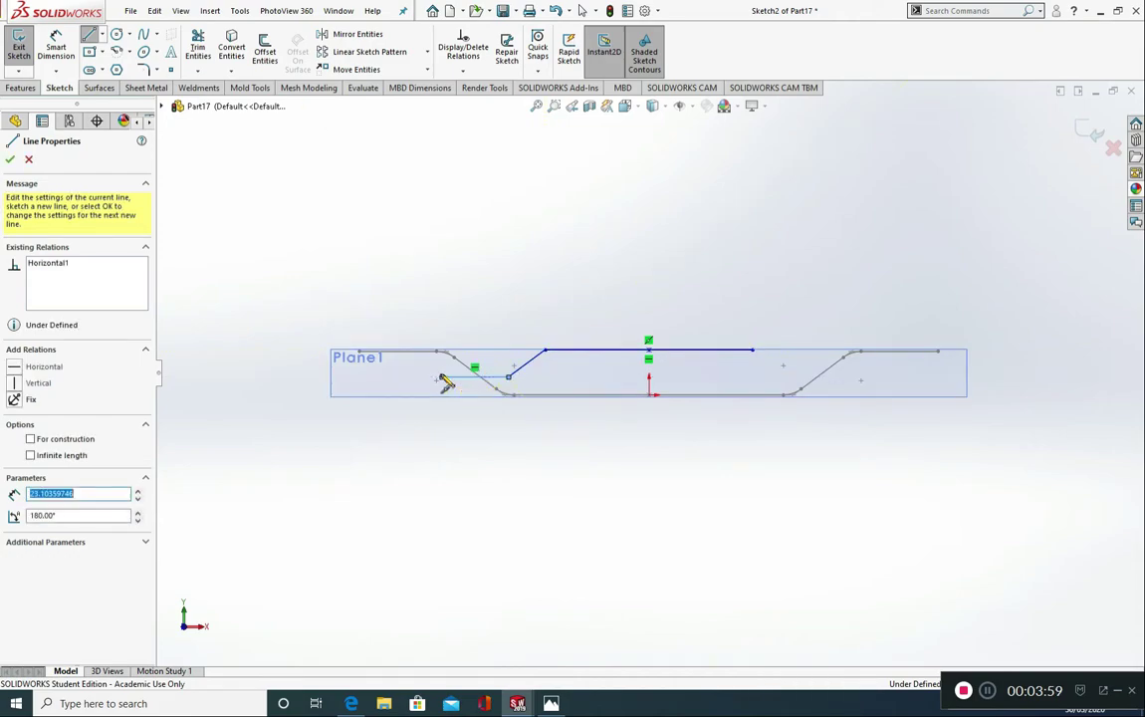
{"action": "key", "text": "Escape"}
{"action": "key", "text": "Escape"}
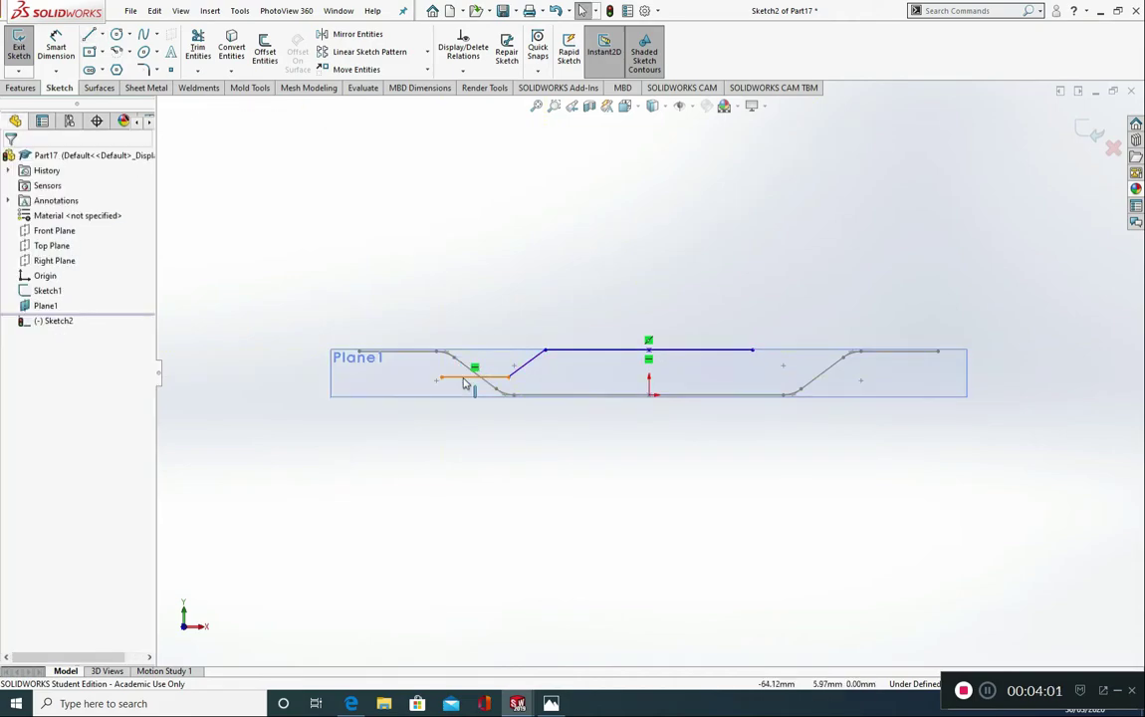
Mirror the slanted line and the outer horizontal line about the Right Plane, keeping the originals.
{"action": "left_click", "coordinate": [514, 378]}
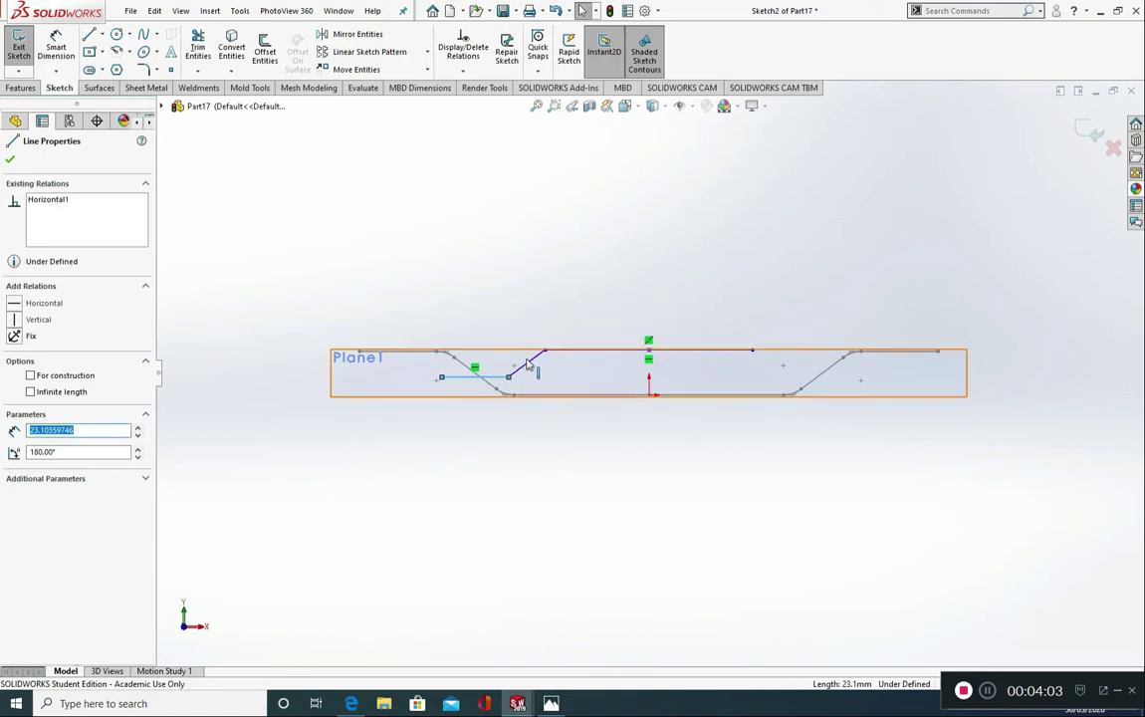
{"action": "left_click", "coordinate": [531, 366], "text": "ctrl"}
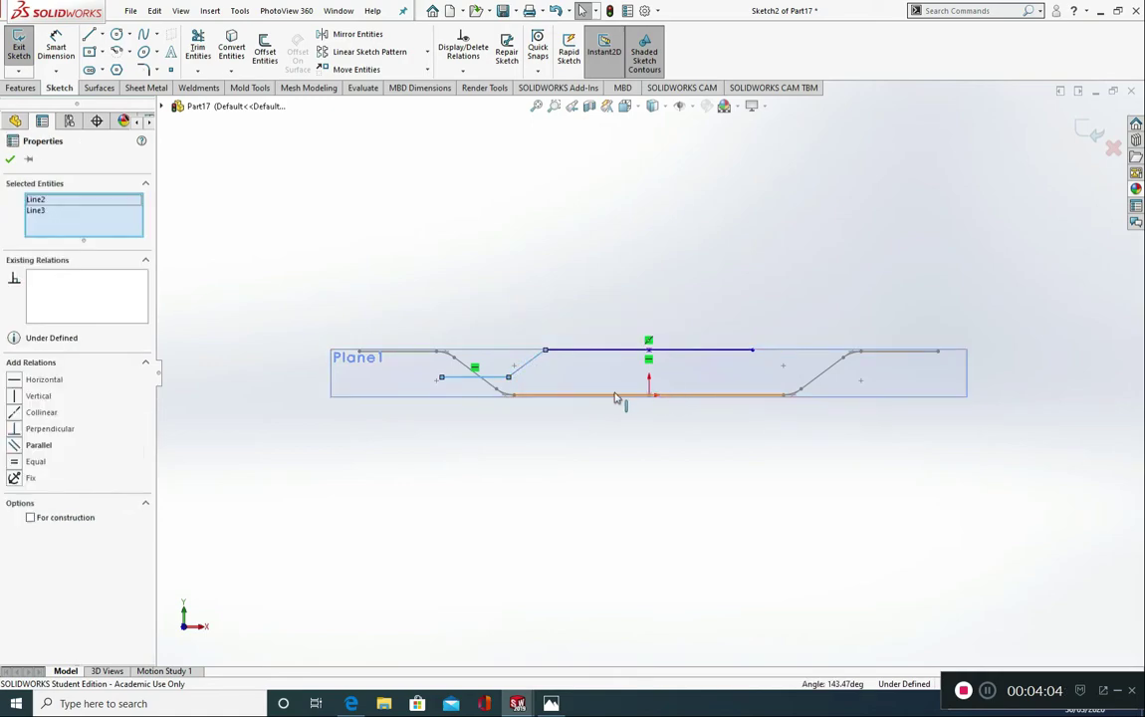
{"action": "left_click", "coordinate": [357, 35]}
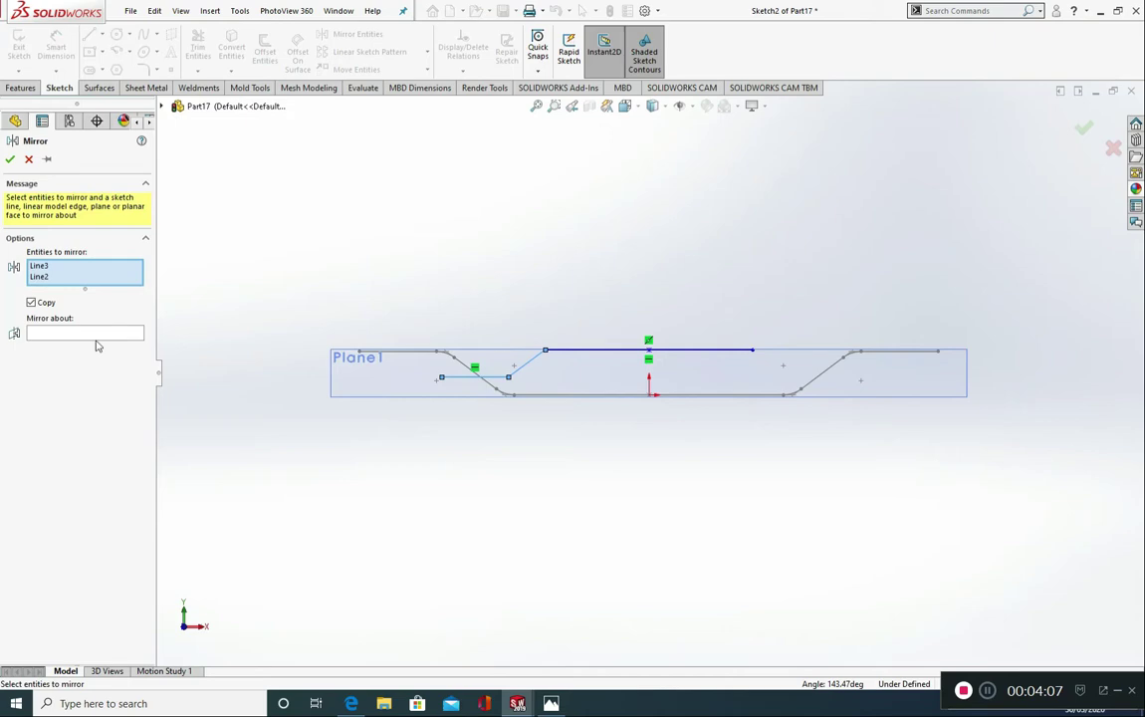
{"action": "left_click", "coordinate": [97, 335]}
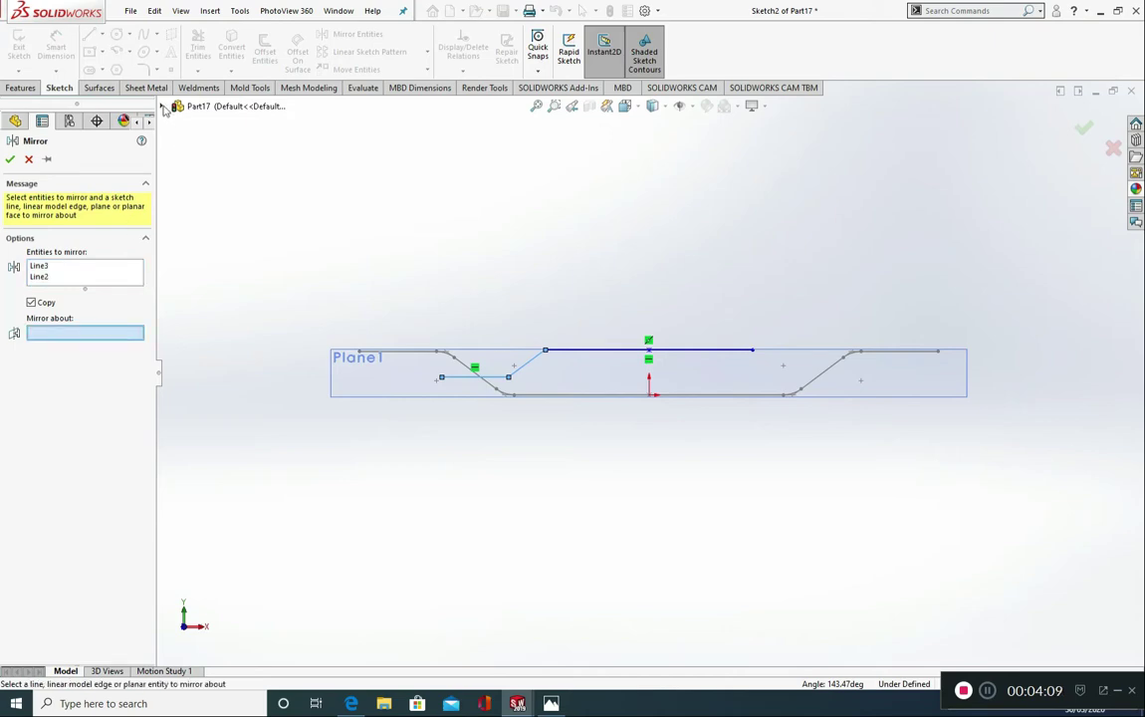
{"action": "left_click", "coordinate": [162, 105]}
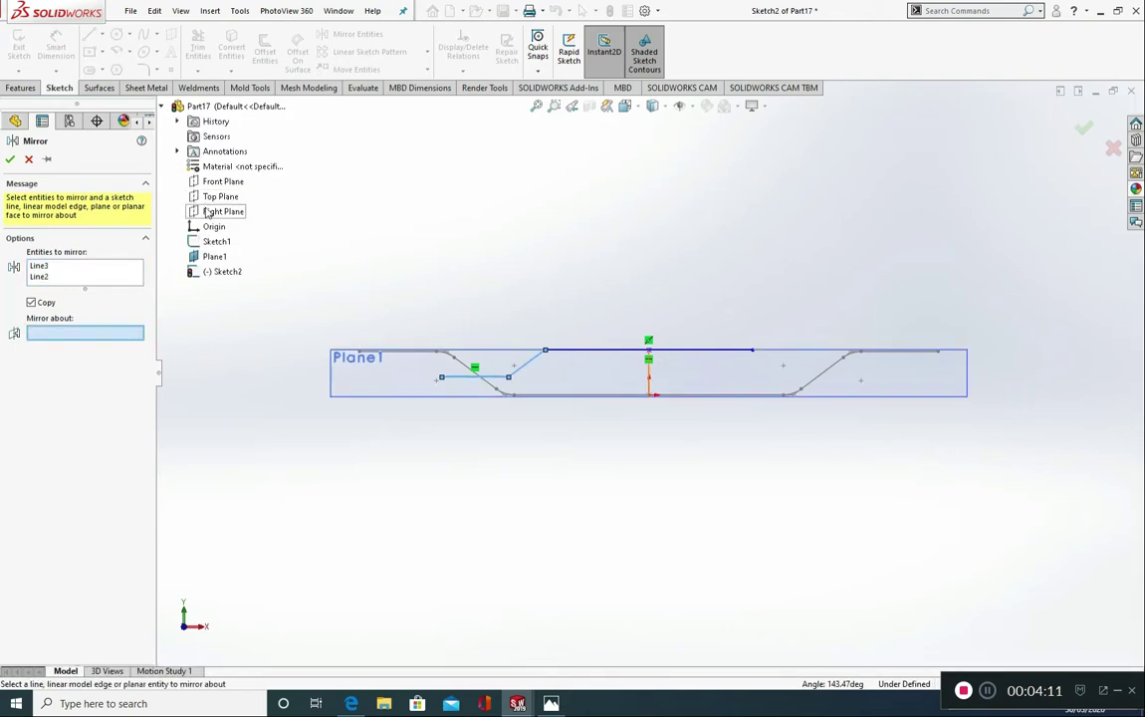
{"action": "left_click", "coordinate": [210, 213]}
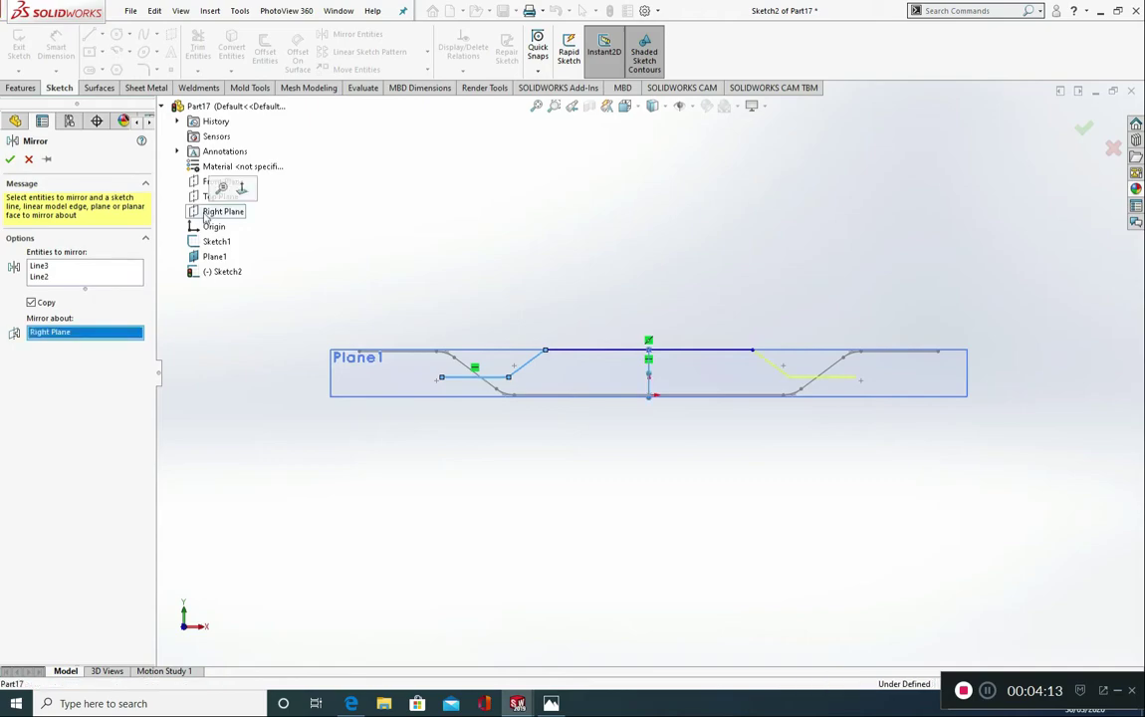
{"action": "left_click", "coordinate": [10, 159]}
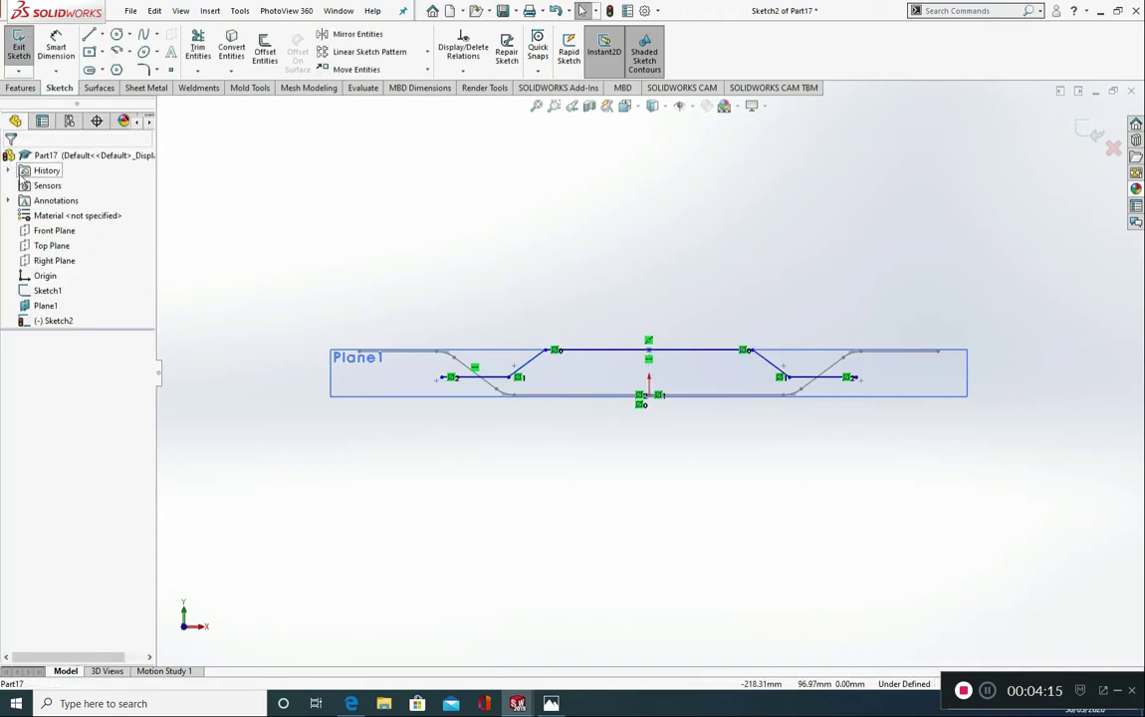
Dimension the overall width between the second profile's two outer endpoints as 150 mm, placed above the sketch.
{"action": "left_click", "coordinate": [57, 62]}
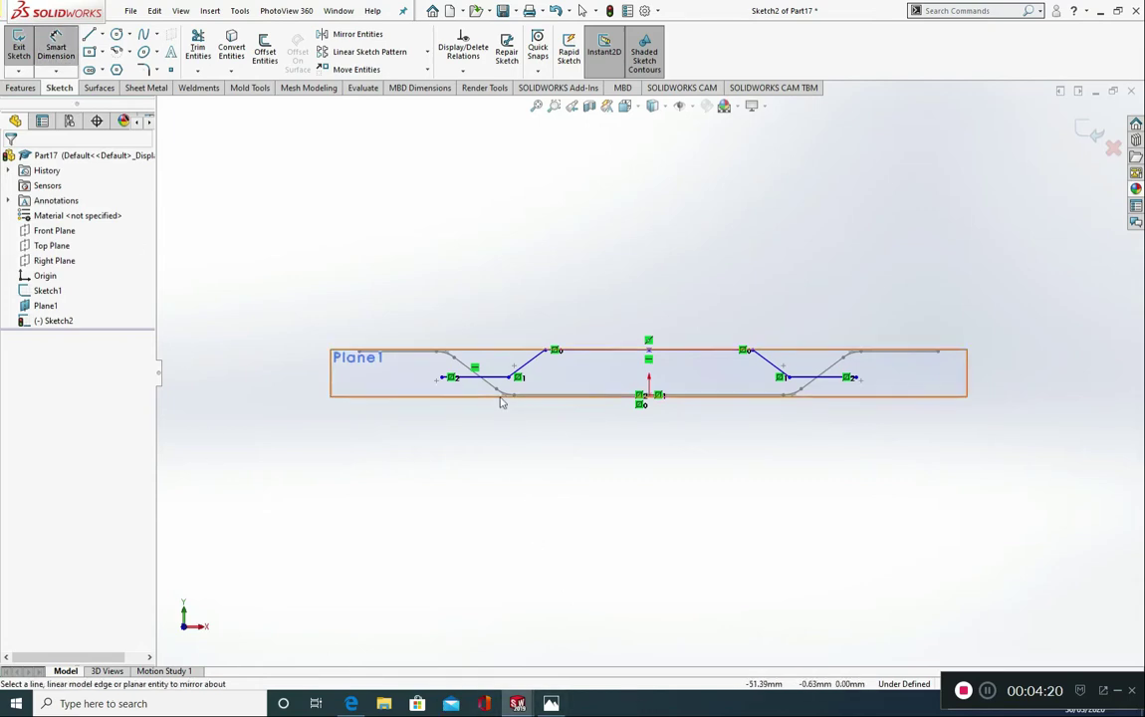
{"action": "left_click", "coordinate": [442, 378]}
{"action": "left_click", "coordinate": [857, 380]}
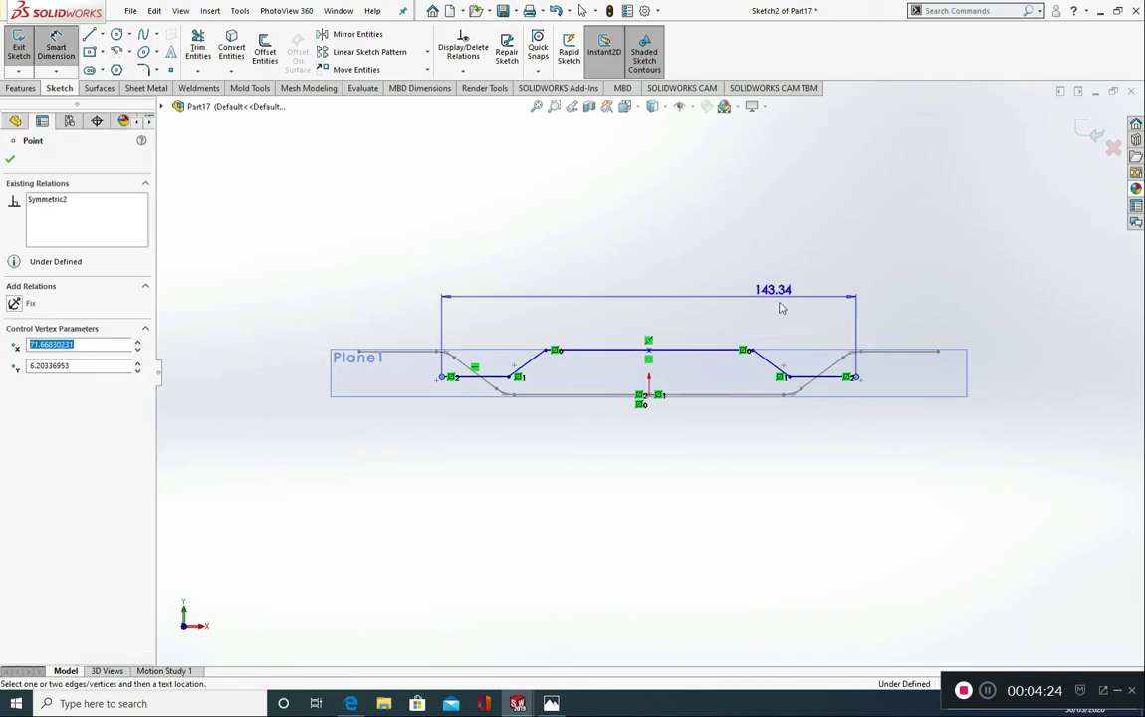
{"action": "left_click", "coordinate": [643, 233]}
{"action": "type", "text": "150"}
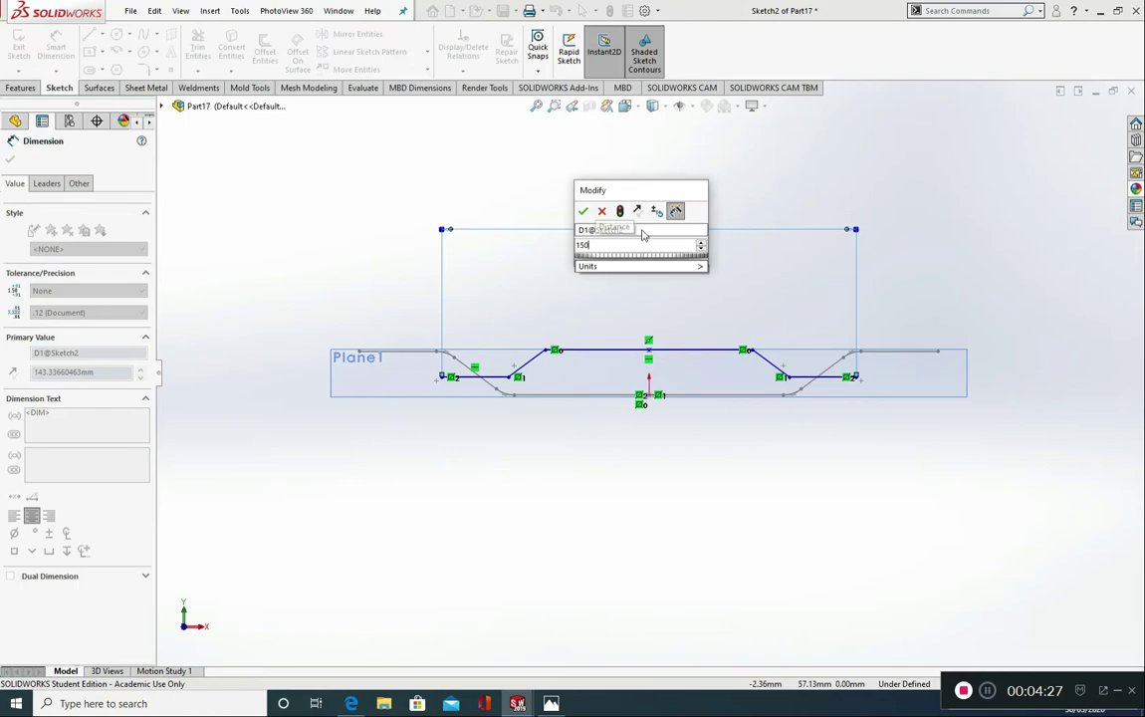
{"action": "key", "text": "Return"}
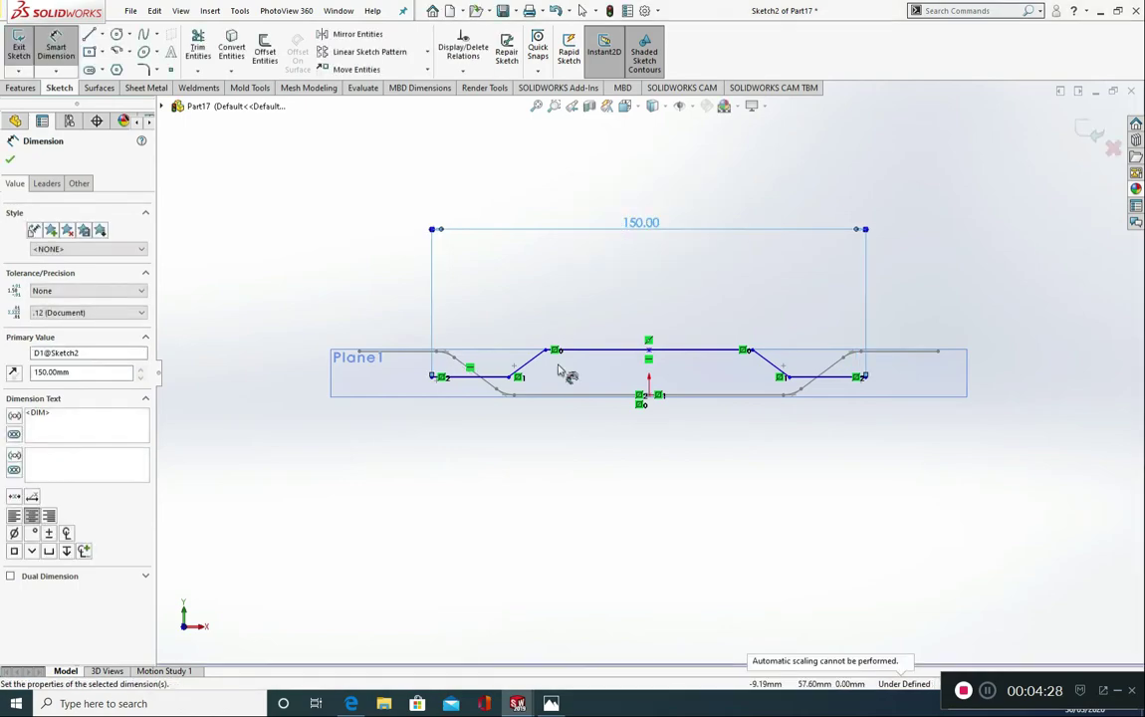
Dimension the upper central line as 50 mm and the left lower horizontal line as 15 mm.
{"action": "left_click", "coordinate": [617, 349]}
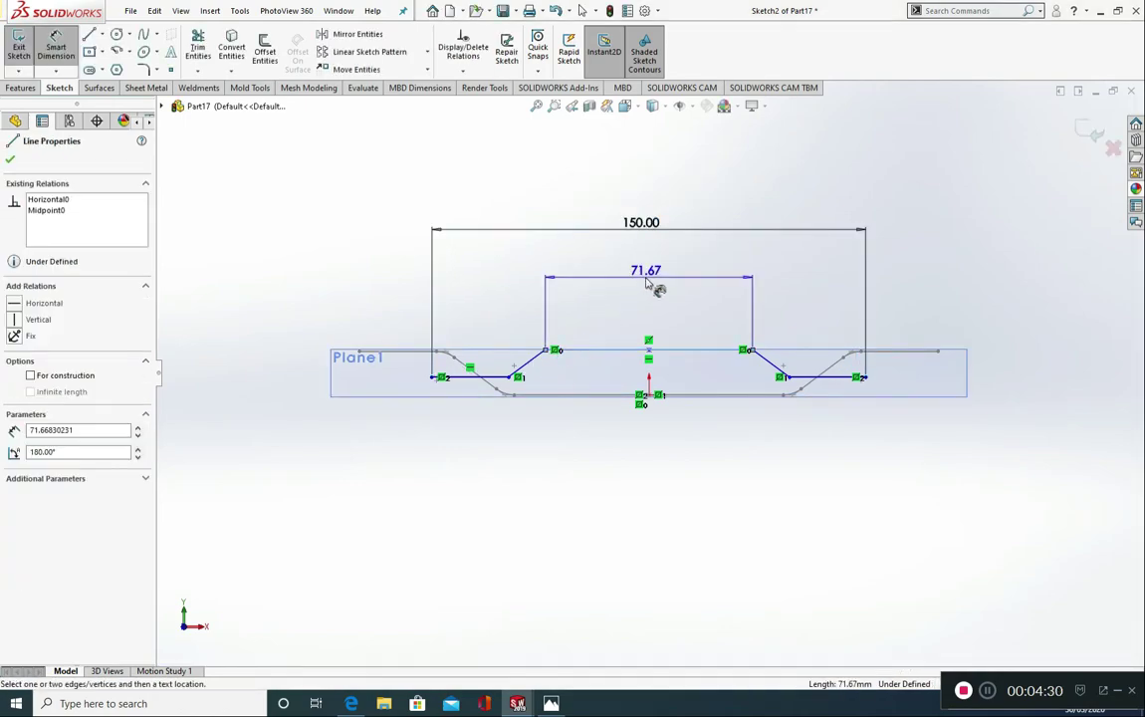
{"action": "left_click", "coordinate": [658, 287]}
{"action": "type", "text": "50"}
{"action": "key", "text": "Return"}
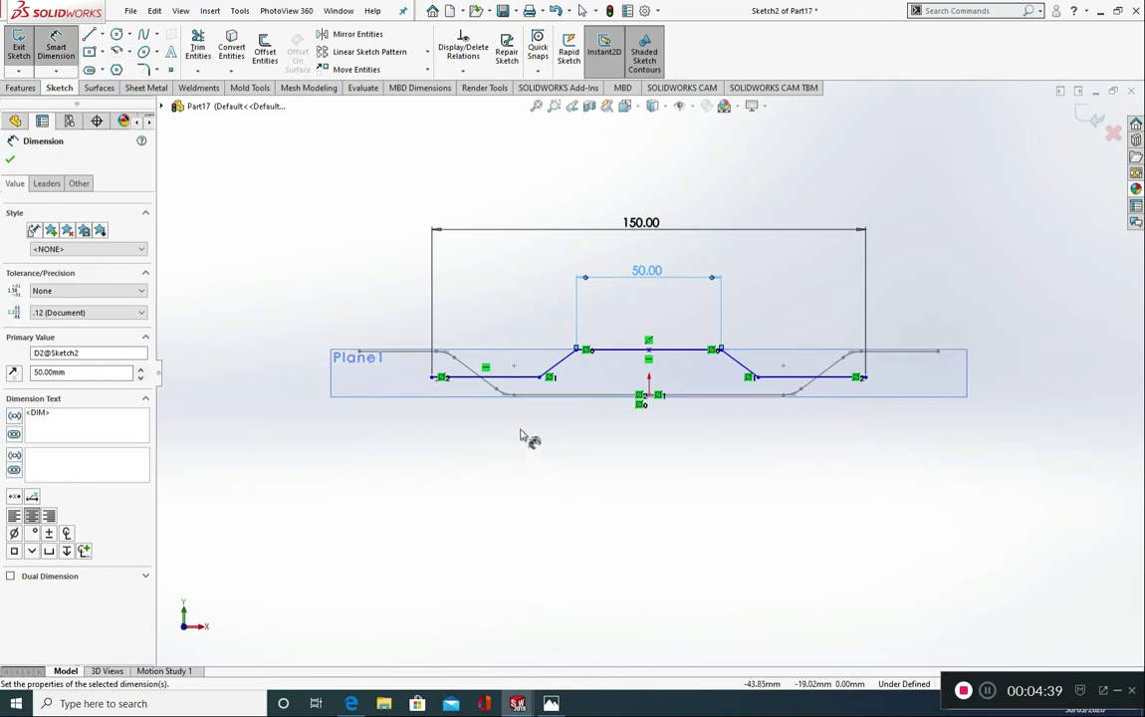
{"action": "left_click", "coordinate": [484, 378]}
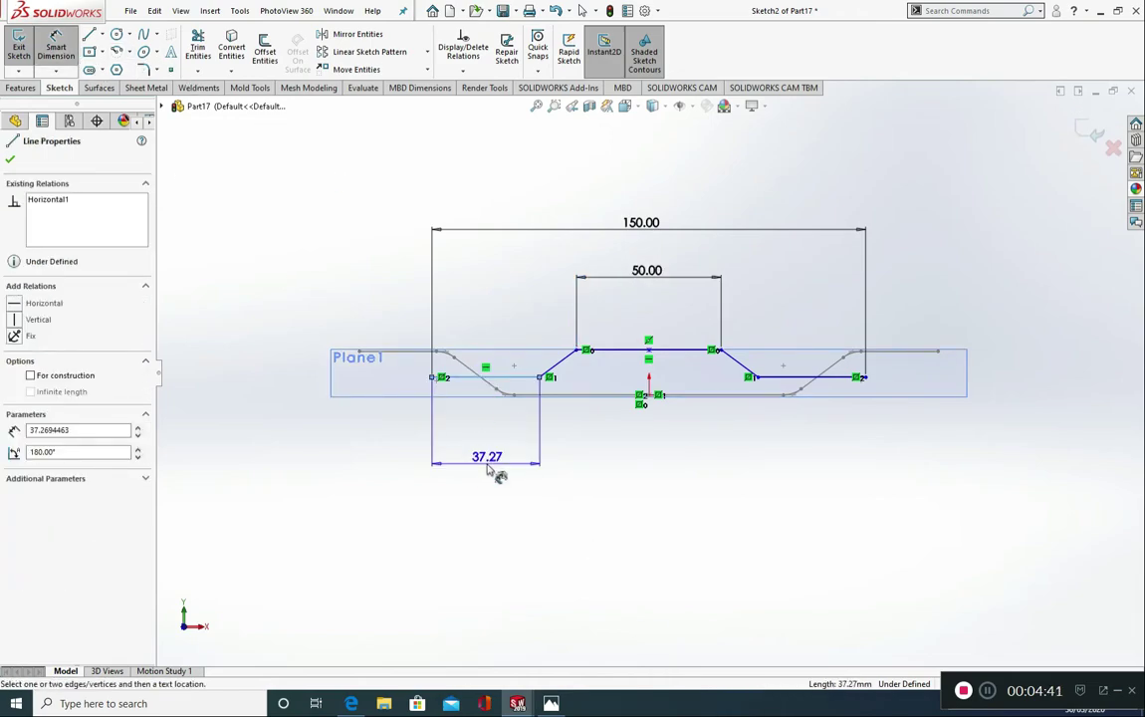
{"action": "left_click", "coordinate": [488, 469]}
{"action": "type", "text": "15"}
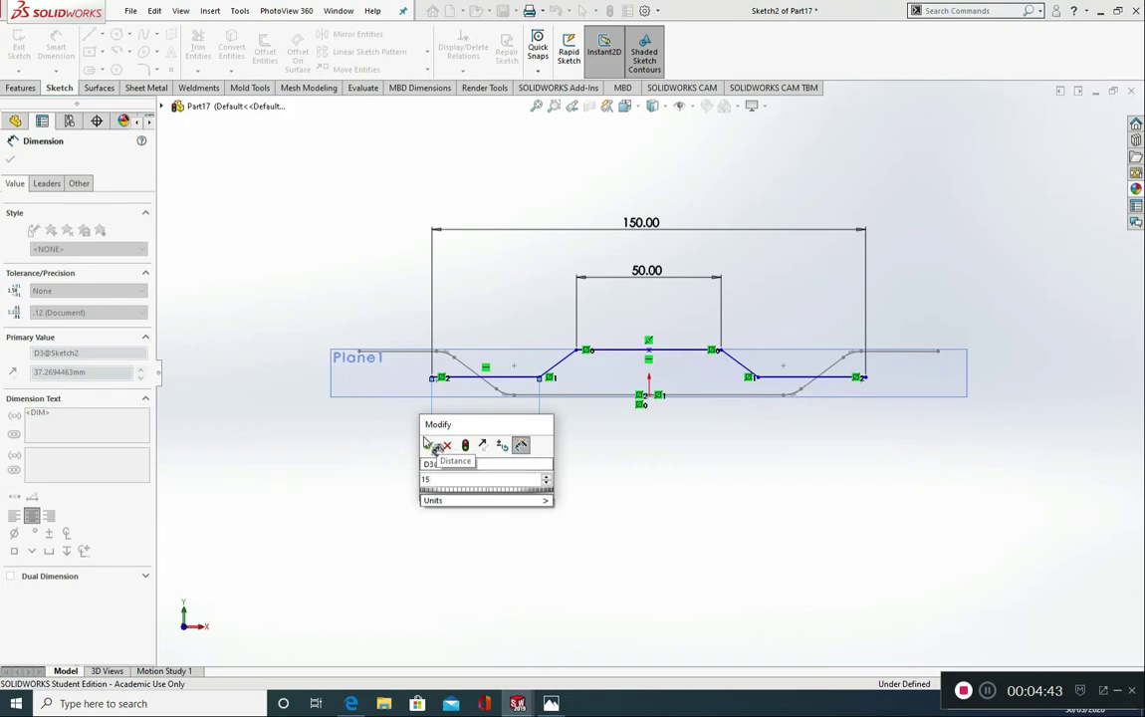
{"action": "left_click", "coordinate": [433, 445]}
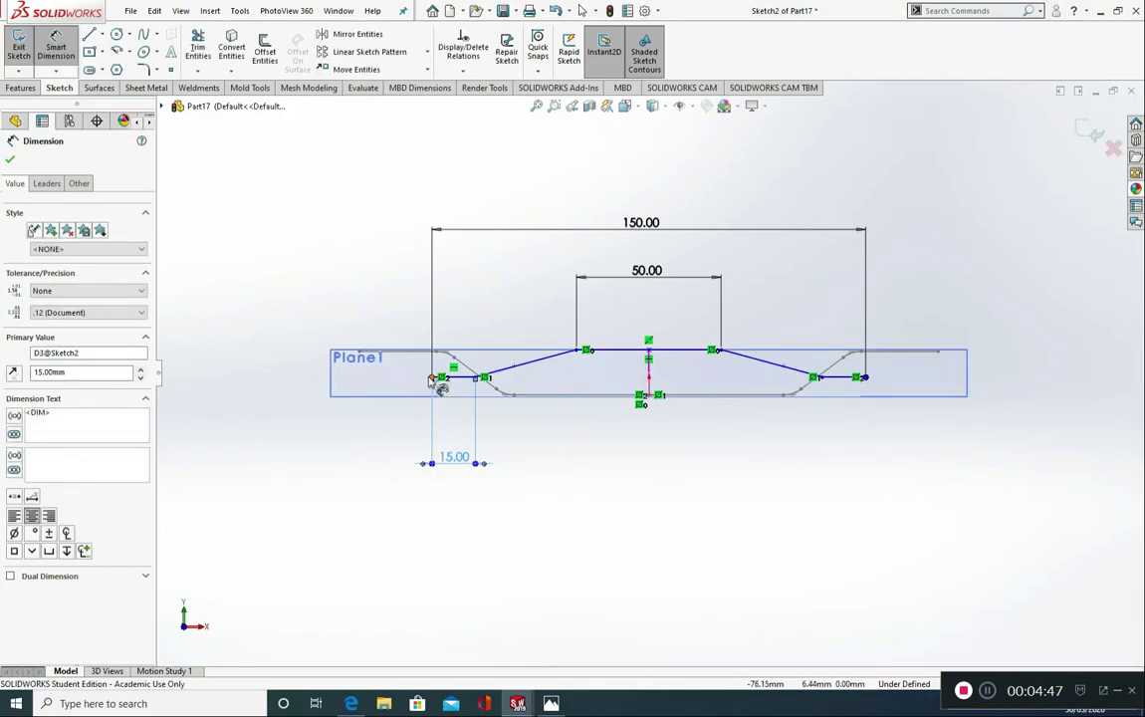
Dimension the vertical distance between the second profile's left outer endpoint and the upper central line's left end as 10 mm.
{"action": "left_click", "coordinate": [431, 379]}
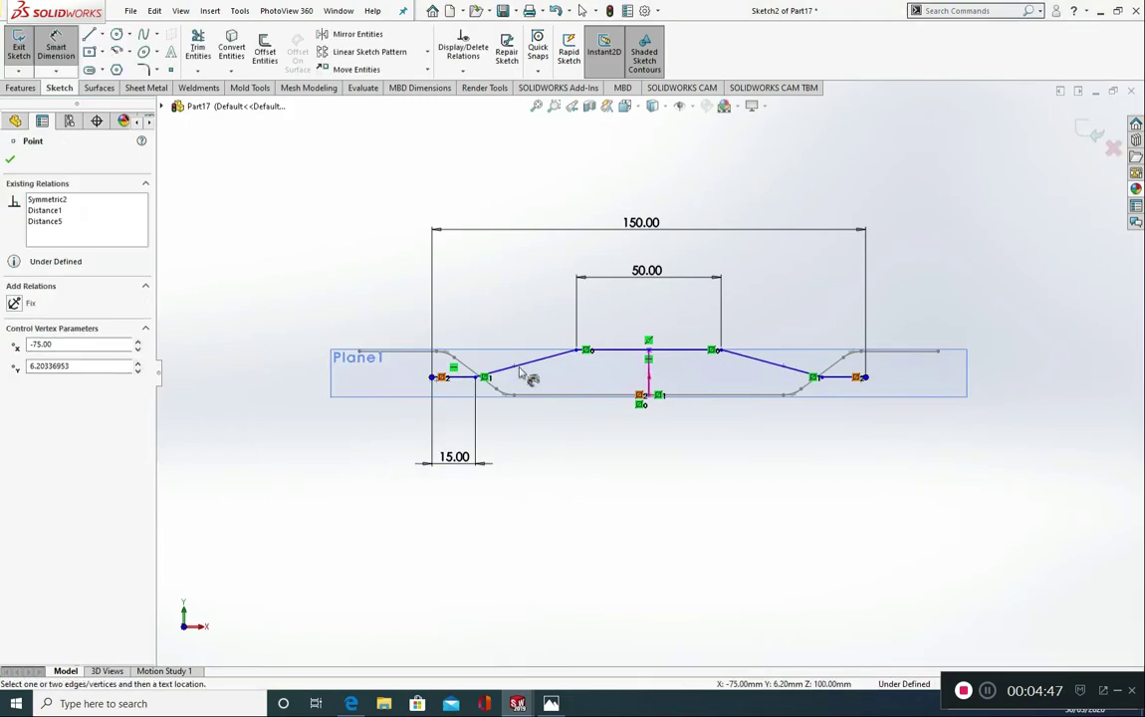
{"action": "left_click", "coordinate": [582, 354]}
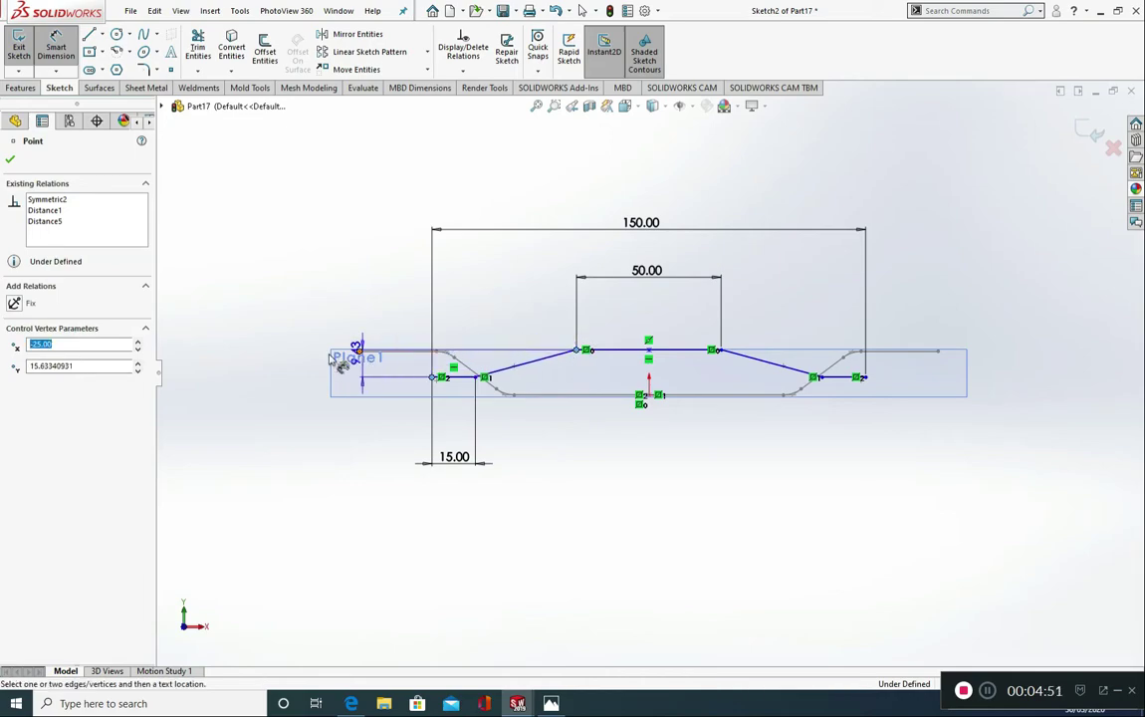
{"action": "left_click", "coordinate": [276, 370]}
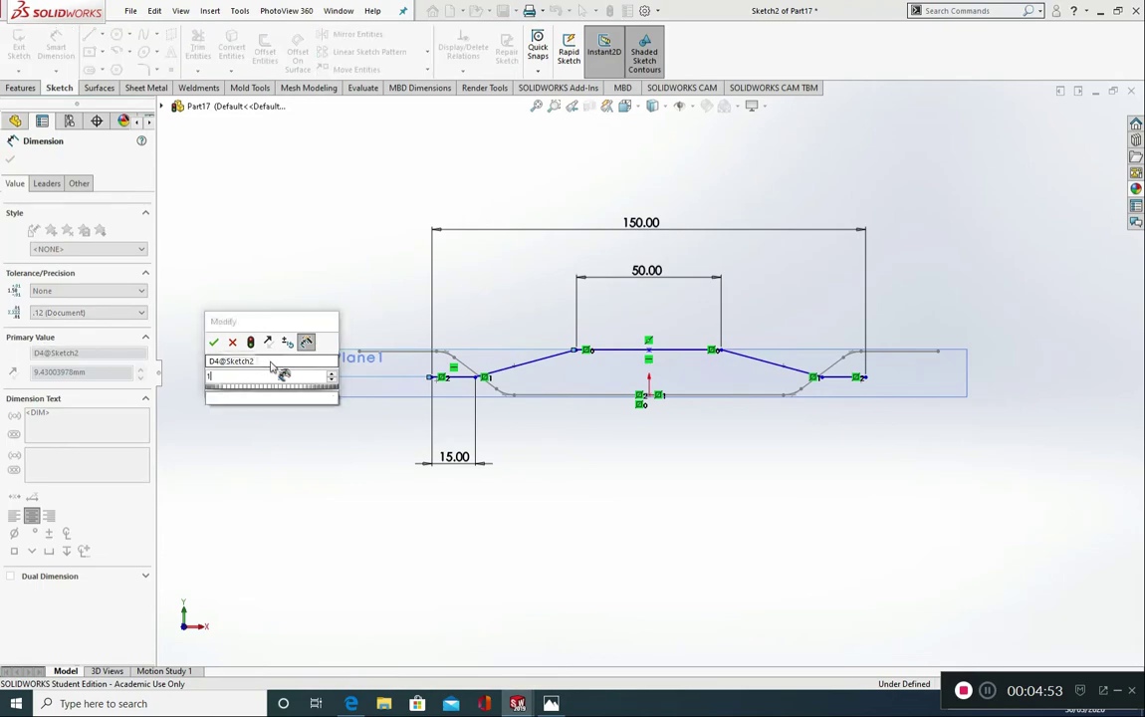
{"action": "type", "text": "10"}
{"action": "left_click", "coordinate": [215, 344]}
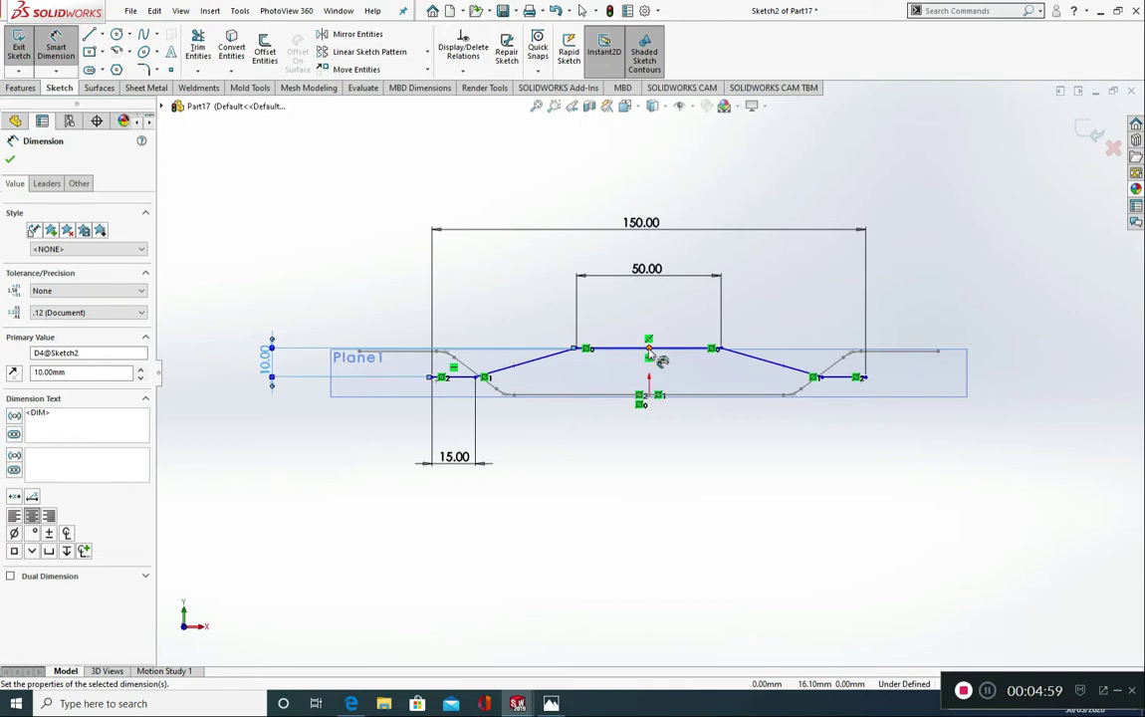
Dimension the height from the origin to the upper central line's midpoint as 10 mm and exit the sketch.
{"action": "left_click", "coordinate": [657, 399]}
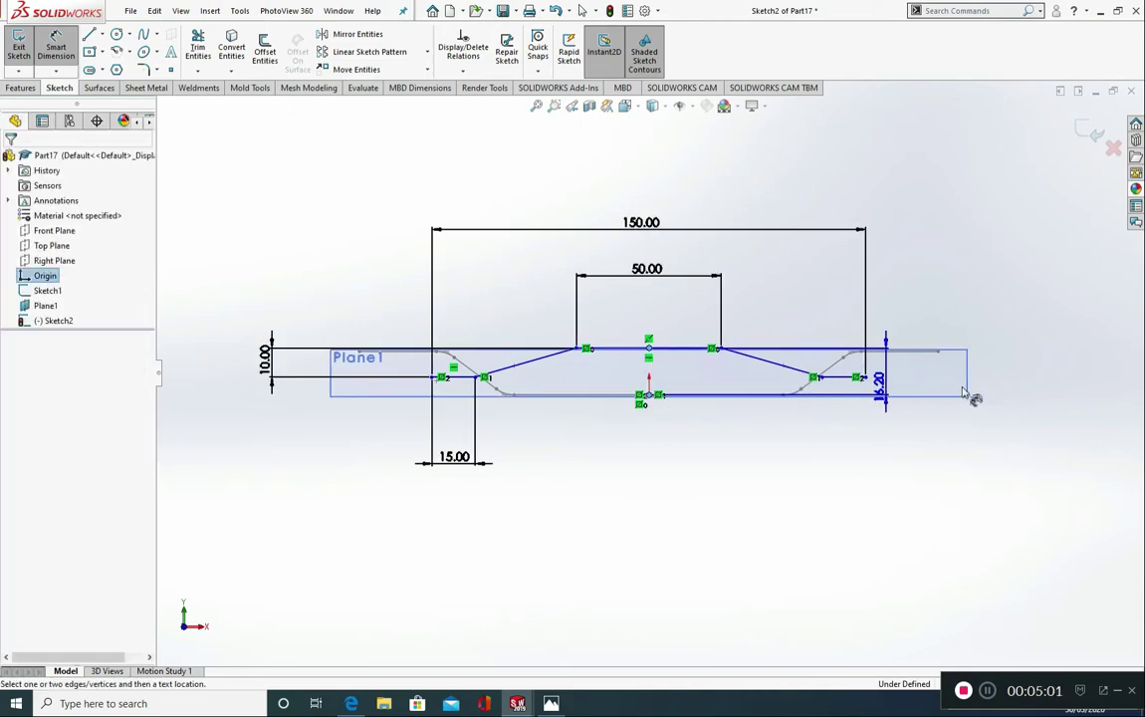
{"action": "left_click", "coordinate": [1036, 384]}
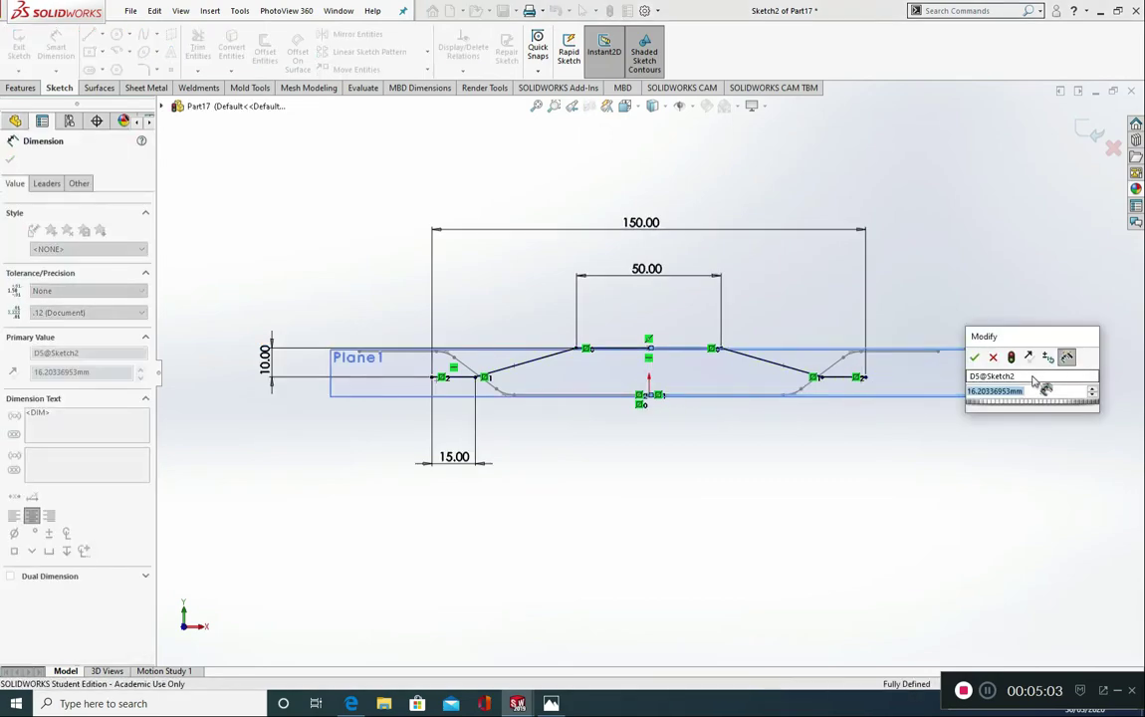
{"action": "type", "text": "1"}
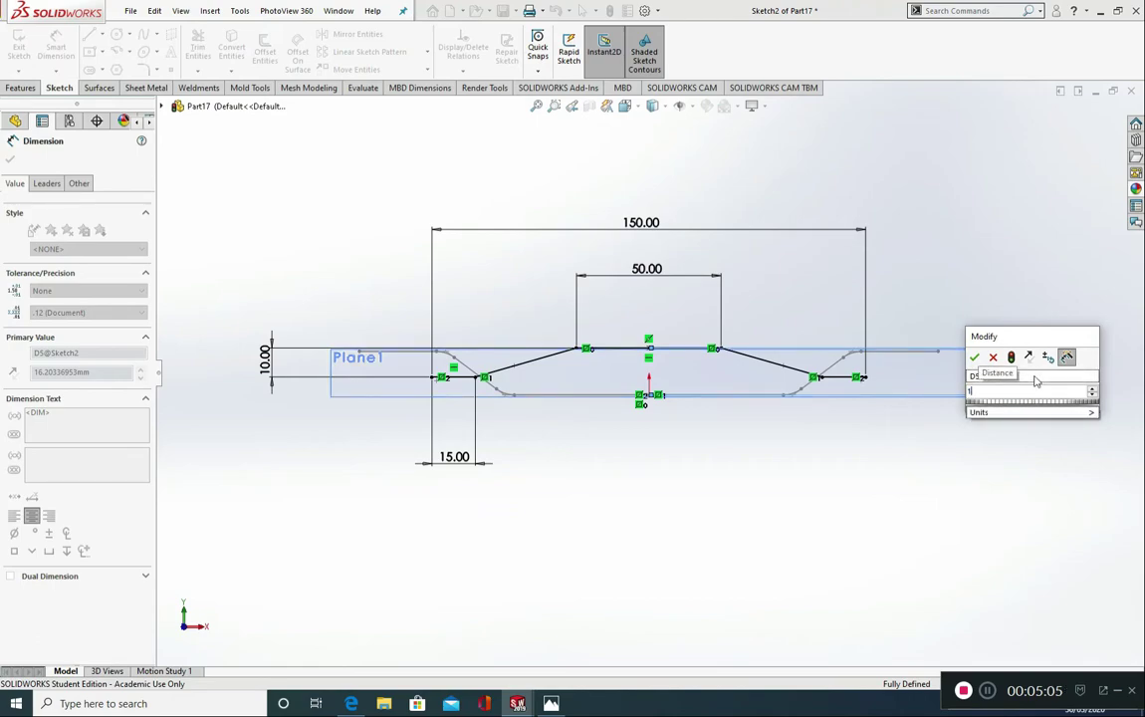
{"action": "type", "text": "0"}
{"action": "key", "text": "Return"}
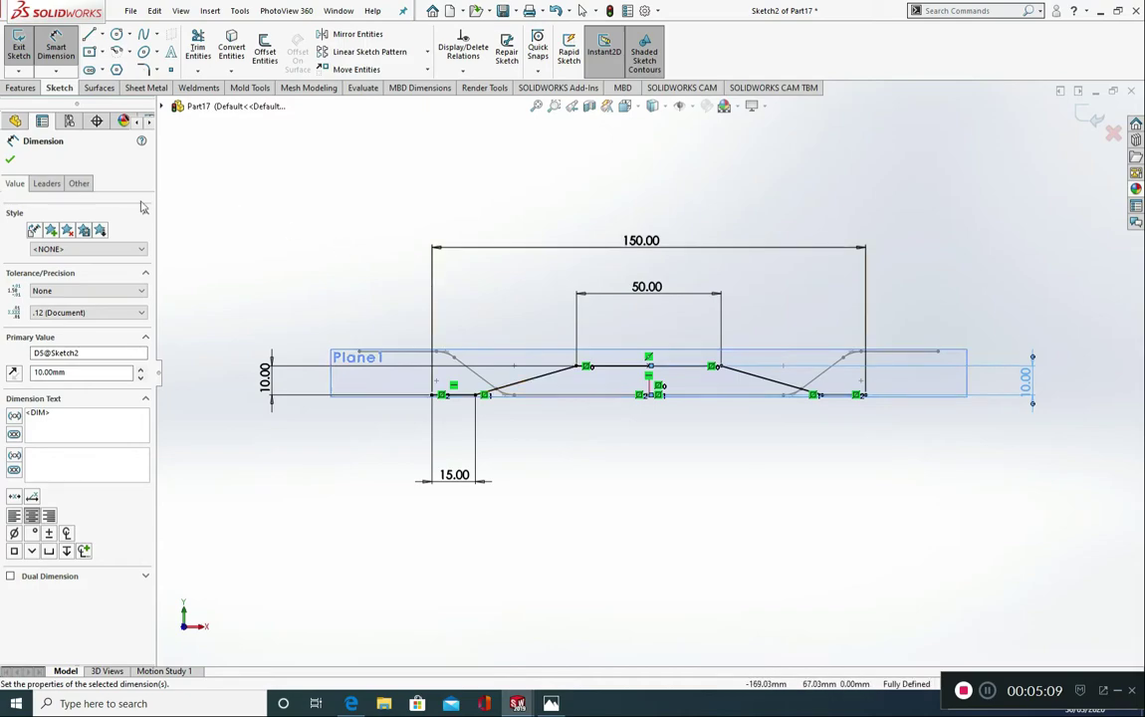
{"action": "left_click", "coordinate": [11, 161]}
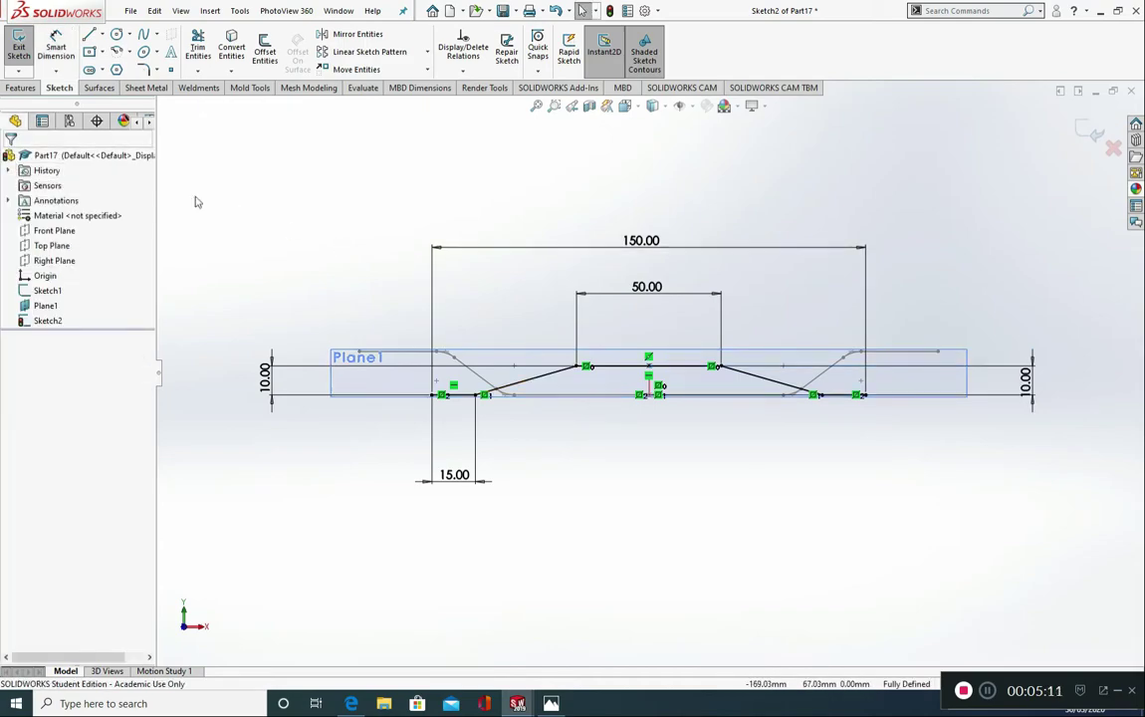
{"action": "left_click", "coordinate": [1082, 129]}
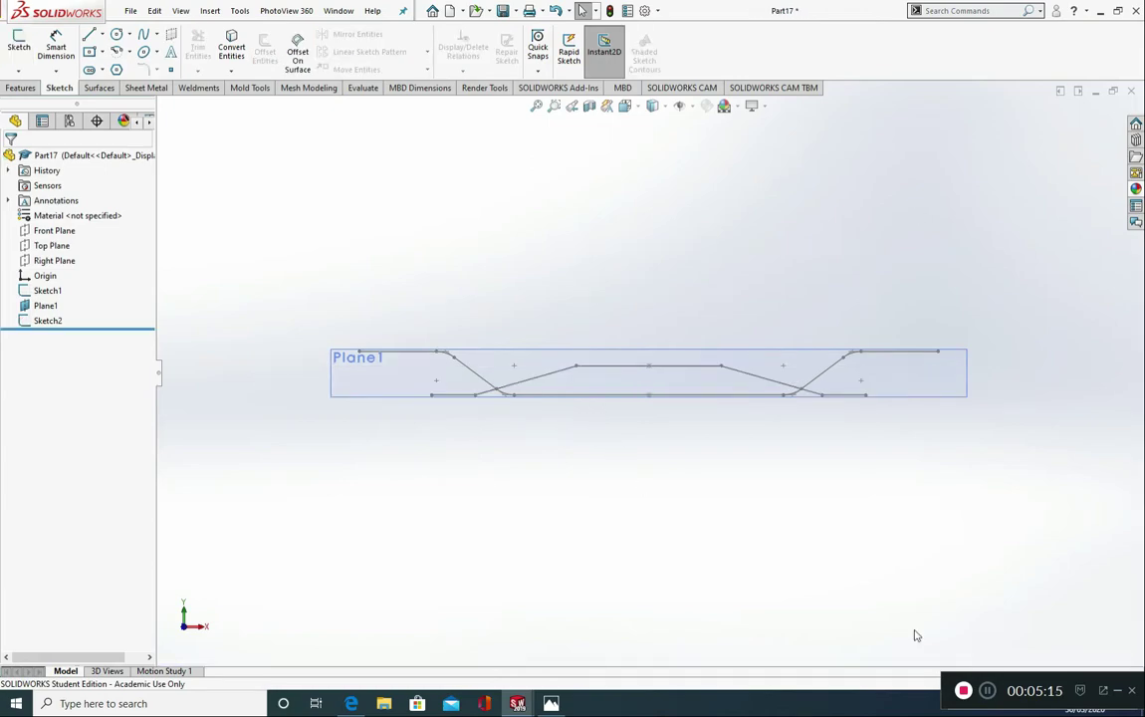
Rename the offset plane Plane1 as "Loft Bend Plane".
{"action": "mouse_move", "coordinate": [897, 532]}
{"action": "middle_mouse_down"}
{"action": "mouse_move", "coordinate": [782, 570]}
{"action": "mouse_move", "coordinate": [799, 582]}
{"action": "mouse_move", "coordinate": [717, 576]}
{"action": "middle_mouse_up"}
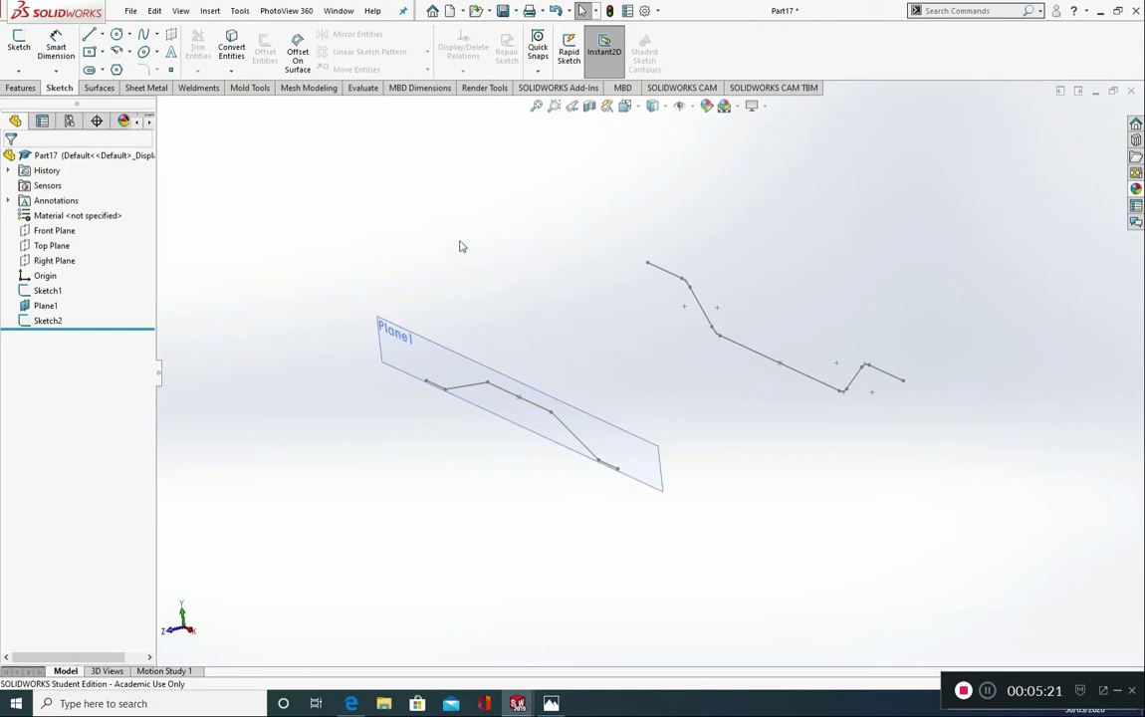
{"action": "left_click", "coordinate": [54, 231]}
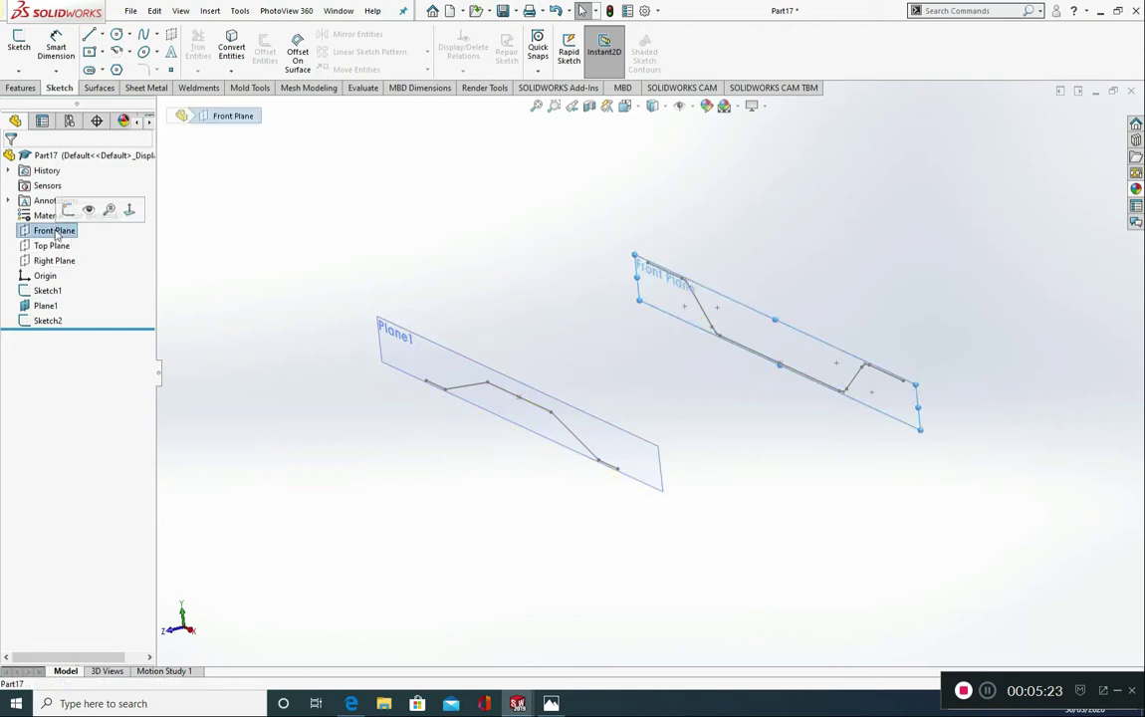
{"action": "left_click", "coordinate": [45, 305]}
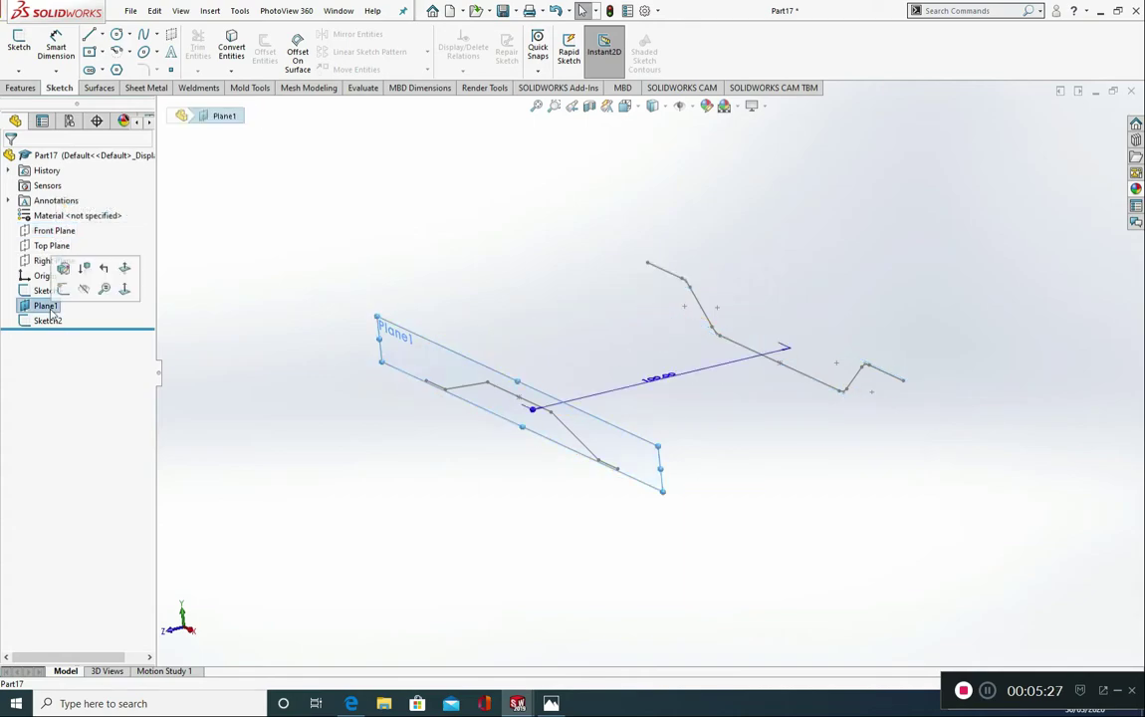
{"action": "right_click", "coordinate": [47, 306]}
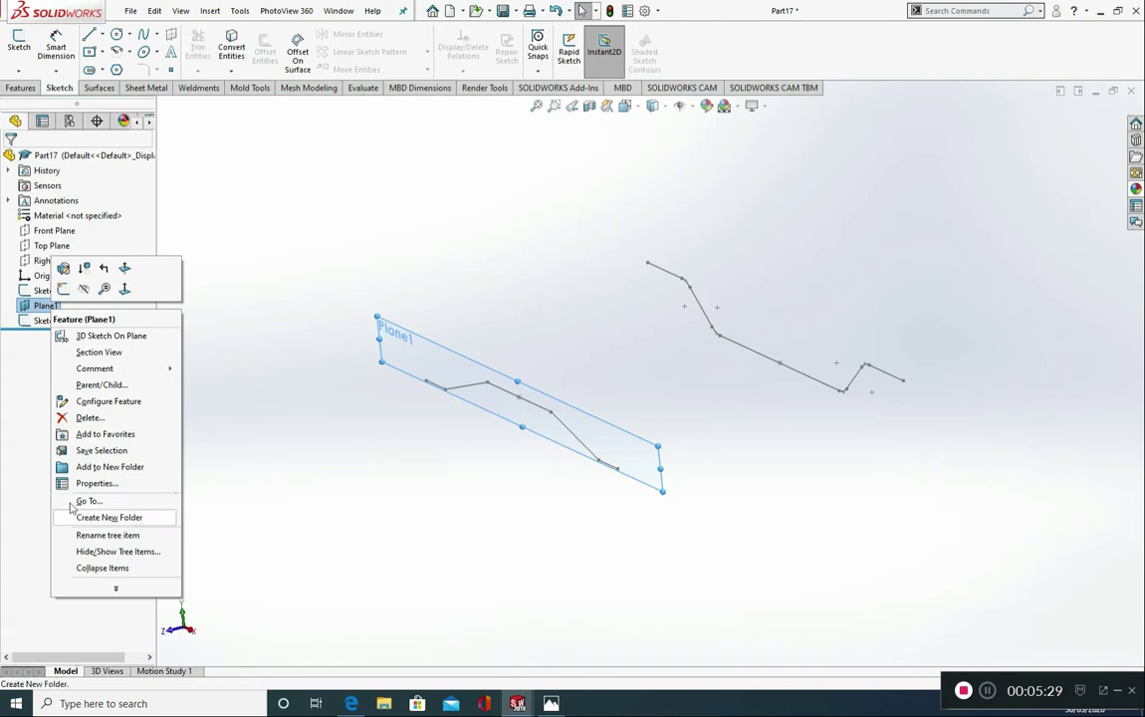
{"action": "left_click", "coordinate": [35, 307]}
{"action": "right_click", "coordinate": [35, 307]}
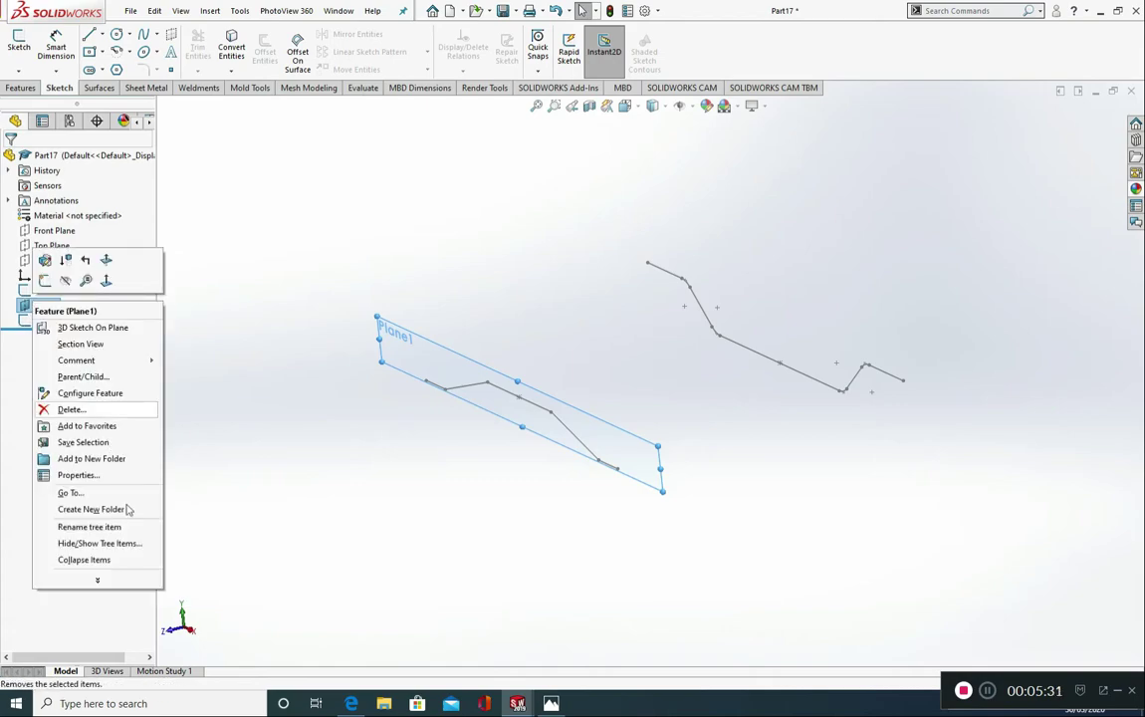
{"action": "left_click", "coordinate": [116, 530]}
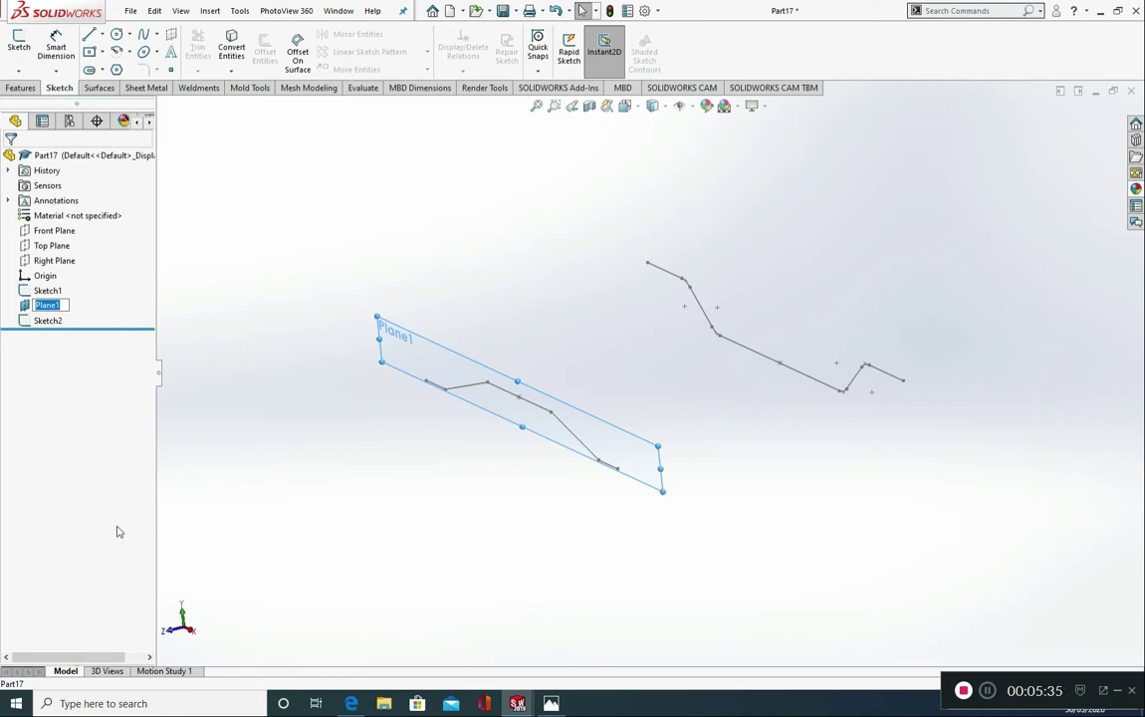
{"action": "type", "text": "Loft Bend Plane"}
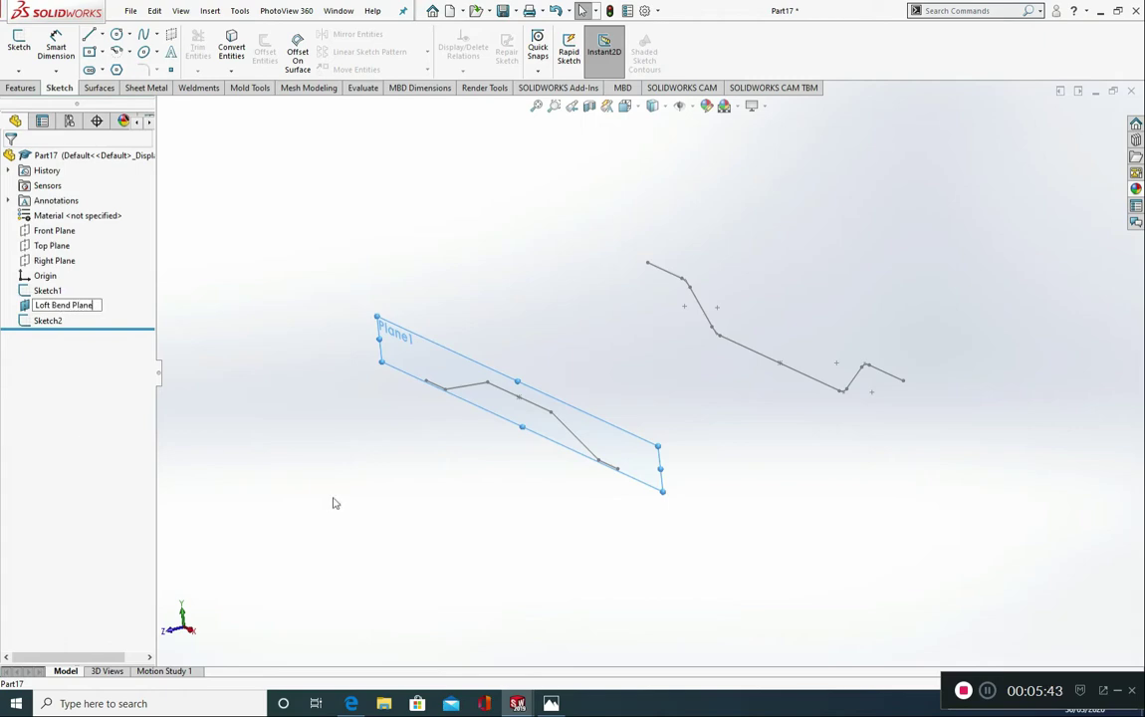
{"action": "left_click", "coordinate": [396, 461]}
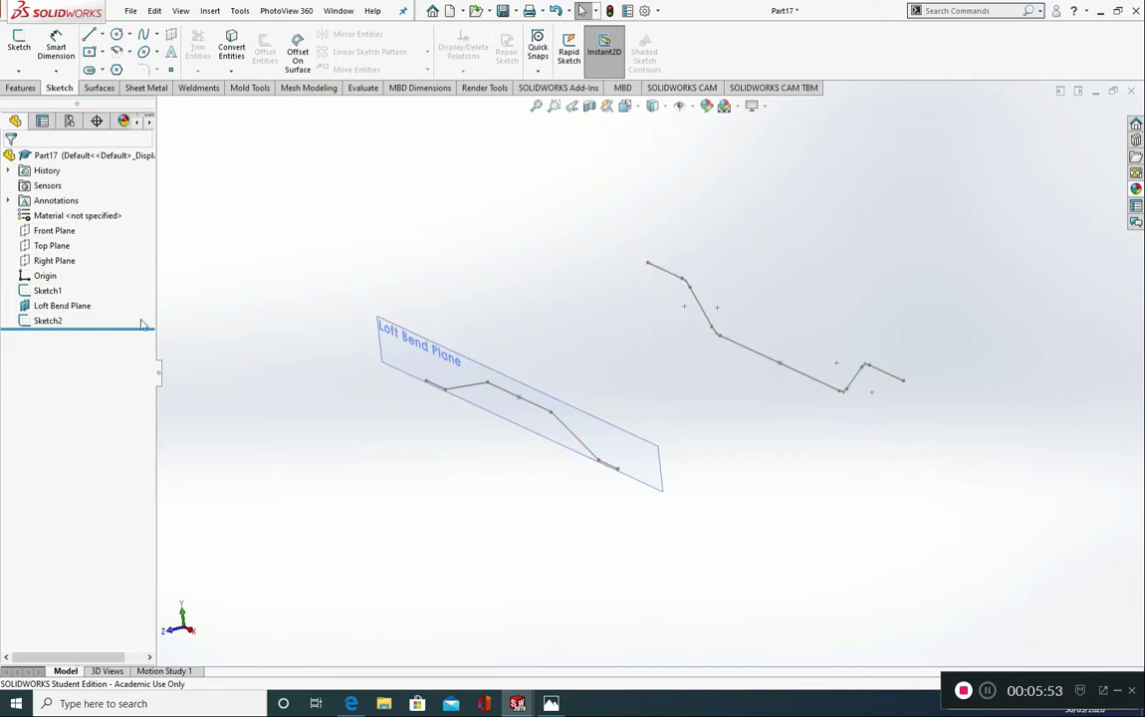
Rename Sketch1 as "Loft Bend Sketch 1".
{"action": "left_click", "coordinate": [48, 291]}
{"action": "right_click", "coordinate": [57, 294]}
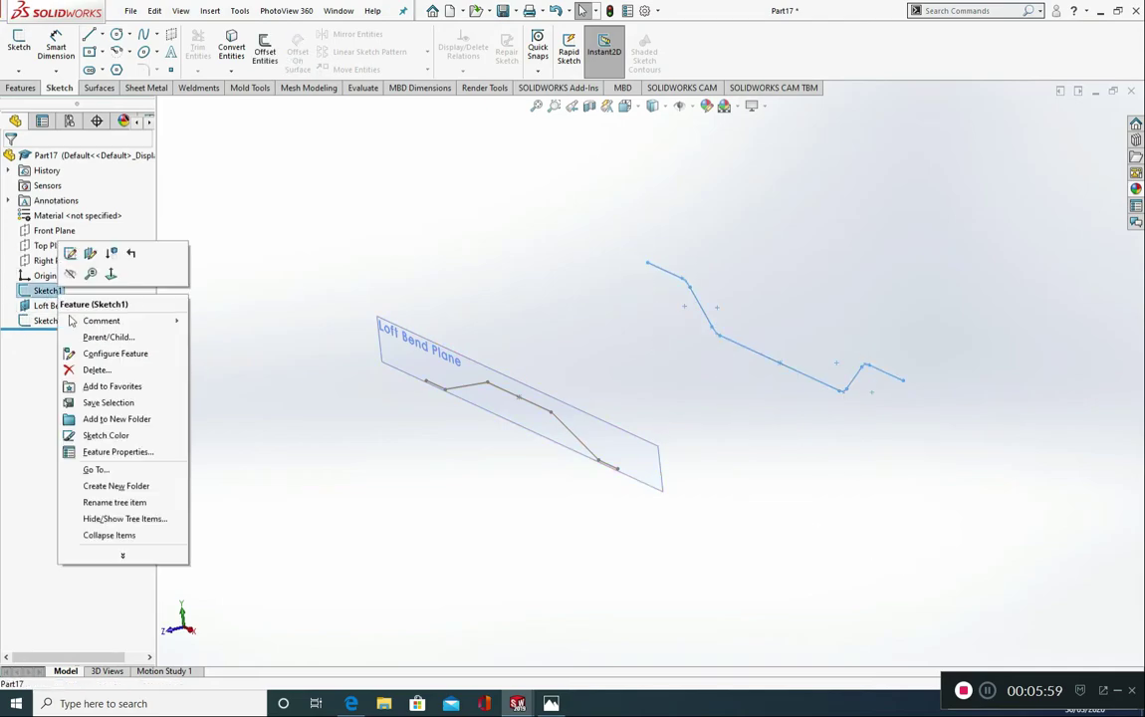
{"action": "left_click", "coordinate": [131, 503]}
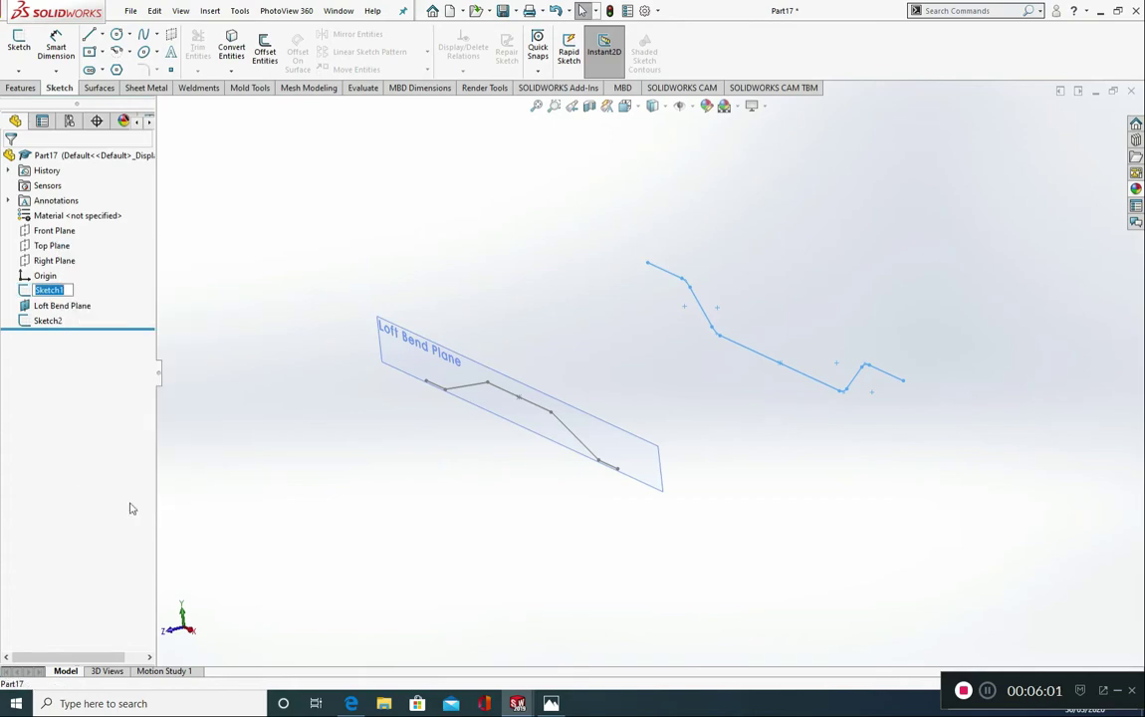
{"action": "type", "text": "Loft Be"}
{"action": "key", "text": "BackSpace"}
{"action": "key", "text": "BackSpace"}
{"action": "type", "text": "nd Sketch 1"}
{"action": "key", "text": "Return"}
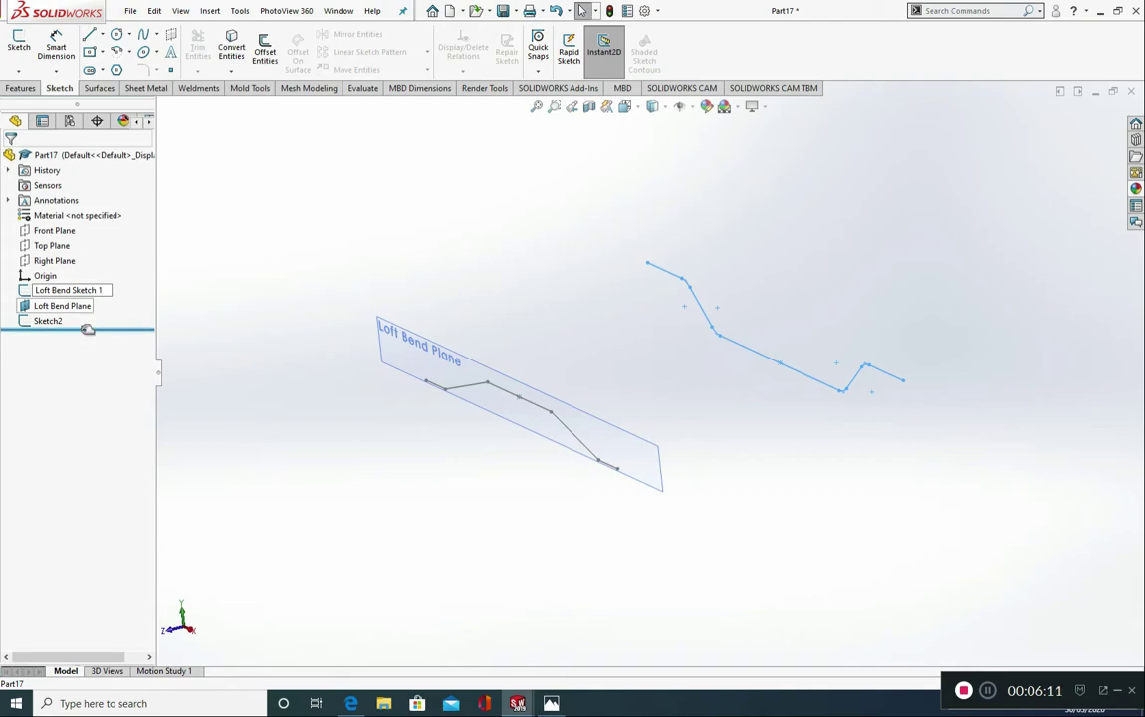
Rename Sketch2 as "Loft Bend Sketch 2".
{"action": "left_click", "coordinate": [40, 321]}
{"action": "right_click", "coordinate": [39, 320]}
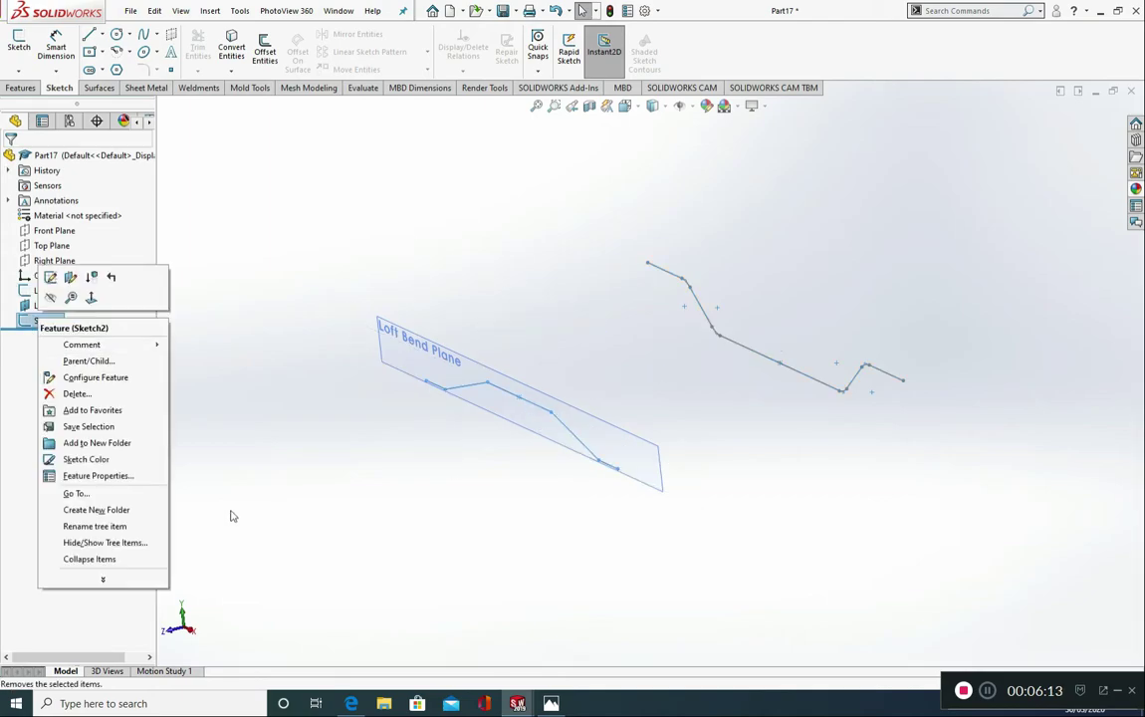
{"action": "left_click", "coordinate": [103, 528]}
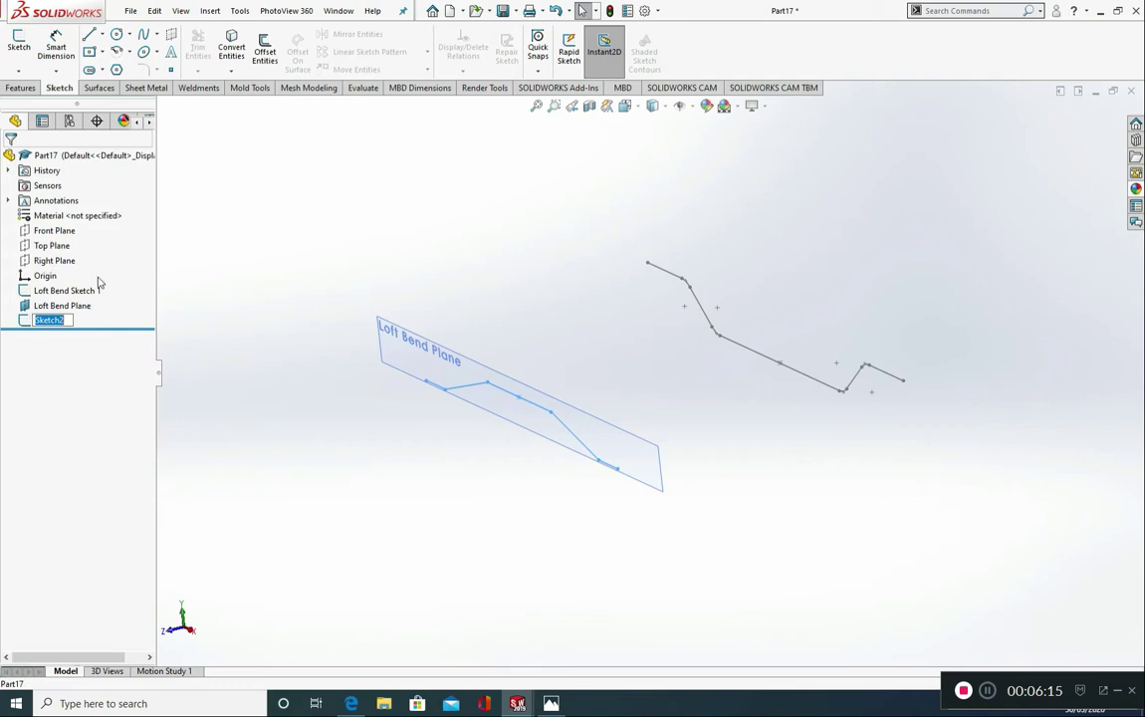
{"action": "type", "text": "Loft S"}
{"action": "type", "text": "end Se"}
{"action": "key", "text": "BackSpace"}
{"action": "type", "text": "ketch 2"}
{"action": "left_click", "coordinate": [235, 300]}
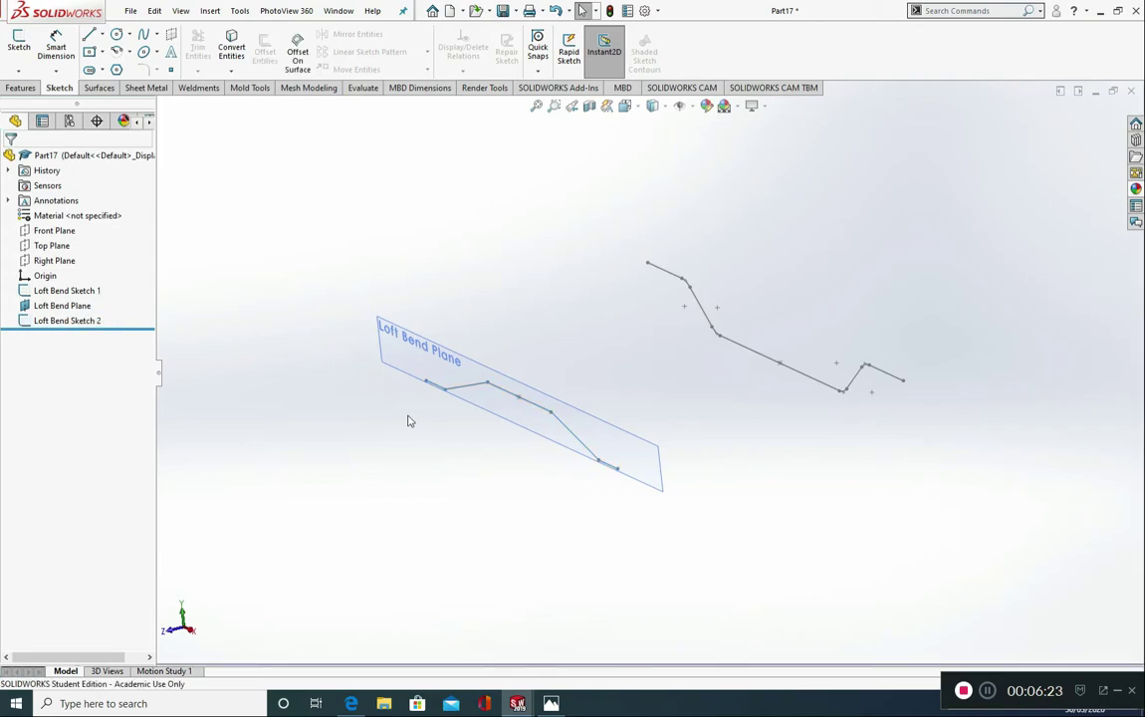
Hide the Loft Bend Plane so only the two profile sketches remain displayed.
{"action": "right_click", "coordinate": [47, 311]}
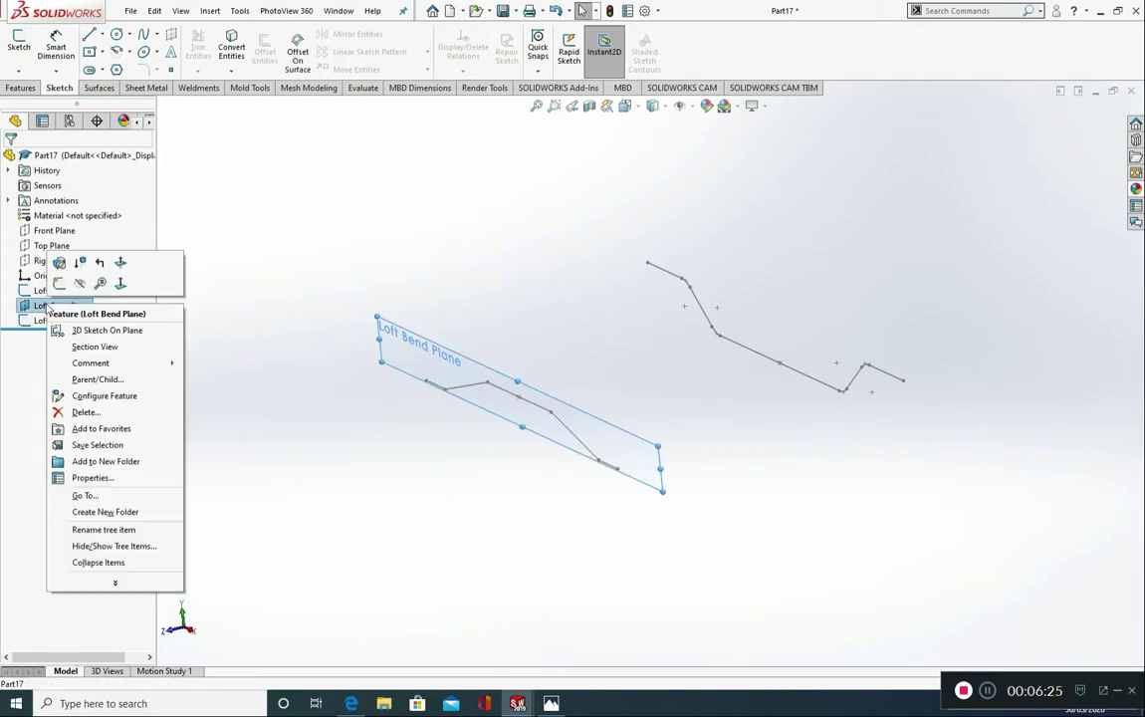
{"action": "left_click", "coordinate": [77, 285]}
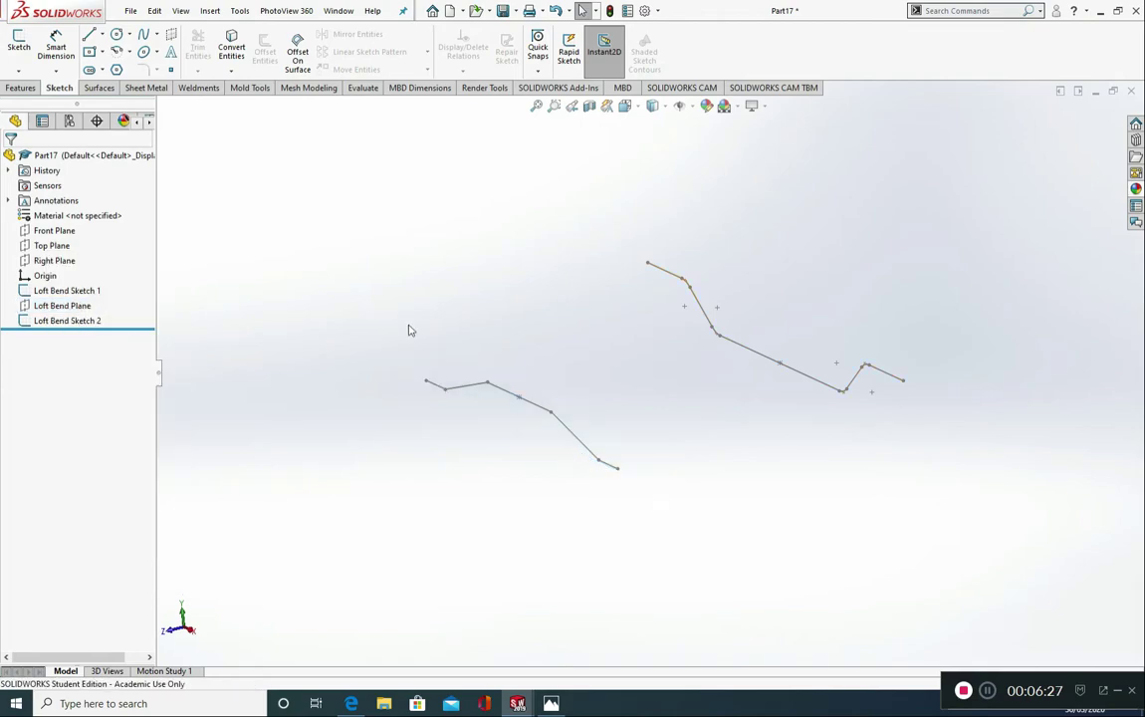
Start a sheet metal Lofted Bend and set its thickness to 1.5 mm.
{"action": "right_click", "coordinate": [213, 92]}
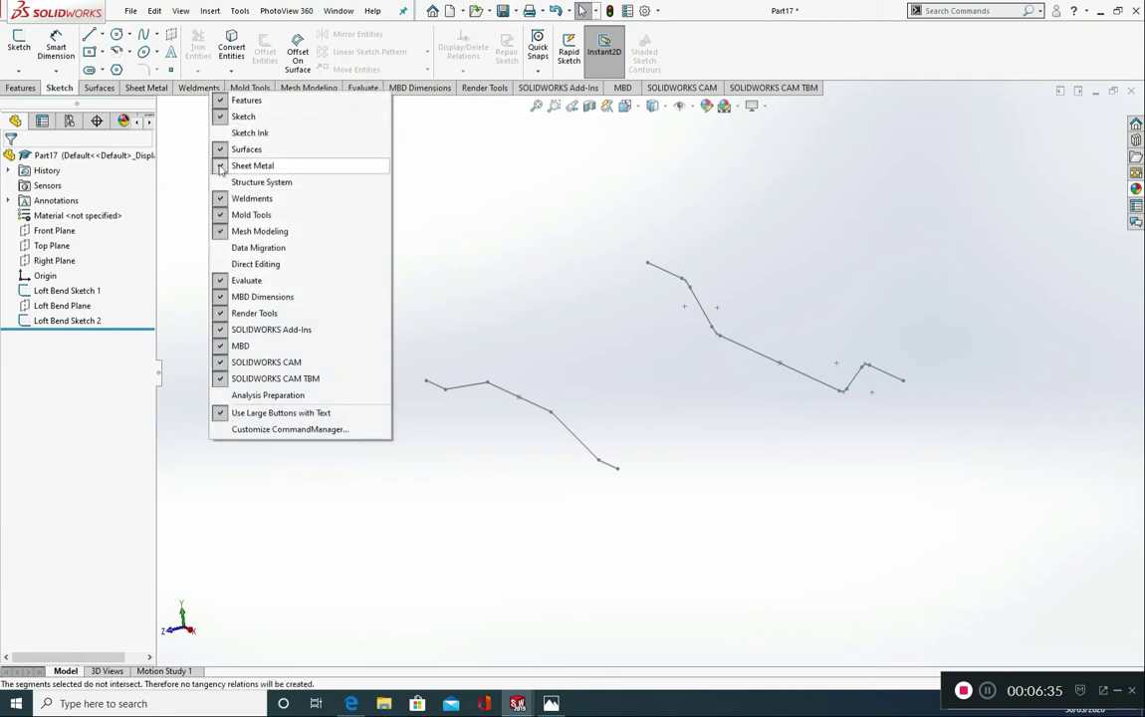
{"action": "left_click", "coordinate": [135, 89]}
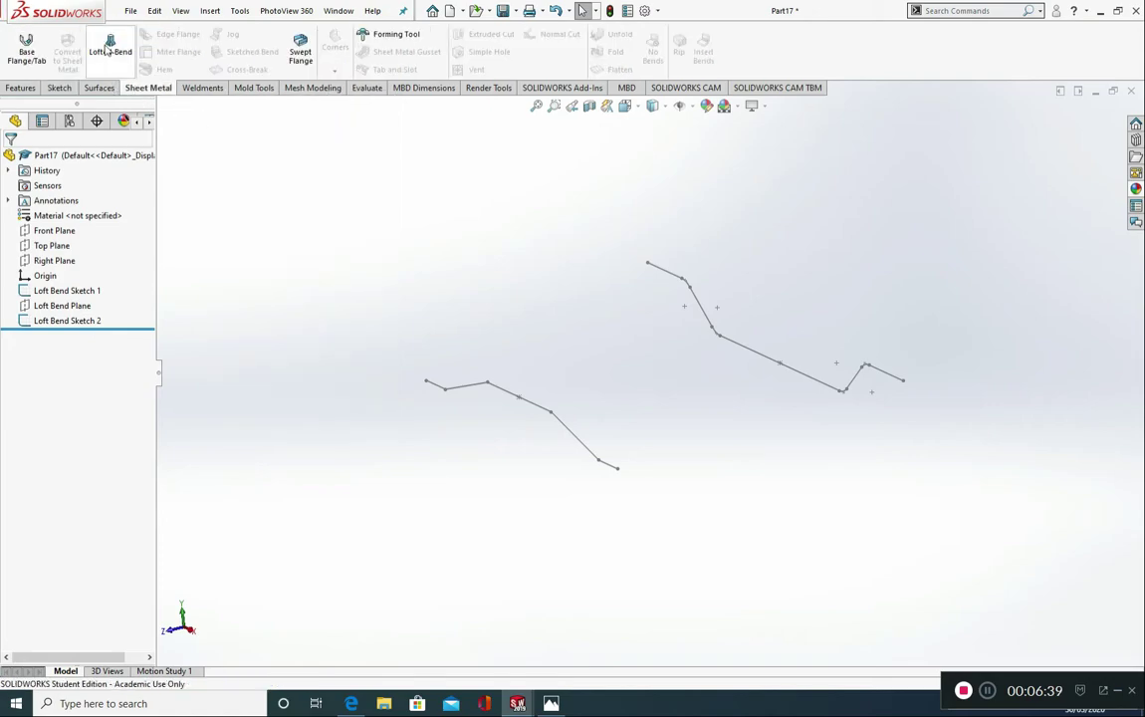
{"action": "left_click", "coordinate": [110, 48]}
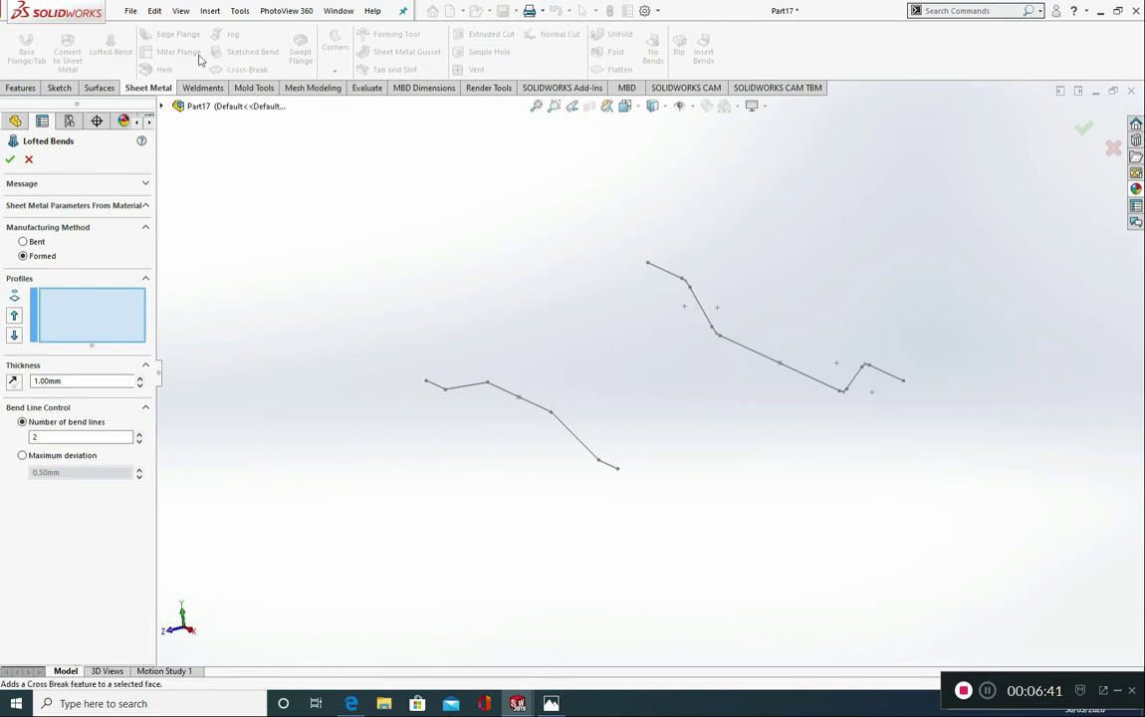
{"action": "left_click_drag", "start_coordinate": [88, 379], "coordinate": [5, 388]}
{"action": "left_click", "coordinate": [87, 383]}
{"action": "left_click_drag", "start_coordinate": [102, 384], "coordinate": [8, 388]}
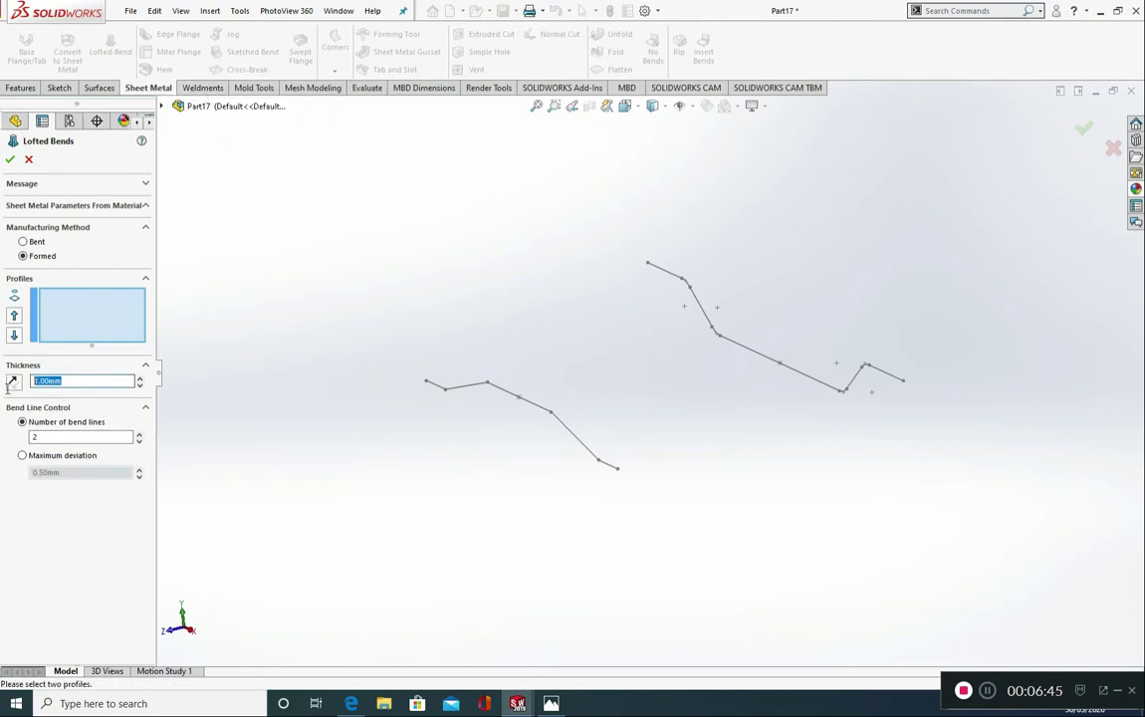
{"action": "left_click_drag", "start_coordinate": [95, 384], "coordinate": [1, 388]}
{"action": "type", "text": "1.5"}
{"action": "key", "text": "Return"}
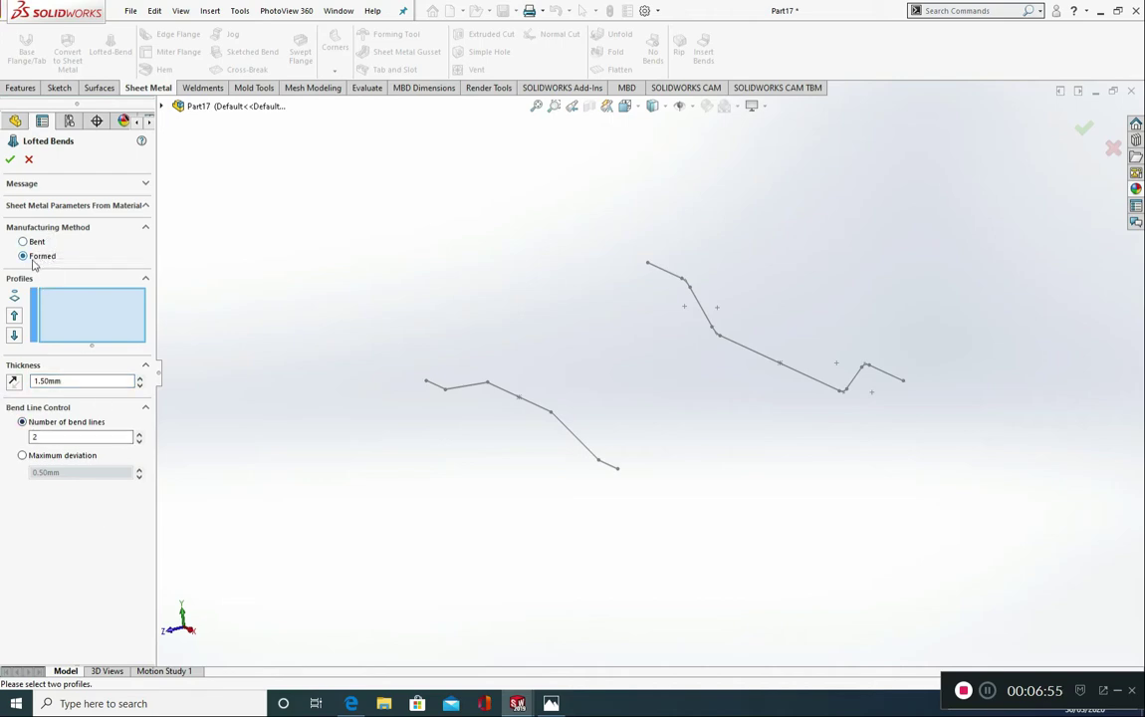
Try to create the lofted bend with the Formed method from Loft Bend Sketch 1 and Loft Bend Sketch 2.
{"action": "left_click", "coordinate": [35, 244]}
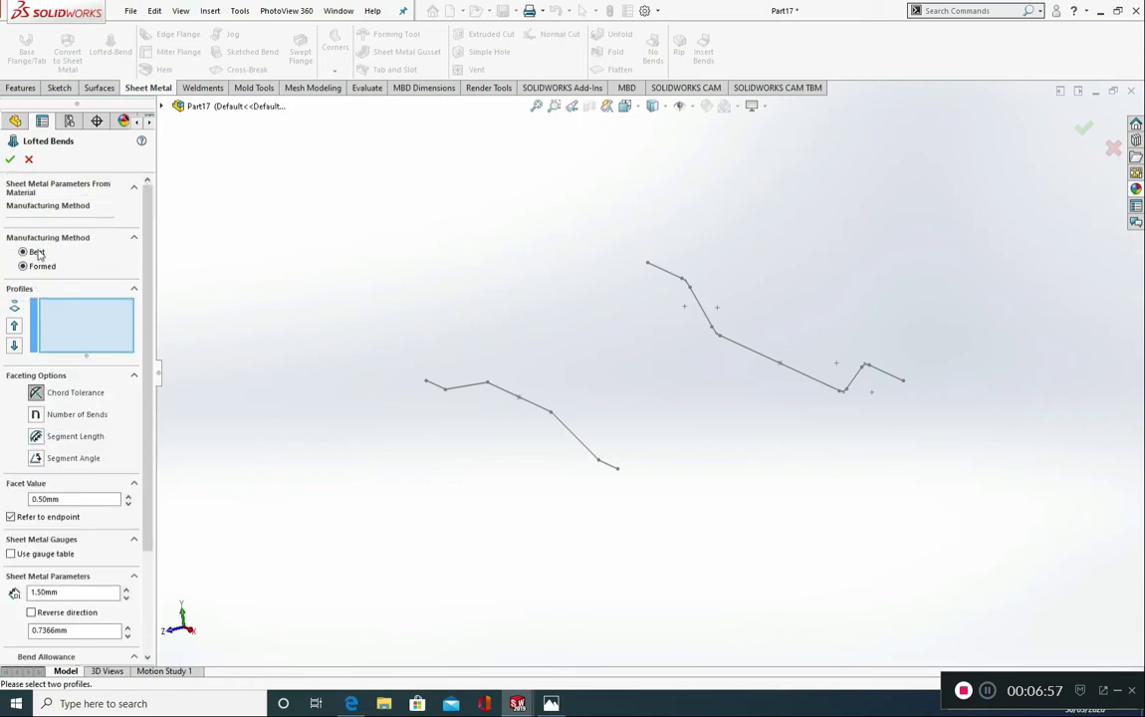
{"action": "left_click", "coordinate": [40, 267]}
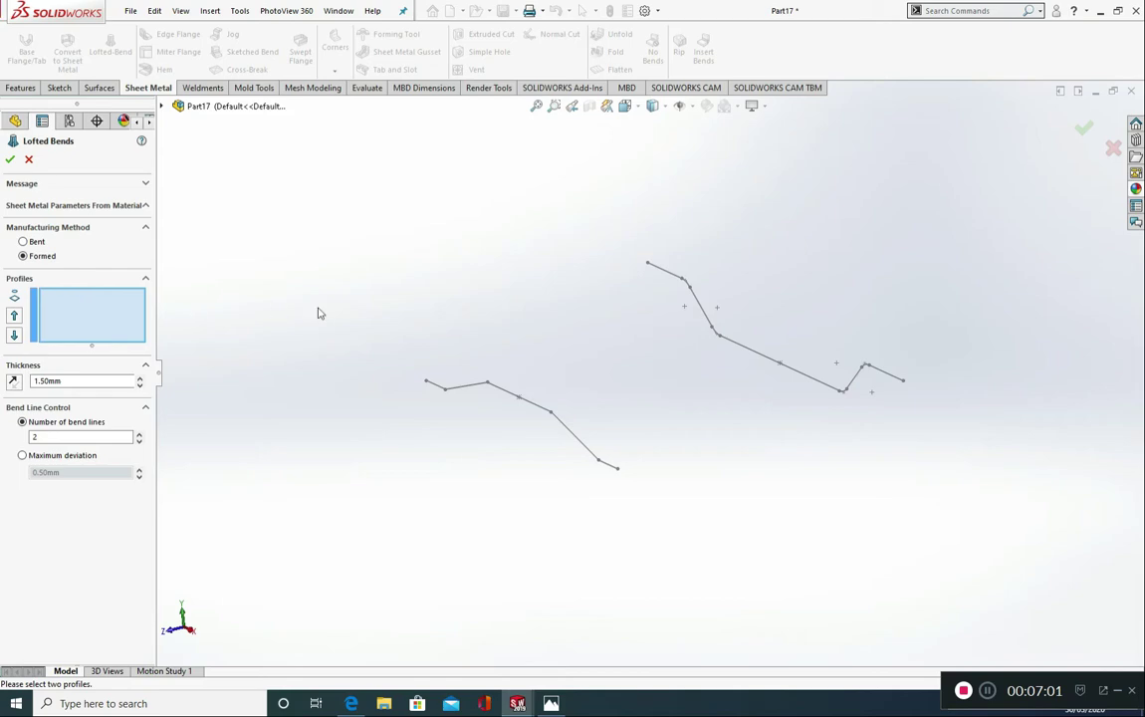
{"action": "left_click", "coordinate": [647, 267]}
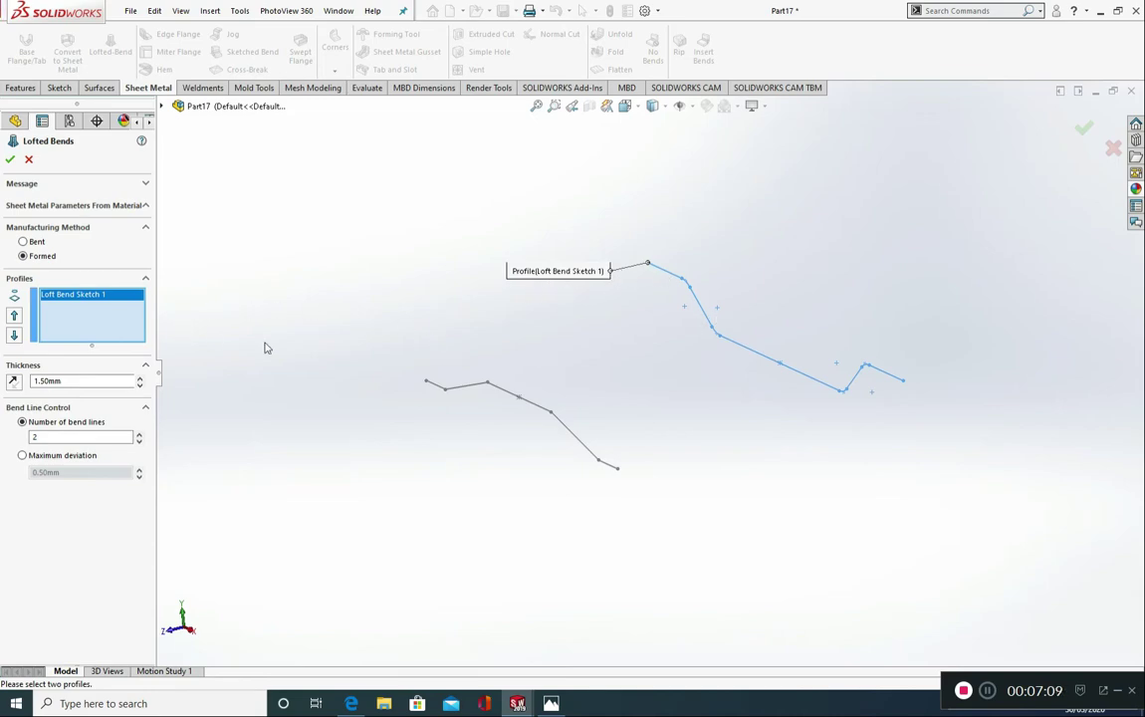
{"action": "left_click", "coordinate": [427, 383]}
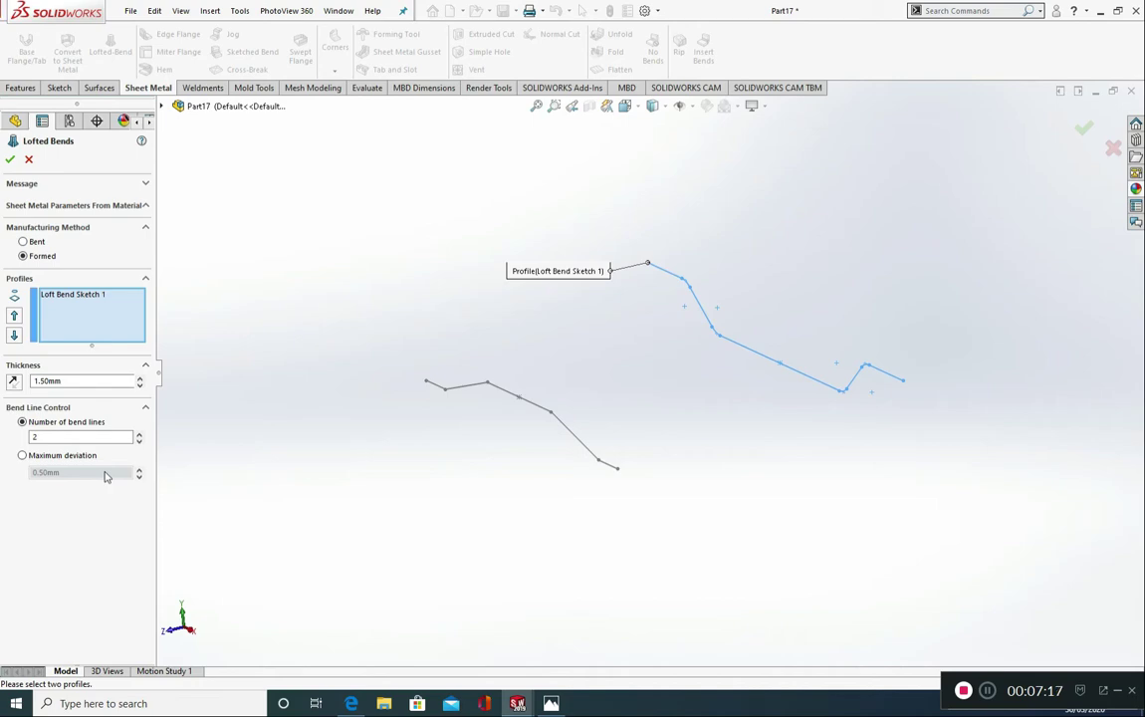
{"action": "left_click", "coordinate": [9, 160]}
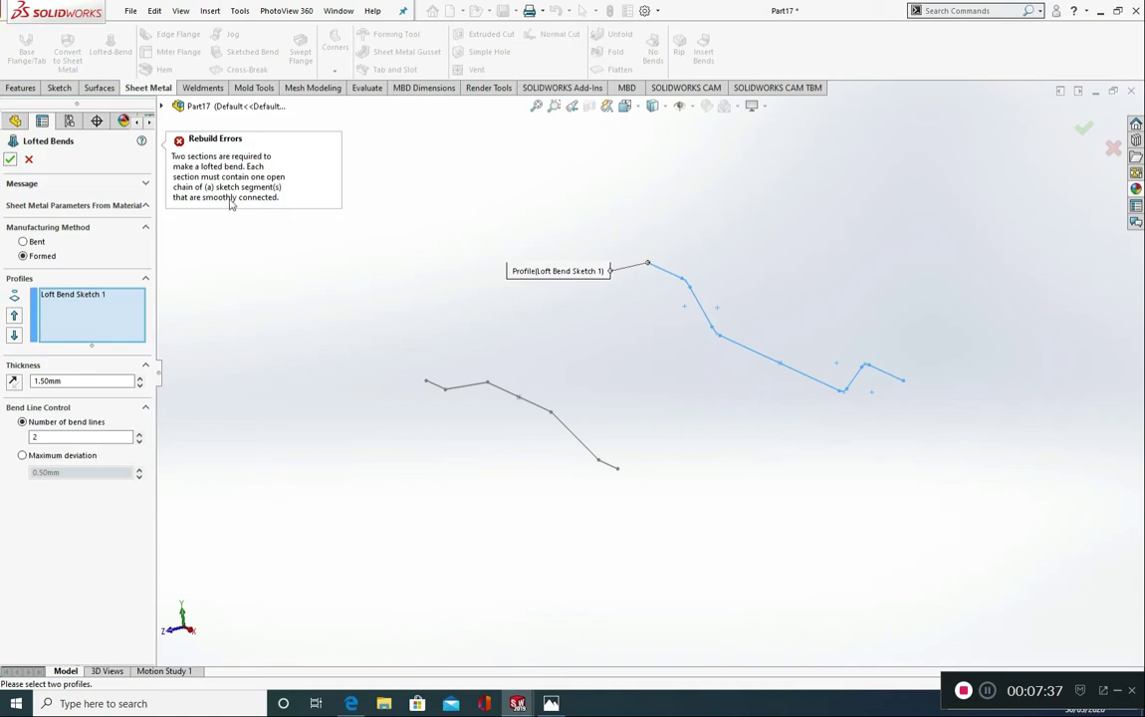
{"action": "left_click", "coordinate": [29, 160]}
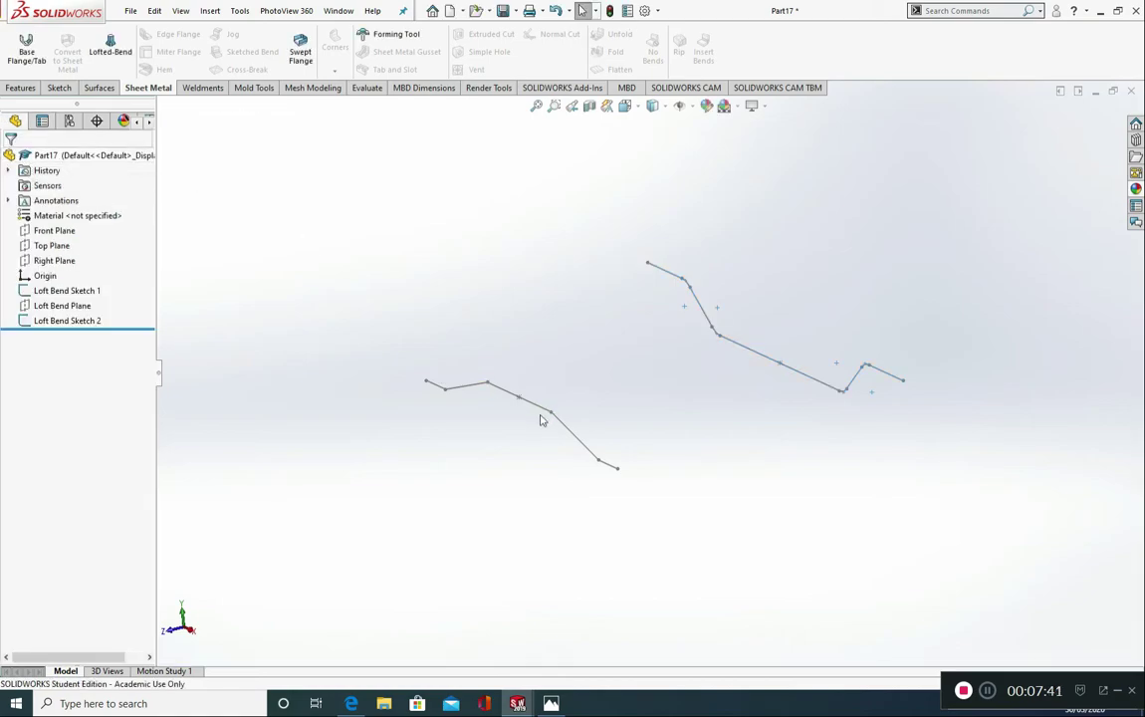
Open Loft Bend Sketch 2 for editing in a view normal to its plane.
{"action": "middle_click_drag", "start_coordinate": [785, 391], "coordinate": [770, 386]}
{"action": "middle_click_drag", "start_coordinate": [766, 359], "coordinate": [785, 373]}
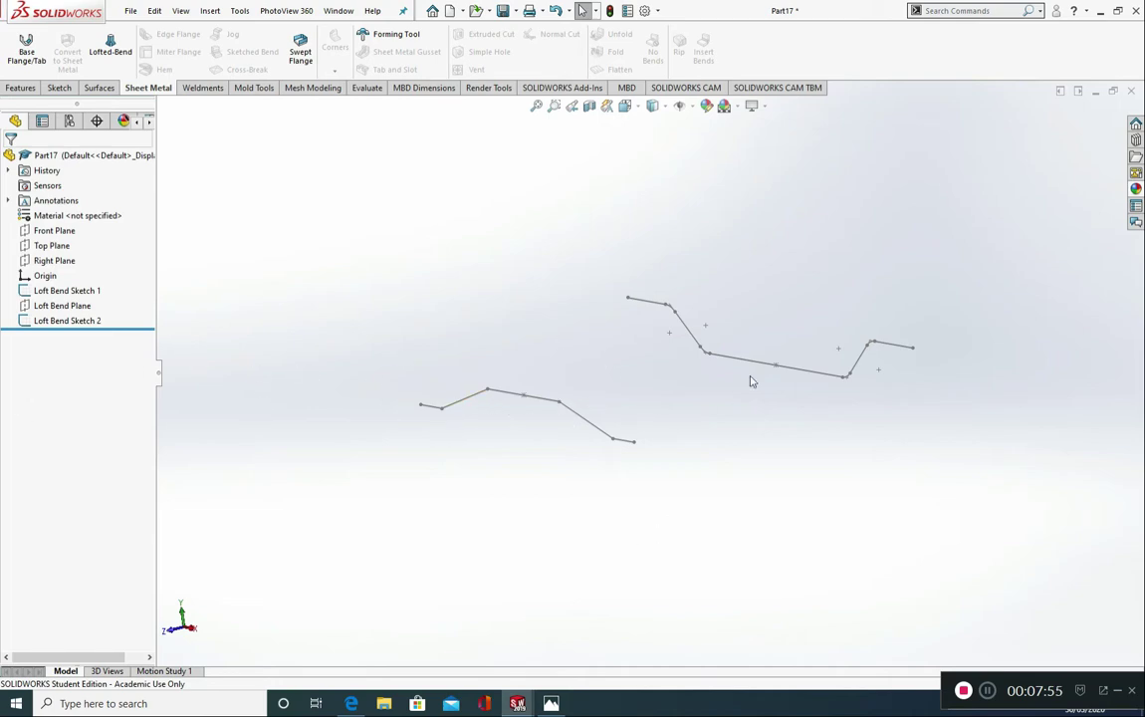
{"action": "left_click", "coordinate": [76, 329]}
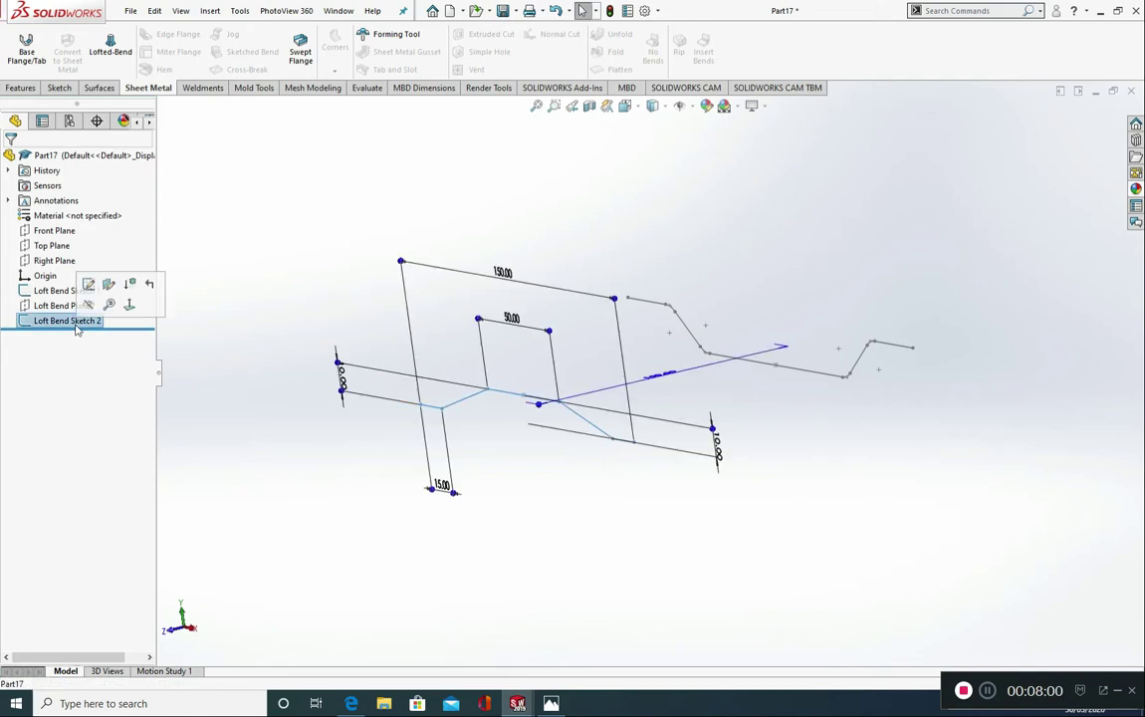
{"action": "left_click", "coordinate": [129, 304]}
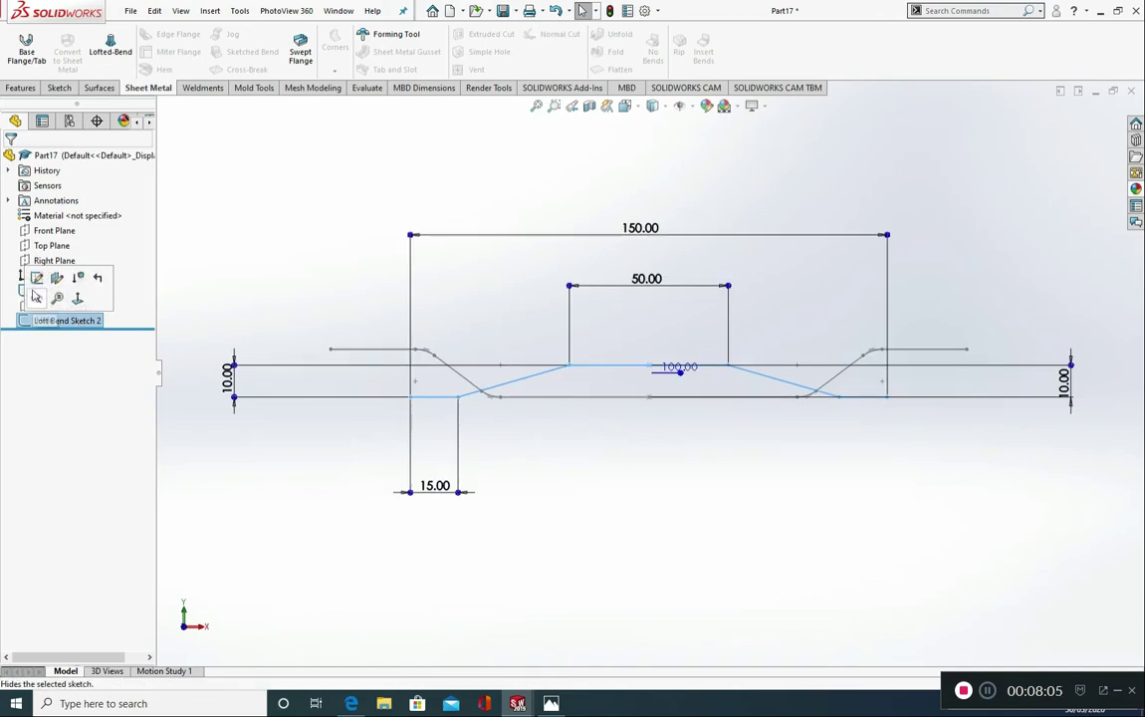
{"action": "left_click", "coordinate": [31, 283]}
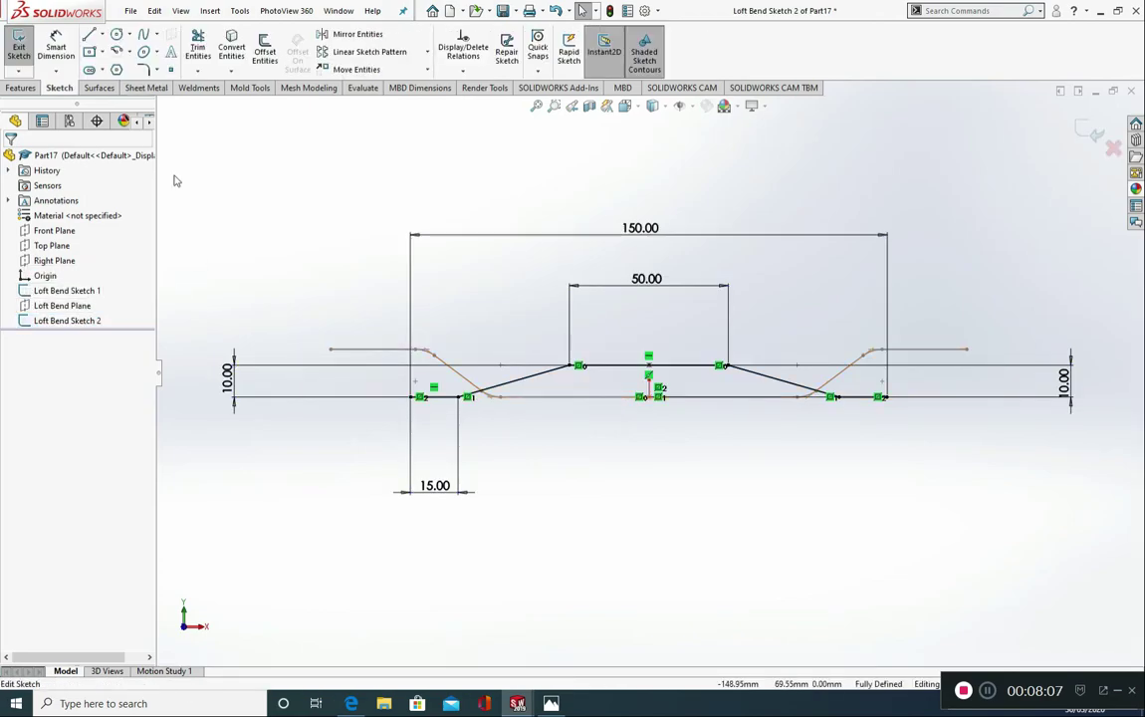
Select the lower-left and upper-left corners of the profile for 10 mm sketch fillets, accepting removal of the conflicting relation.
{"action": "left_click", "coordinate": [143, 70]}
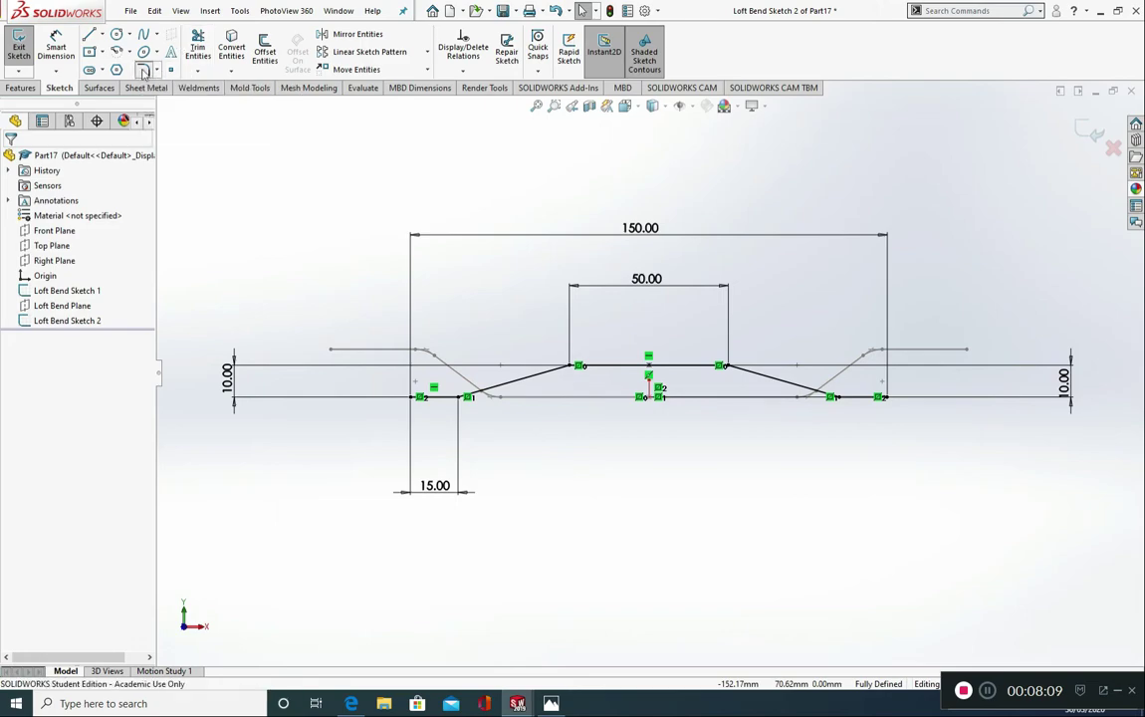
{"action": "scroll", "coordinate": [473, 444], "scroll_direction": "down", "scroll_amount": 3}
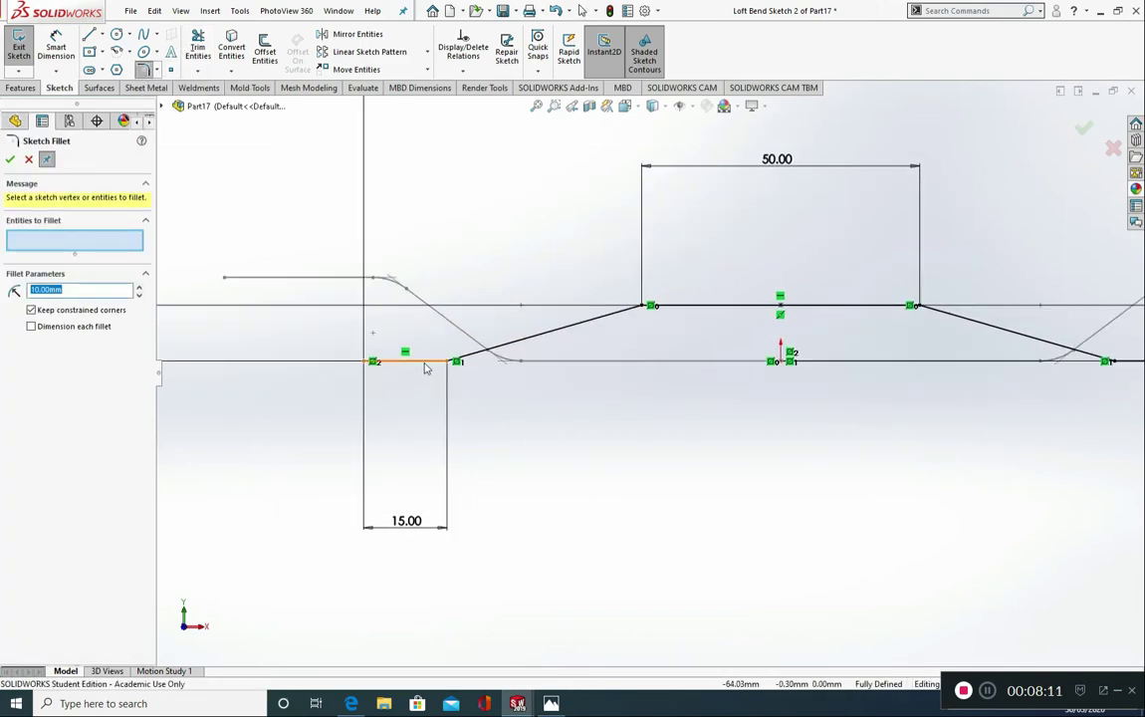
{"action": "left_click", "coordinate": [460, 361]}
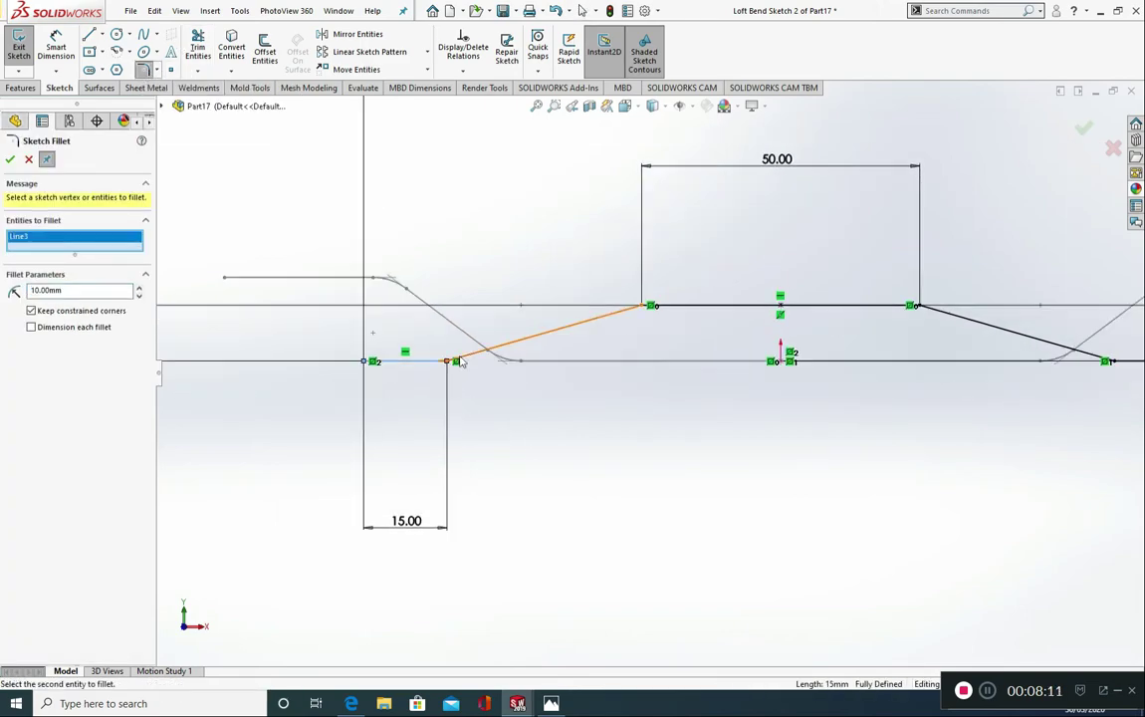
{"action": "left_click", "coordinate": [635, 310]}
{"action": "left_click", "coordinate": [698, 306]}
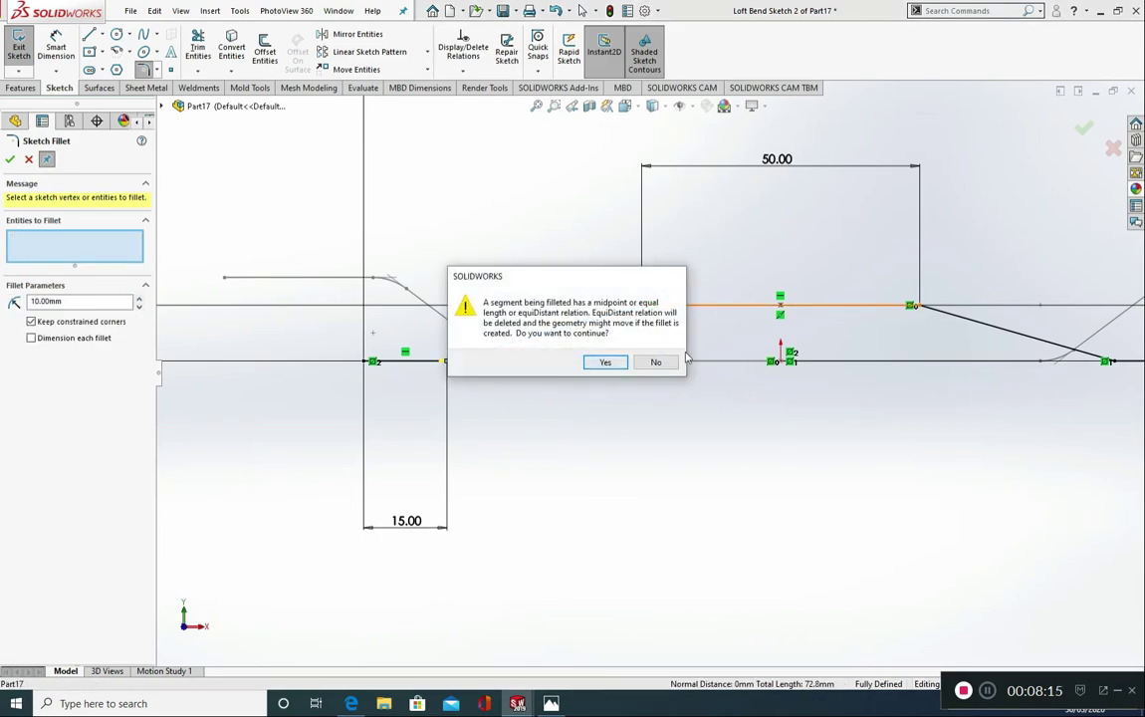
{"action": "left_click", "coordinate": [600, 360]}
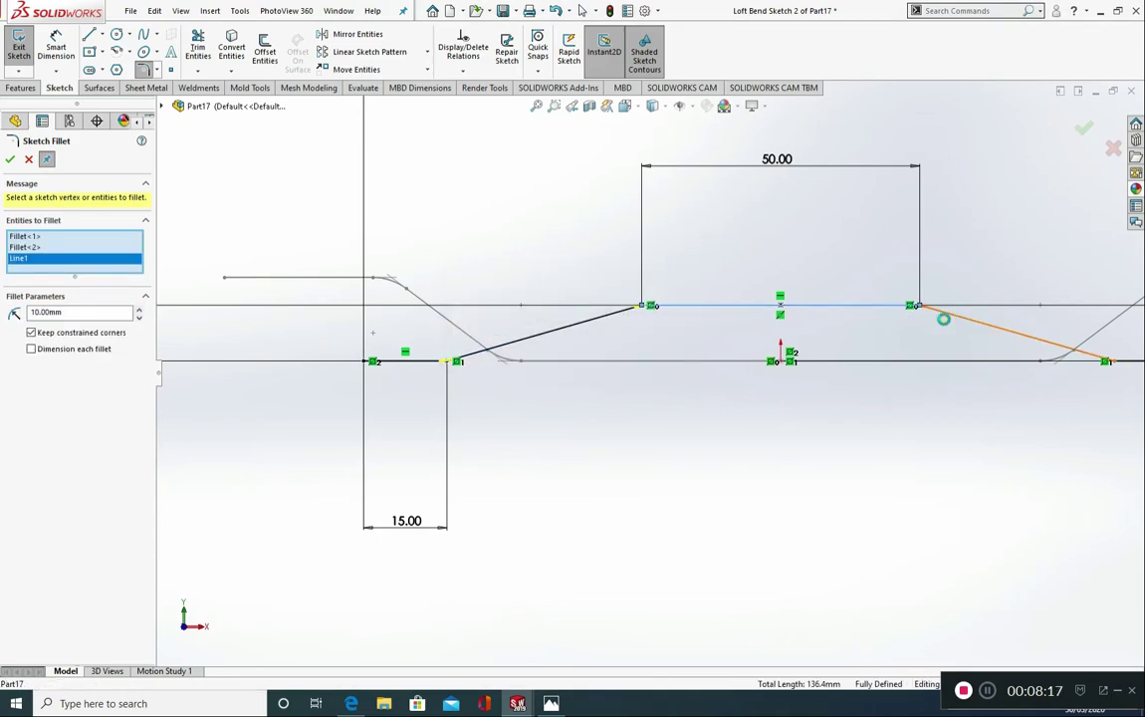
Add the profile's upper-right and lower-right corners, apply the 10 mm fillets to all four corners and finish the sketch.
{"action": "left_click", "coordinate": [946, 314]}
{"action": "left_click", "coordinate": [606, 362]}
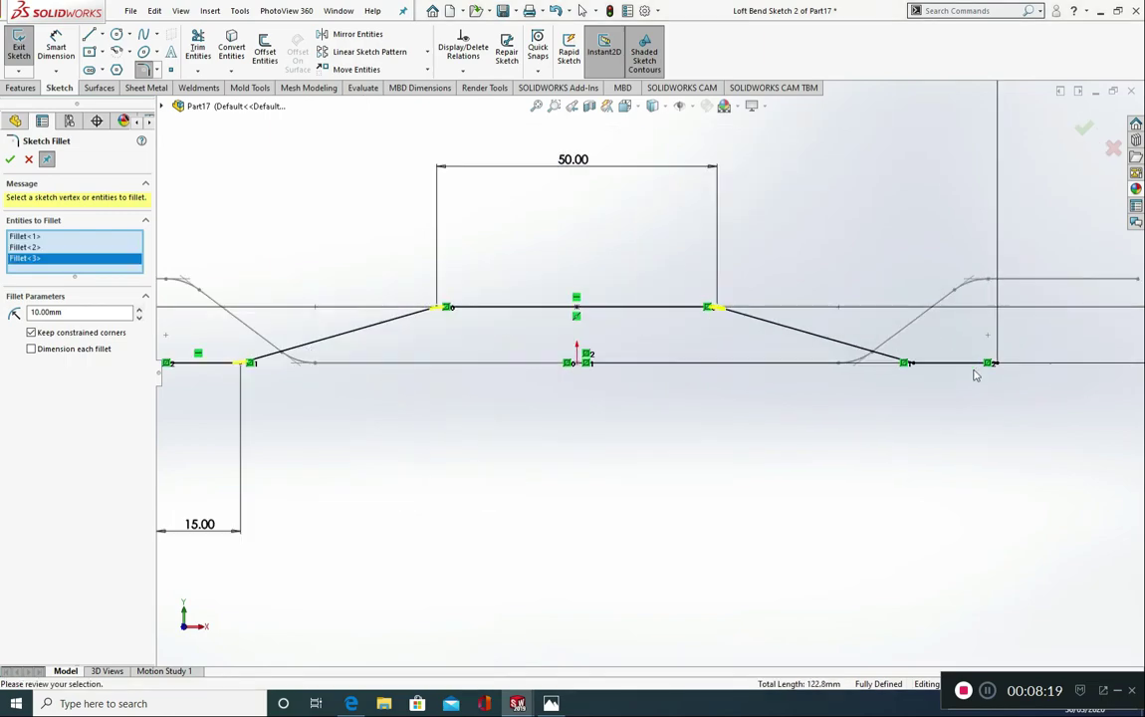
{"action": "left_click", "coordinate": [907, 360]}
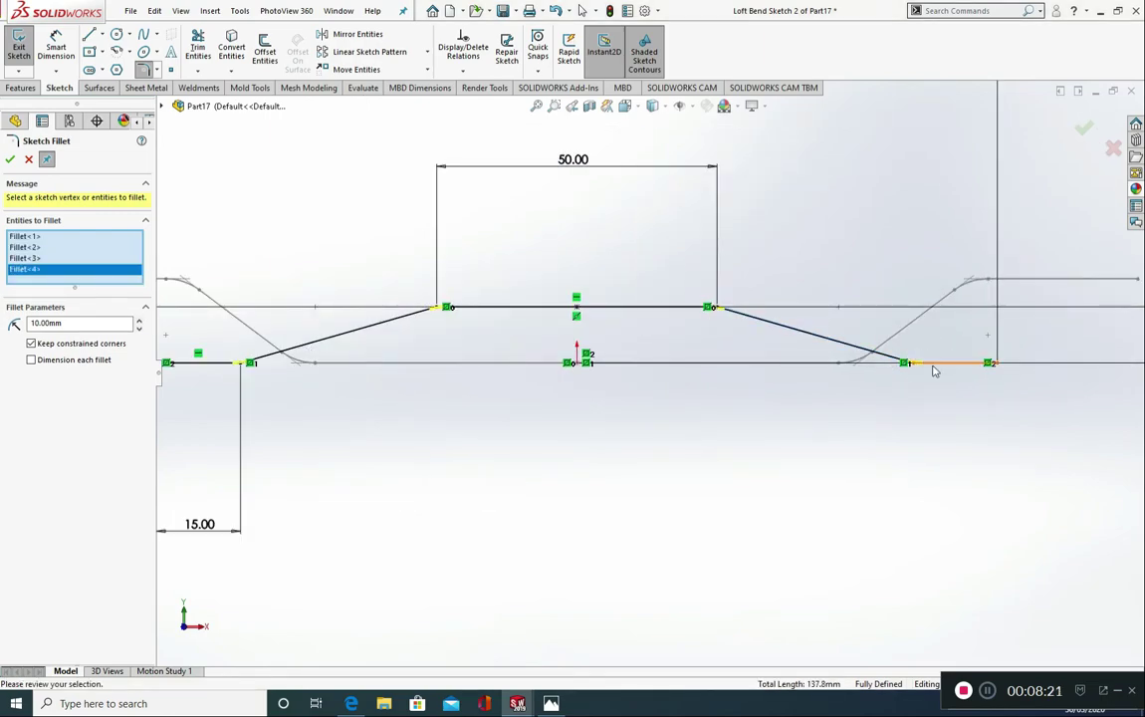
{"action": "left_click", "coordinate": [10, 159]}
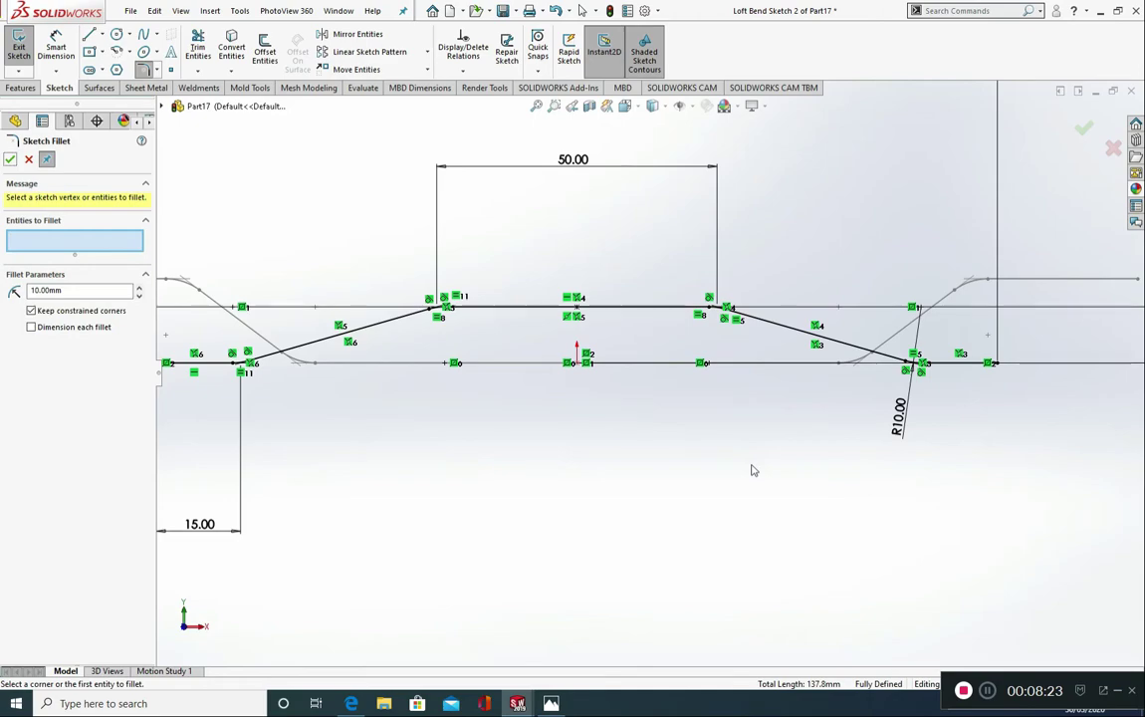
{"action": "key", "text": "f"}
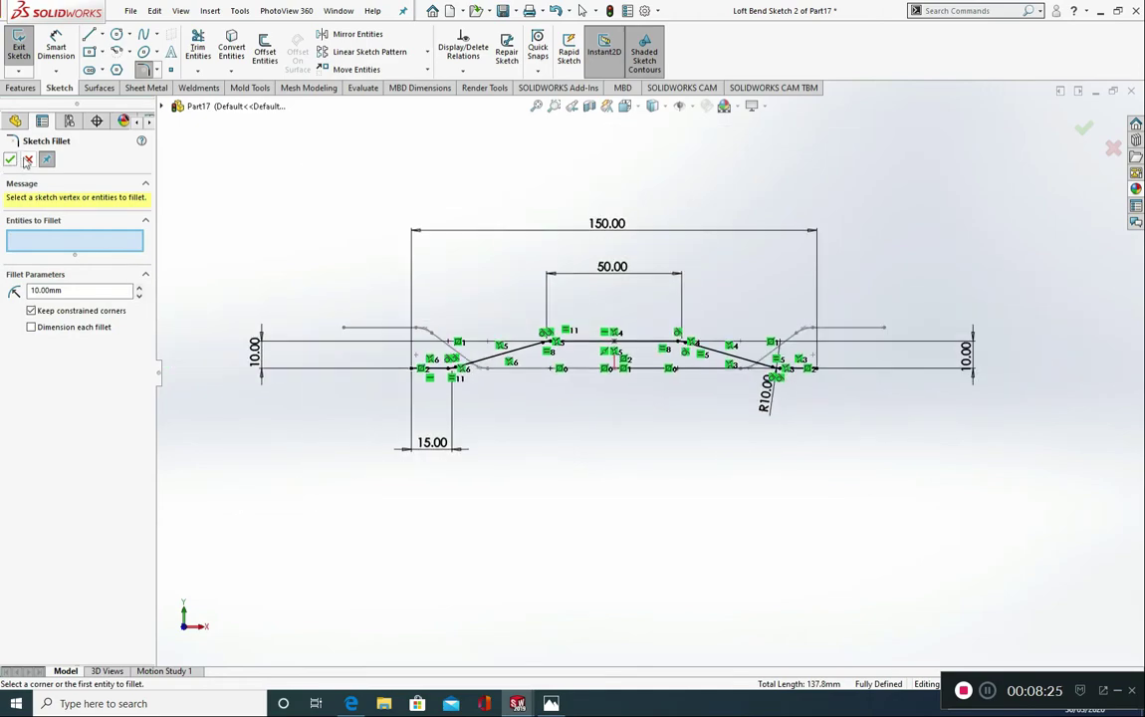
{"action": "left_click", "coordinate": [28, 161]}
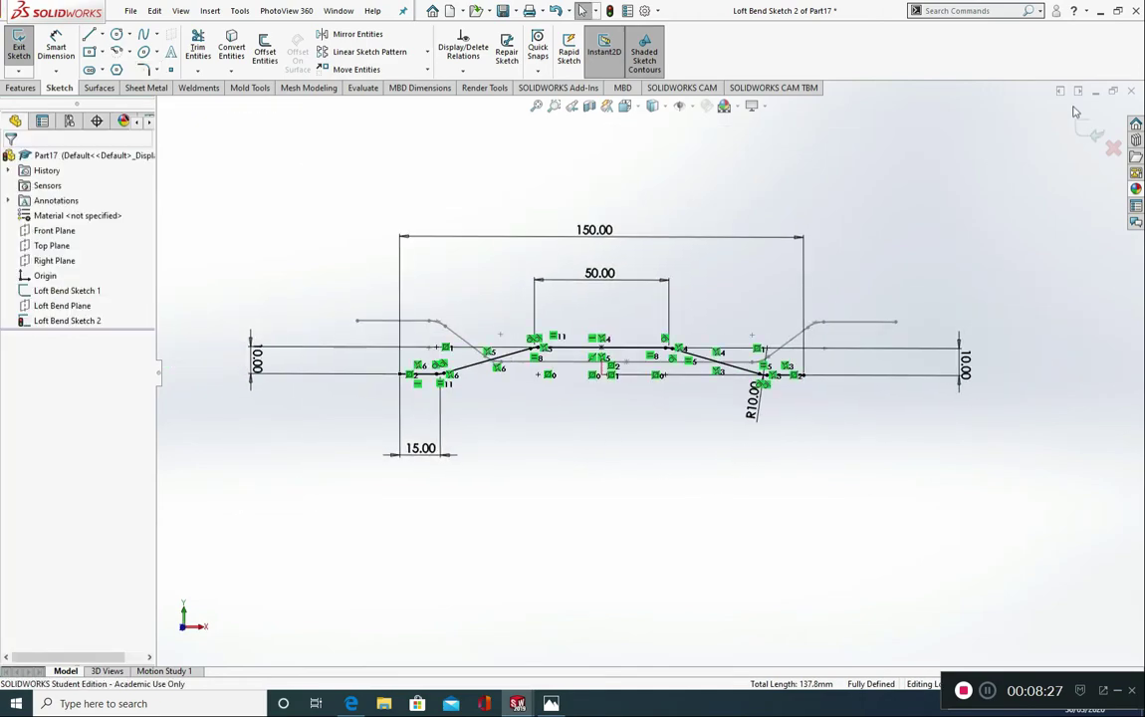
{"action": "left_click", "coordinate": [1091, 130]}
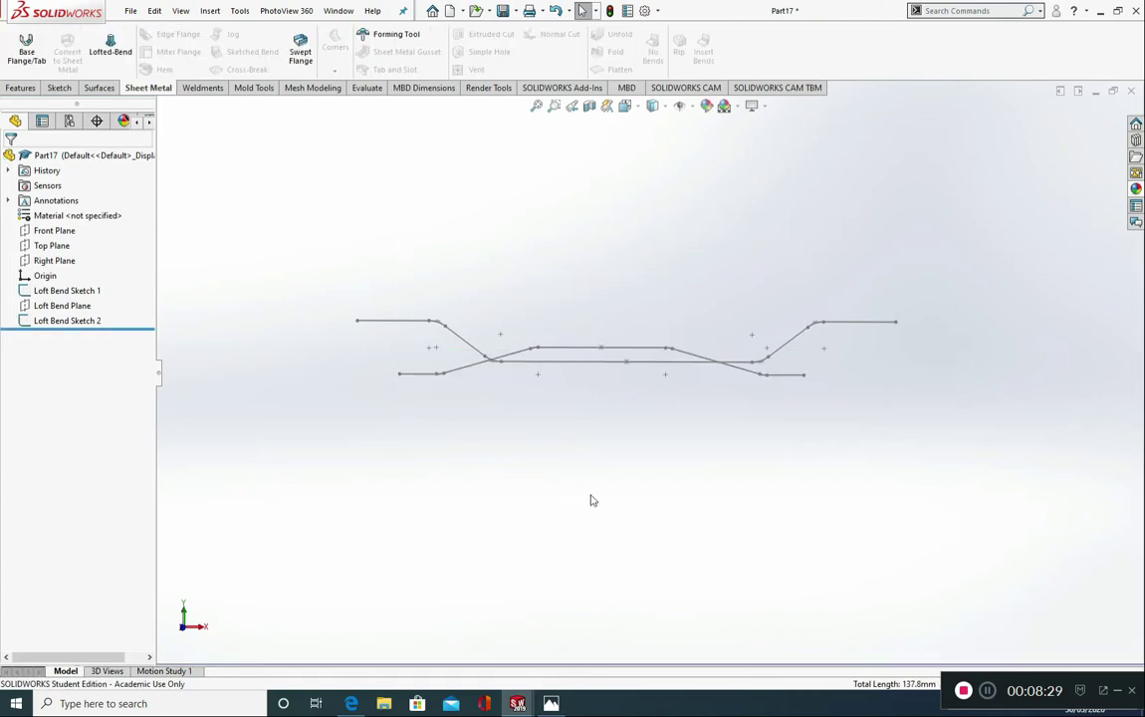
Create a 1.5 mm thick formed lofted bend between Loft Bend Sketch 2 and Loft Bend Sketch 1.
{"action": "mouse_move", "coordinate": [591, 500]}
{"action": "middle_mouse_down"}
{"action": "mouse_move", "coordinate": [681, 450]}
{"action": "mouse_move", "coordinate": [634, 473]}
{"action": "mouse_move", "coordinate": [629, 490]}
{"action": "middle_mouse_up"}
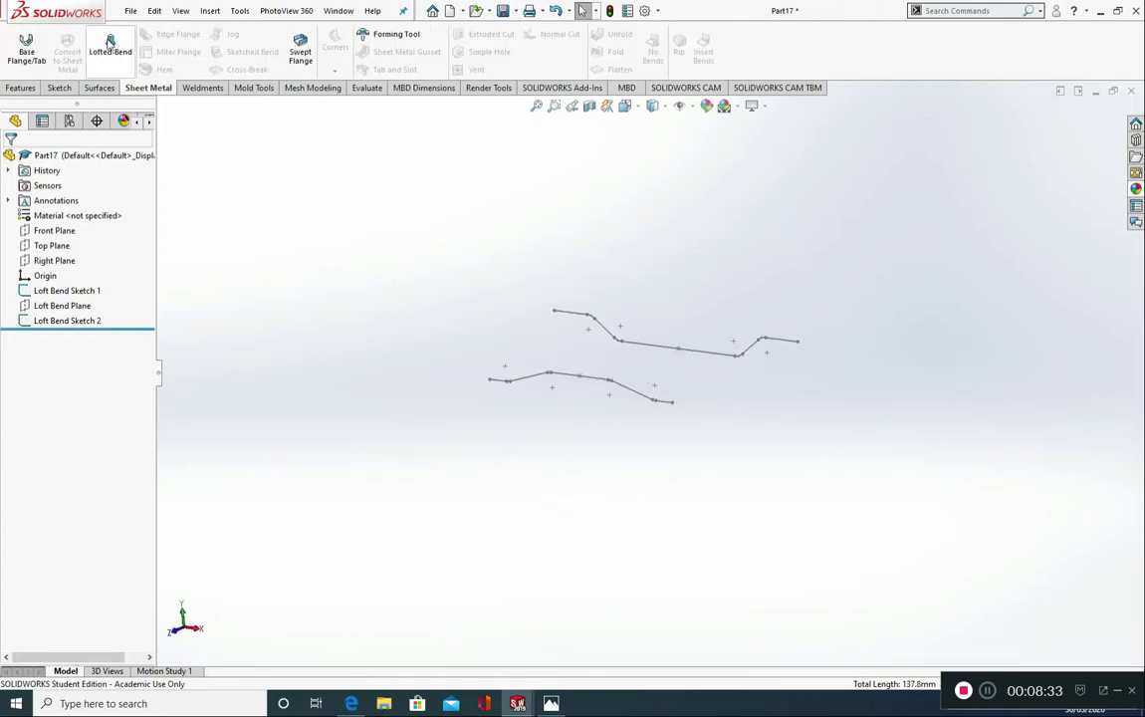
{"action": "left_click", "coordinate": [111, 48]}
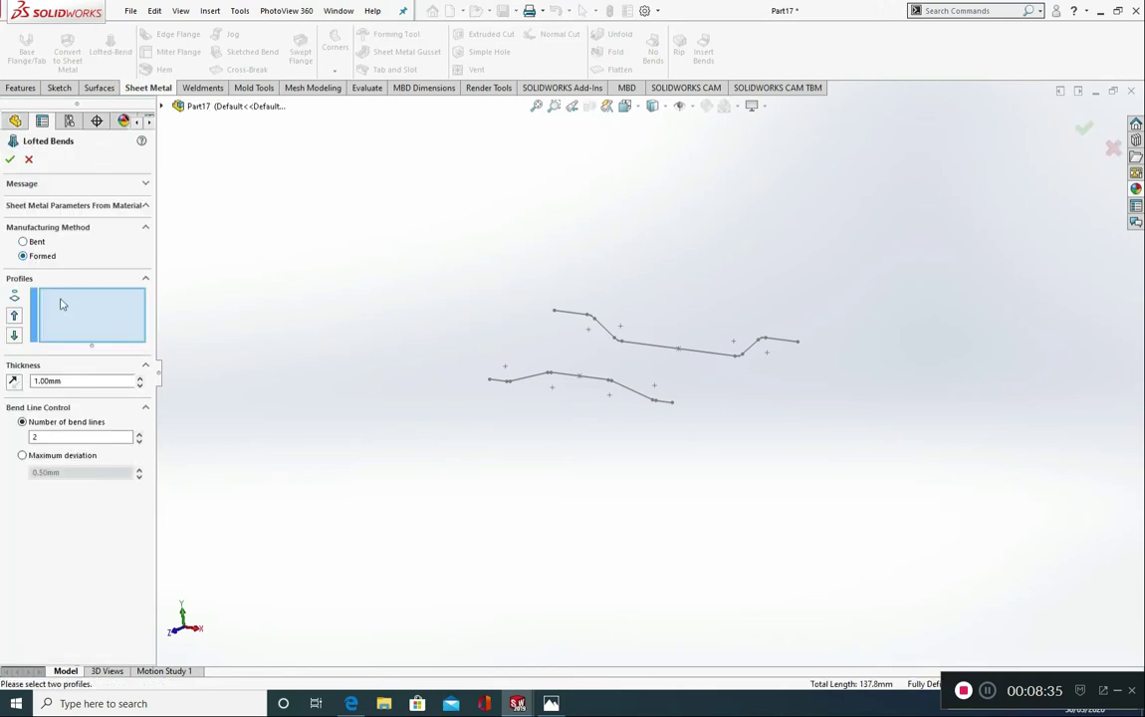
{"action": "left_click", "coordinate": [489, 383]}
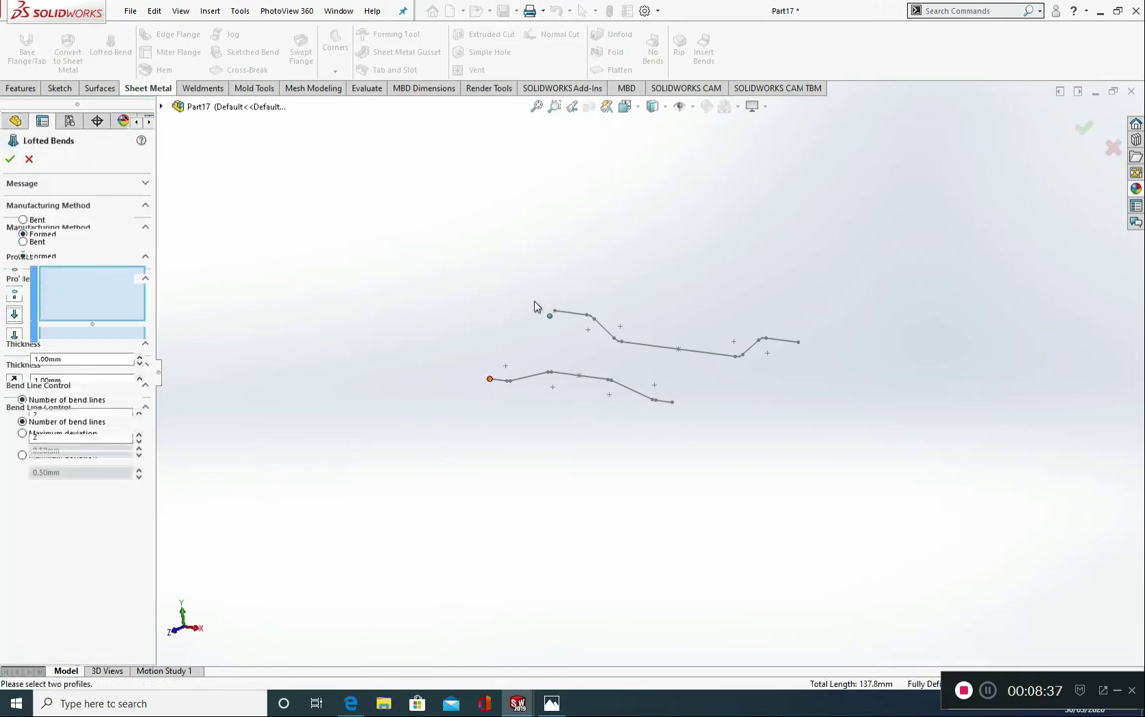
{"action": "left_click", "coordinate": [560, 316]}
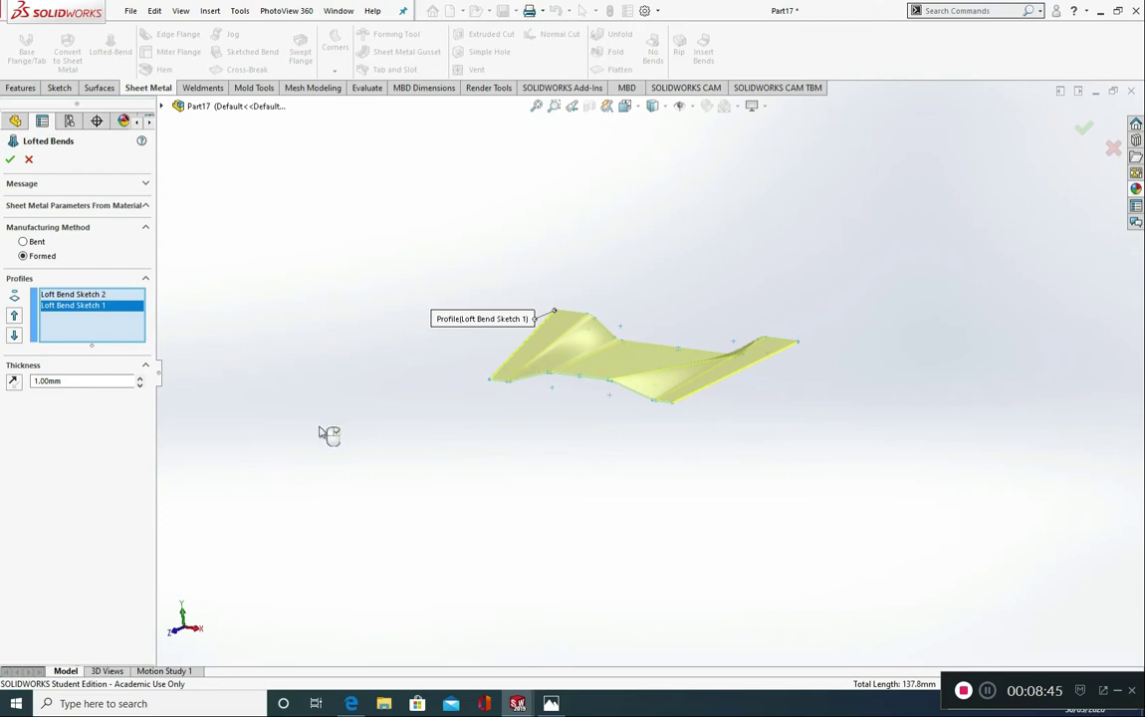
{"action": "double_click", "coordinate": [80, 381]}
{"action": "type", "text": "1.5"}
{"action": "key", "text": "Return"}
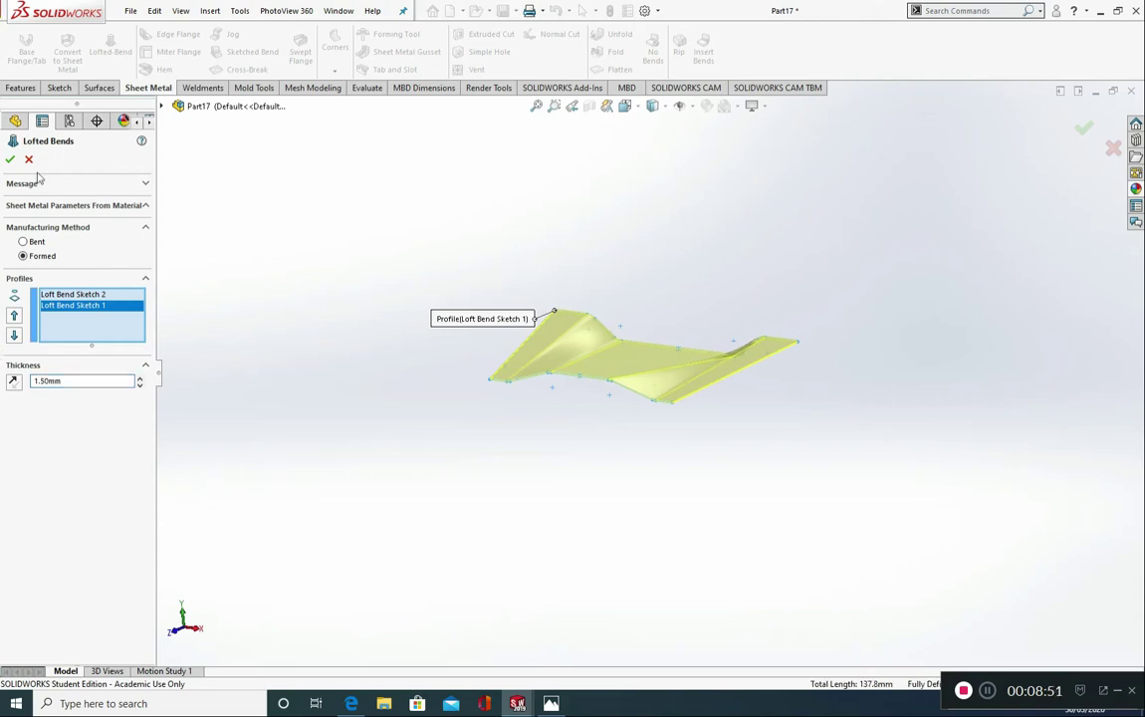
{"action": "left_click", "coordinate": [10, 159]}
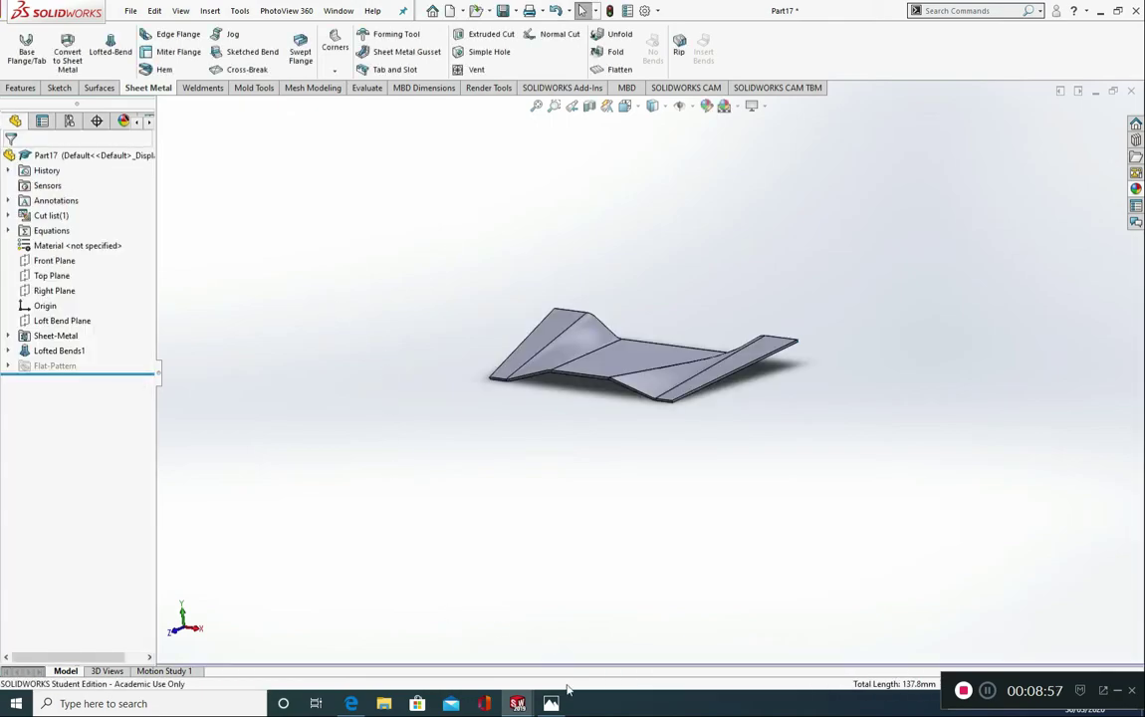
Check Sheet Metal 015.JPG in Photos and, back in SOLIDWORKS, sketch a vertical centerline on the middle flat face from the origin to the opposite edge's midpoint.
{"action": "key", "text": "alt+Tab"}
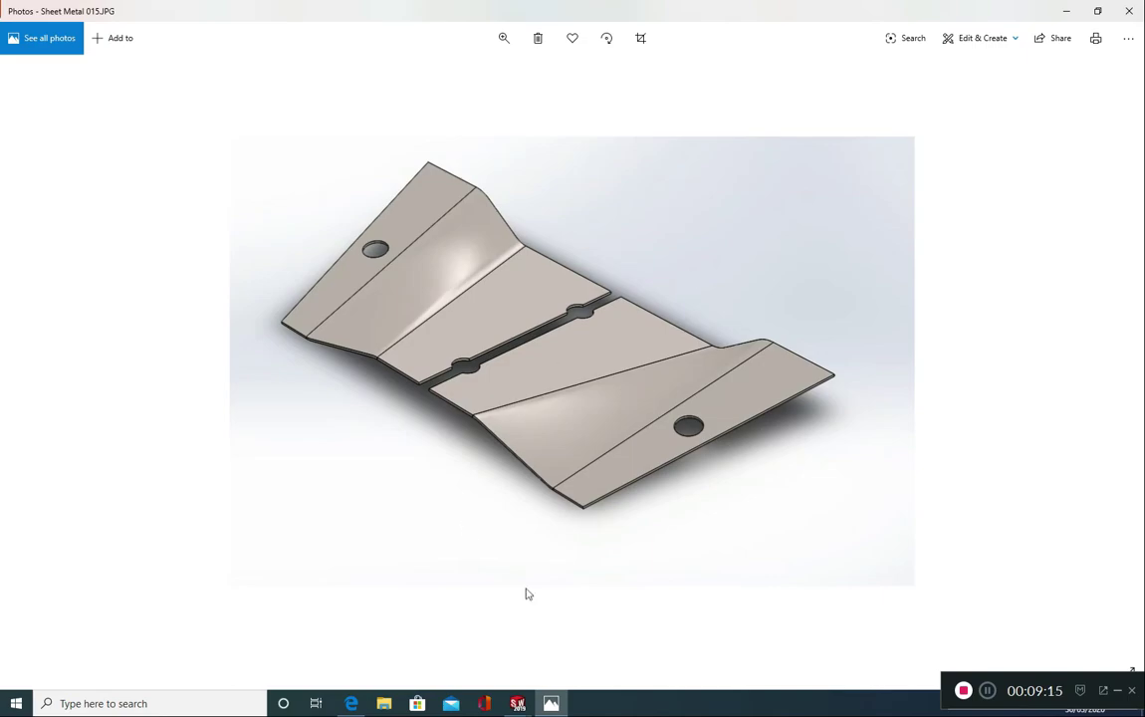
{"action": "left_click", "coordinate": [519, 701]}
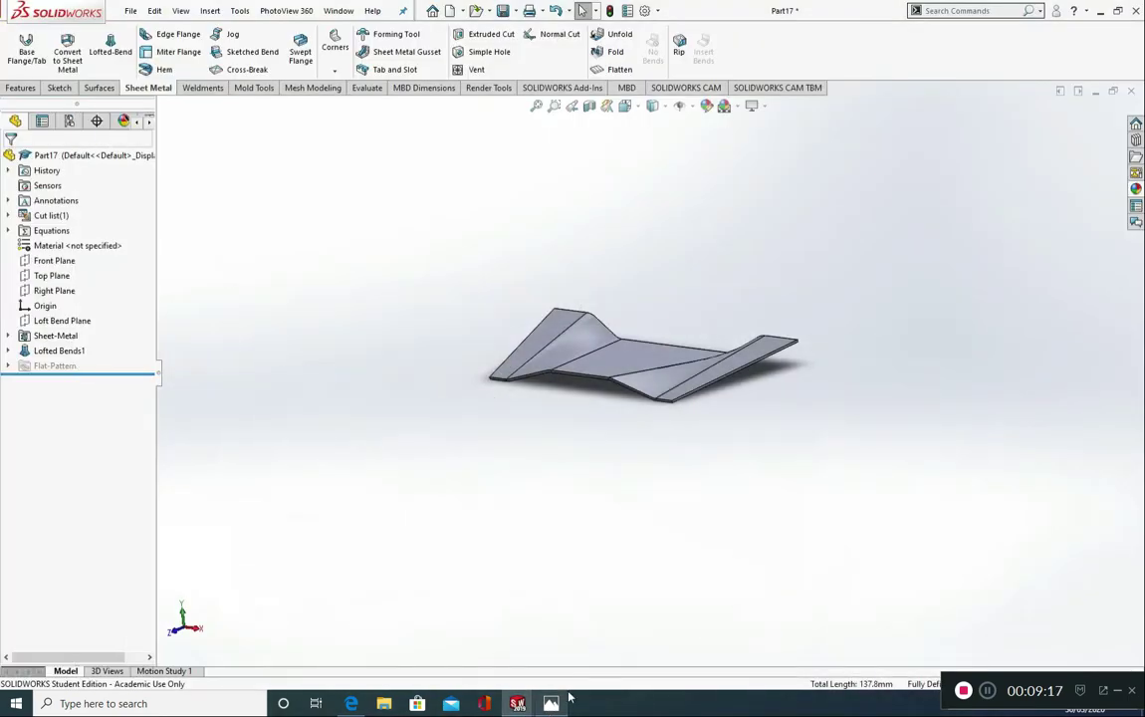
{"action": "left_click", "coordinate": [572, 321]}
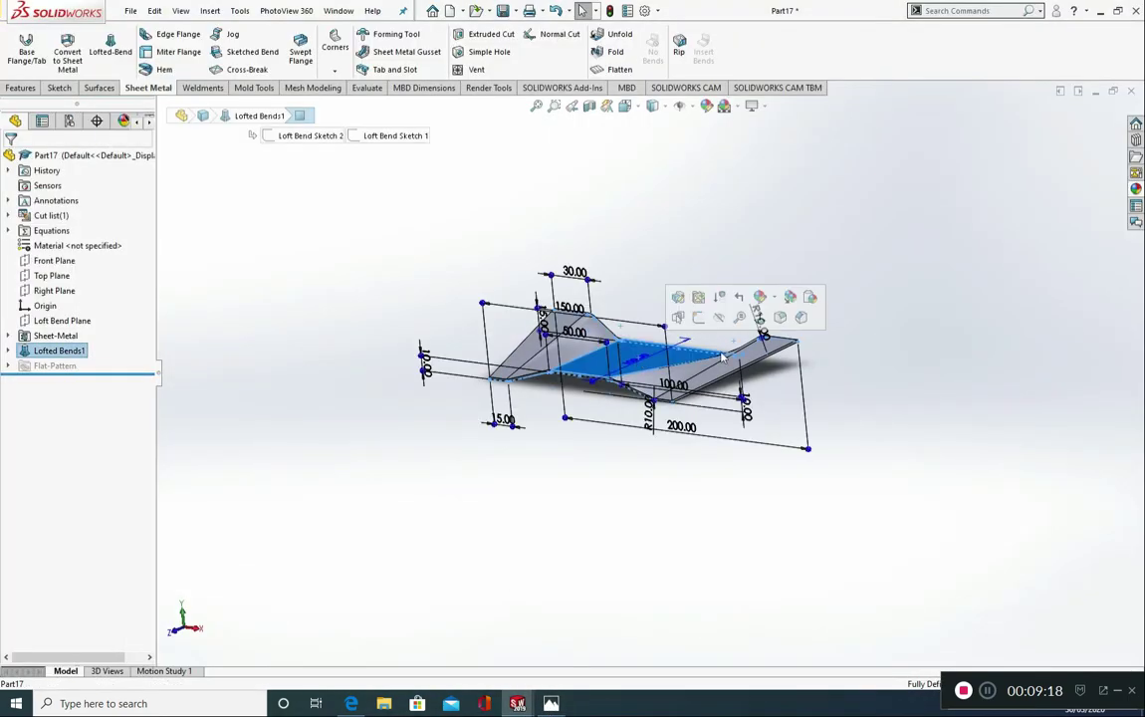
{"action": "left_click", "coordinate": [757, 317]}
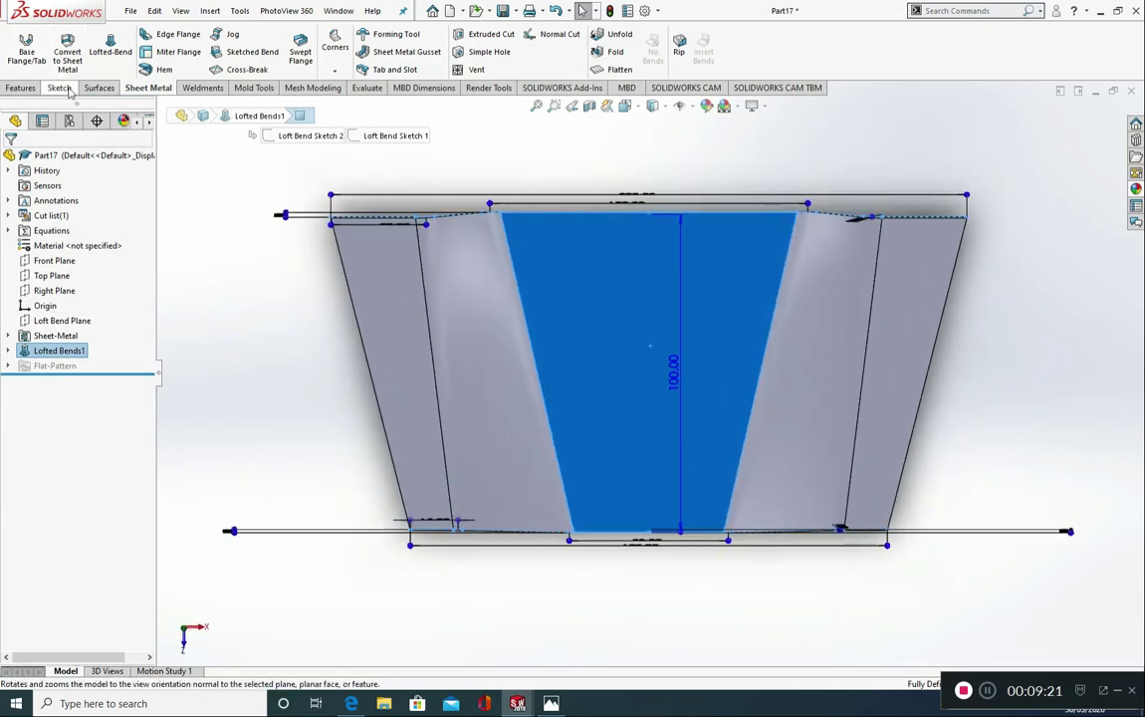
{"action": "left_click", "coordinate": [59, 88]}
{"action": "left_click", "coordinate": [100, 35]}
{"action": "left_click", "coordinate": [111, 62]}
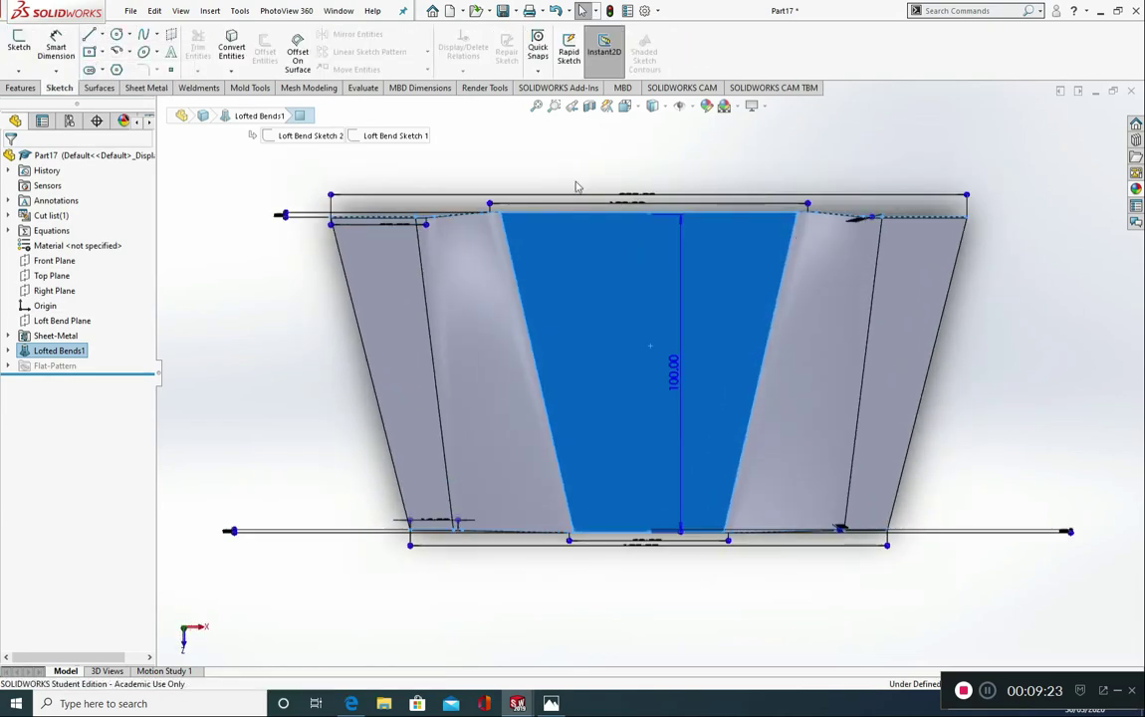
{"action": "left_click", "coordinate": [650, 214]}
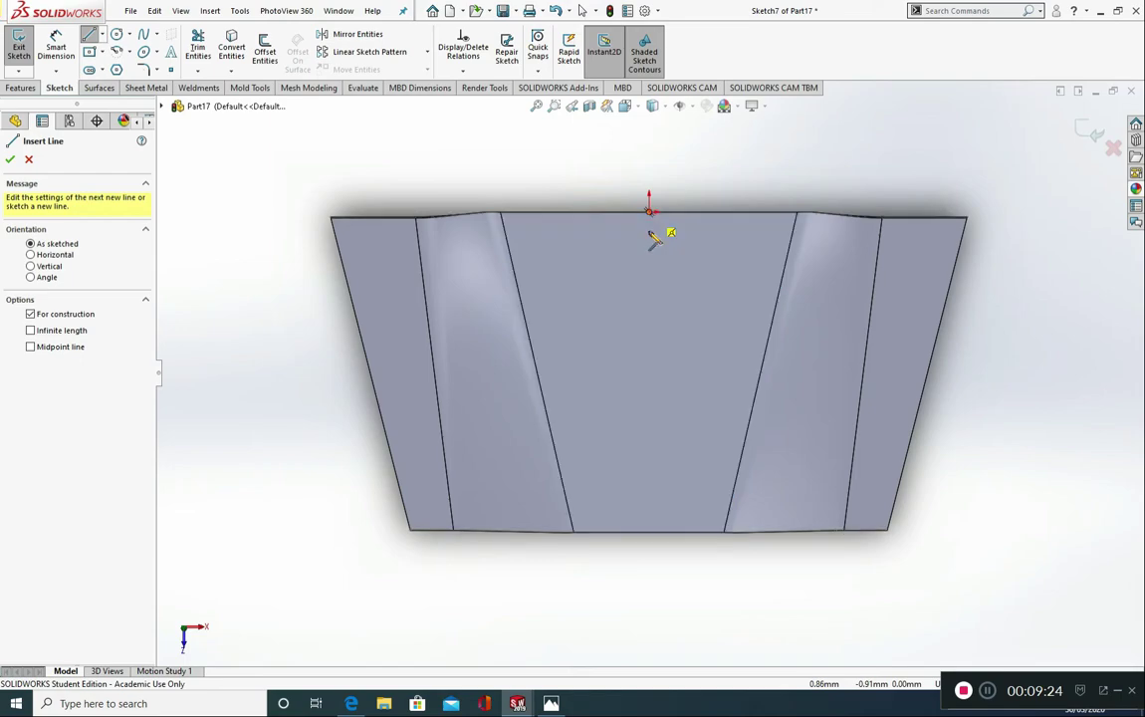
{"action": "left_click", "coordinate": [657, 536]}
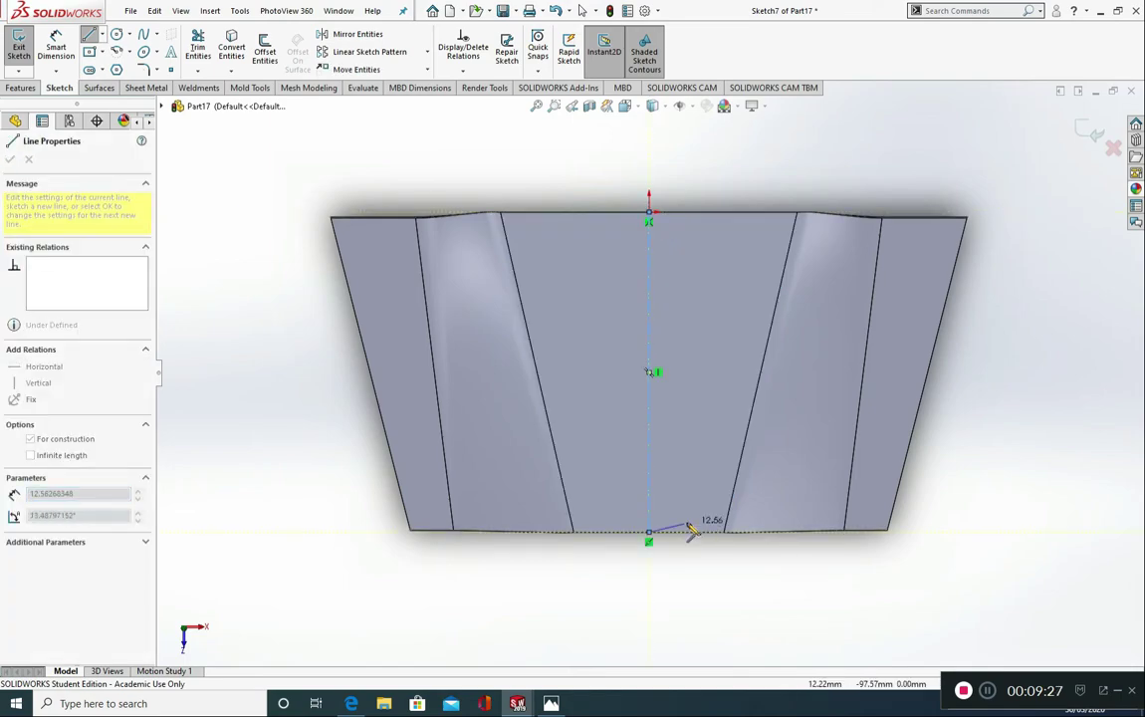
{"action": "key", "text": "Escape"}
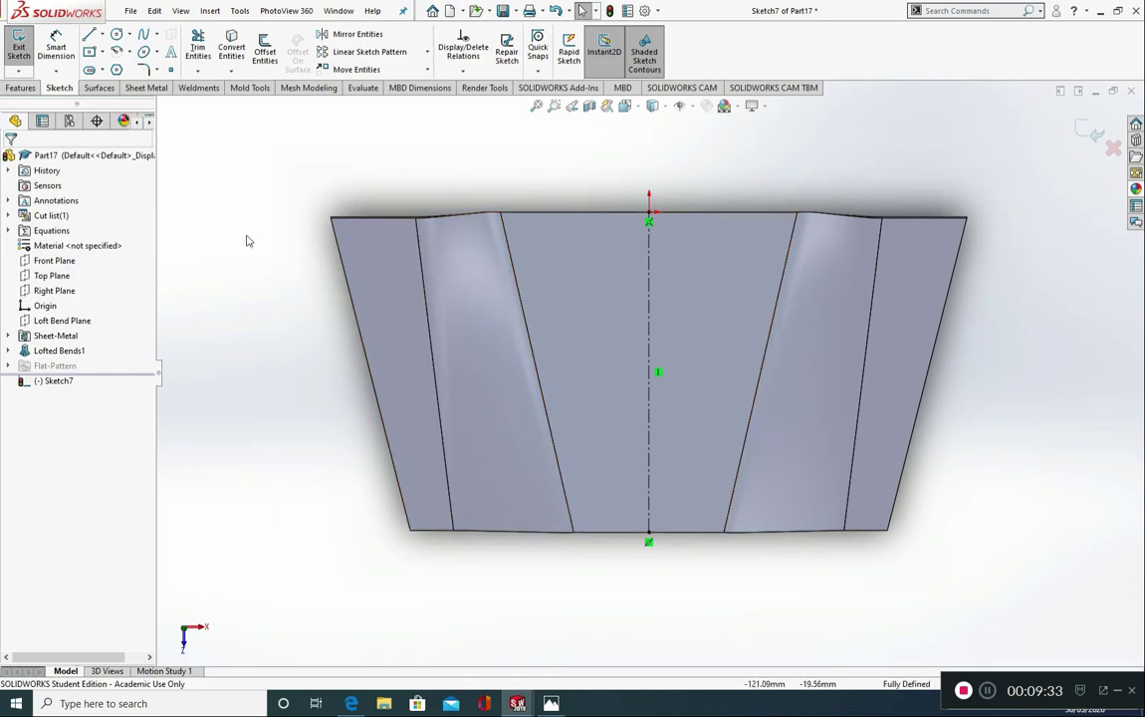
Sketch a 10 mm diameter circle centred on the vertical centerline near the upper edge of the middle flat face.
{"action": "left_click", "coordinate": [116, 34]}
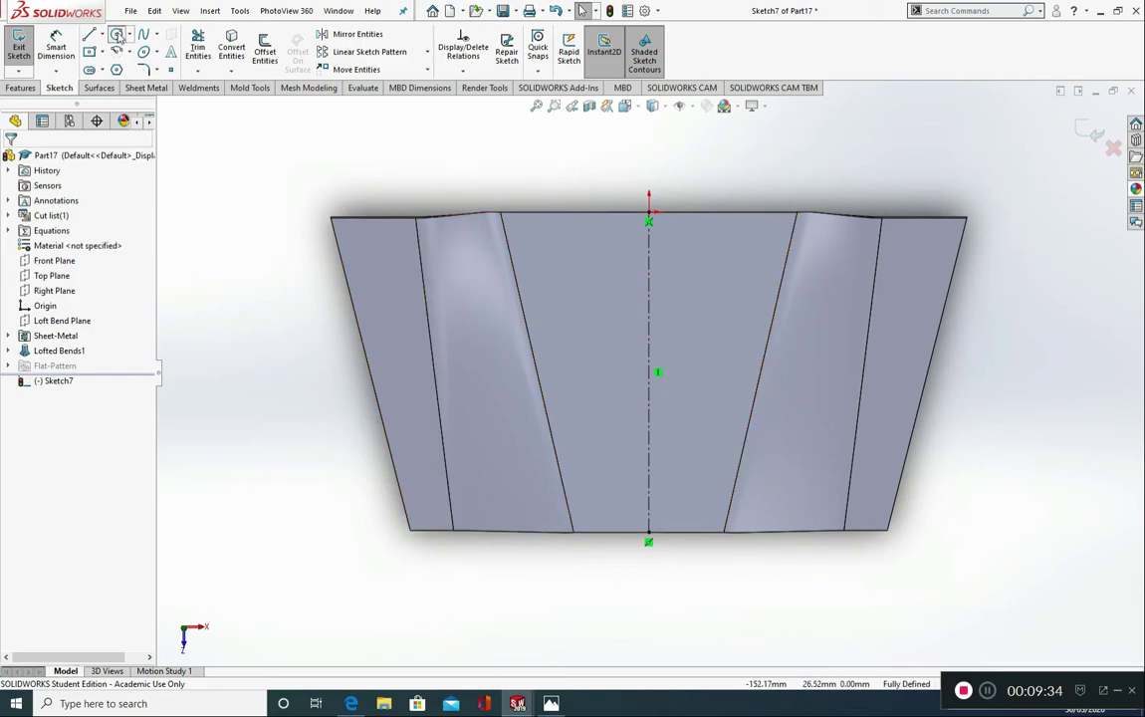
{"action": "left_click", "coordinate": [648, 256]}
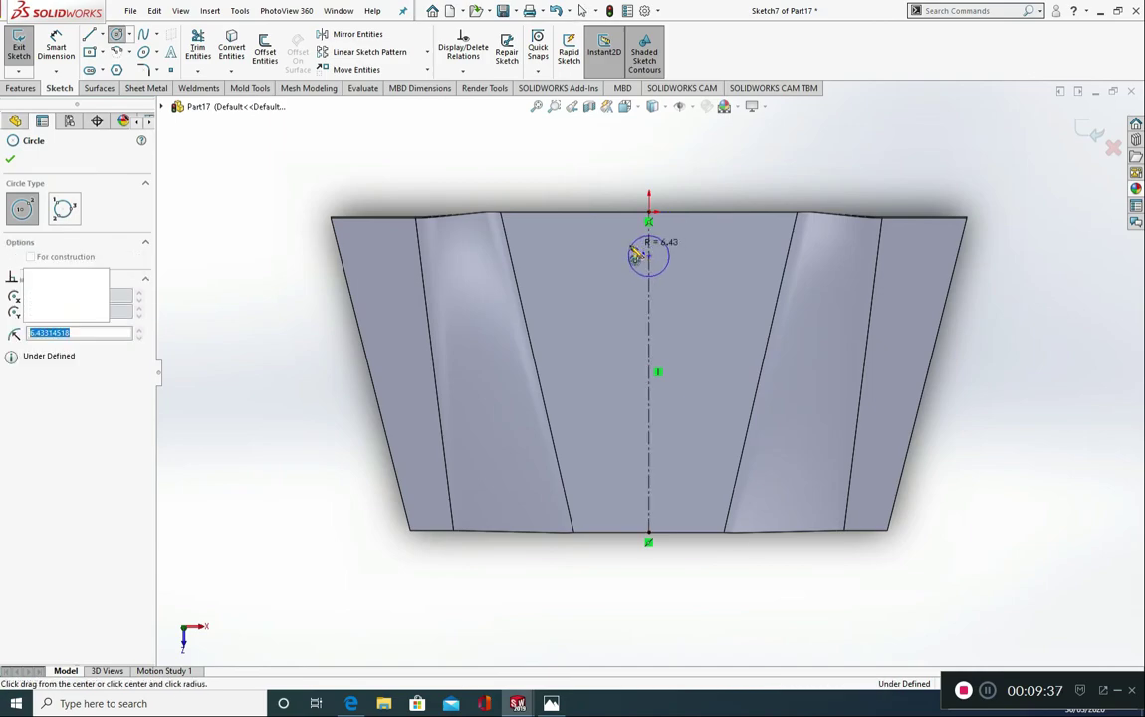
{"action": "left_click", "coordinate": [628, 251]}
{"action": "key", "text": "Escape"}
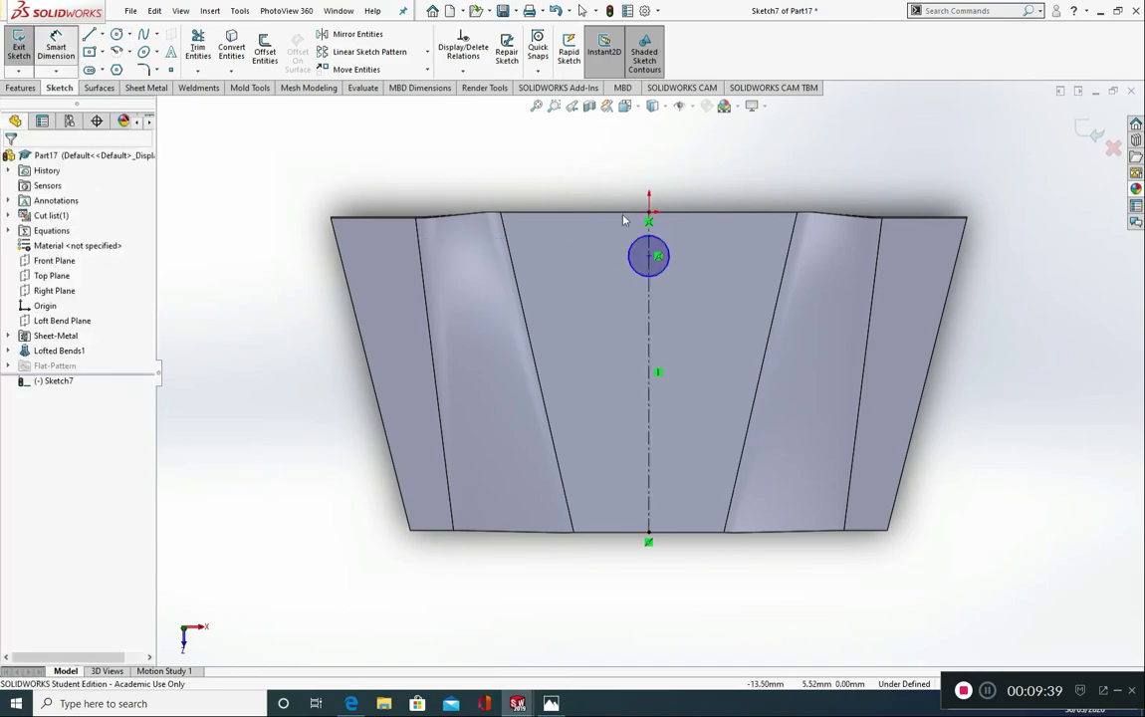
{"action": "left_click", "coordinate": [664, 244]}
{"action": "left_click", "coordinate": [700, 183]}
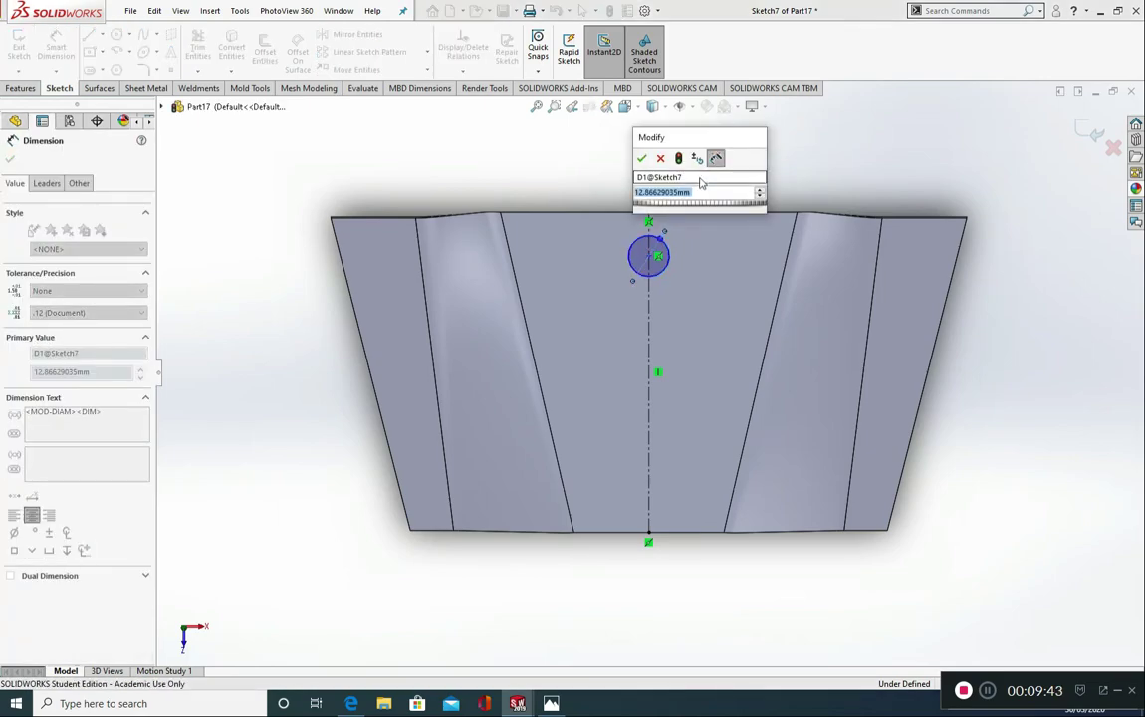
{"action": "type", "text": "10"}
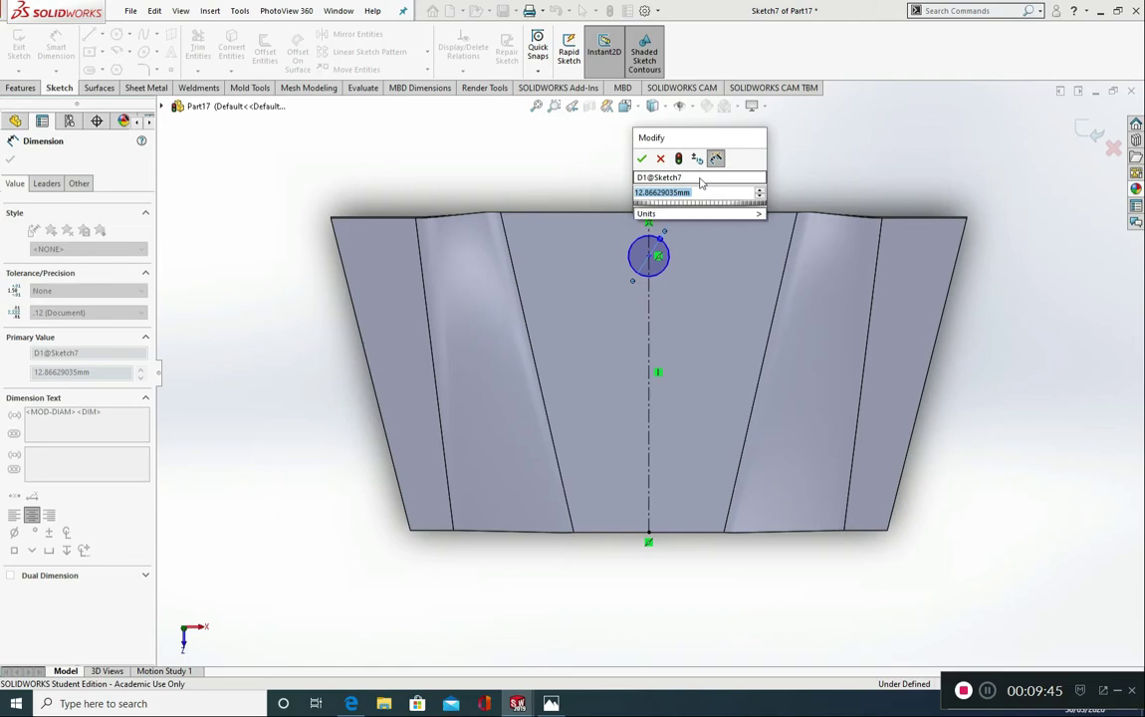
{"action": "left_click", "coordinate": [642, 160]}
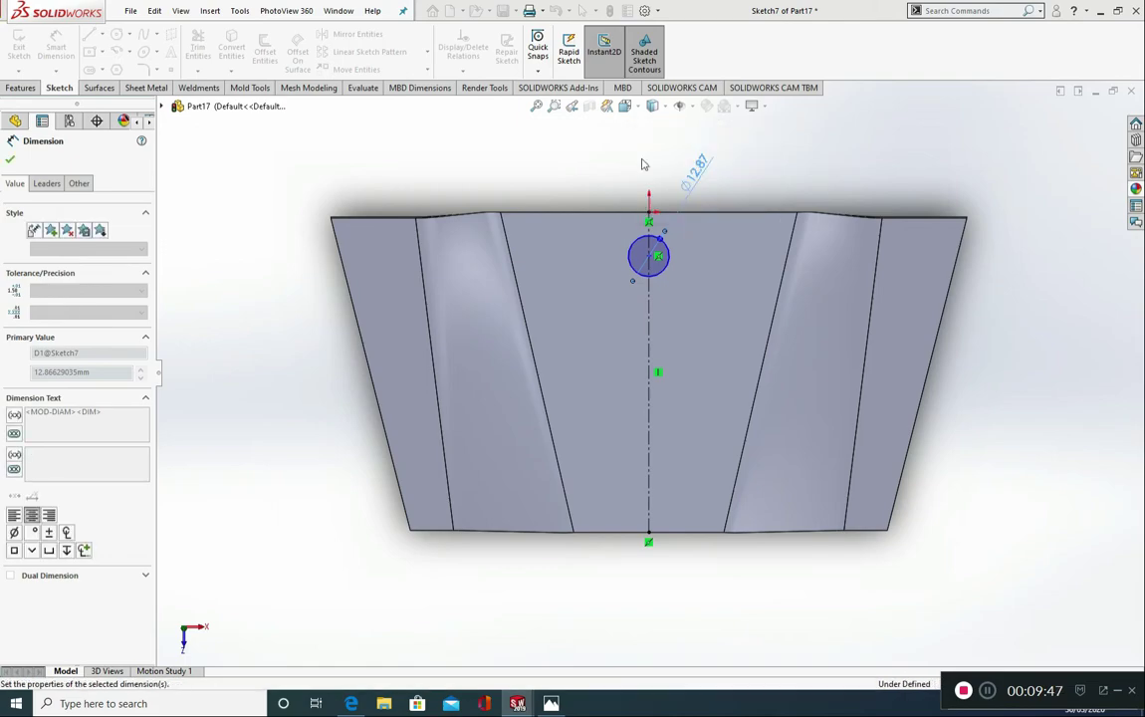
Dimension the circle's center 20 mm from the upper edge of the middle flat face.
{"action": "left_click", "coordinate": [647, 258]}
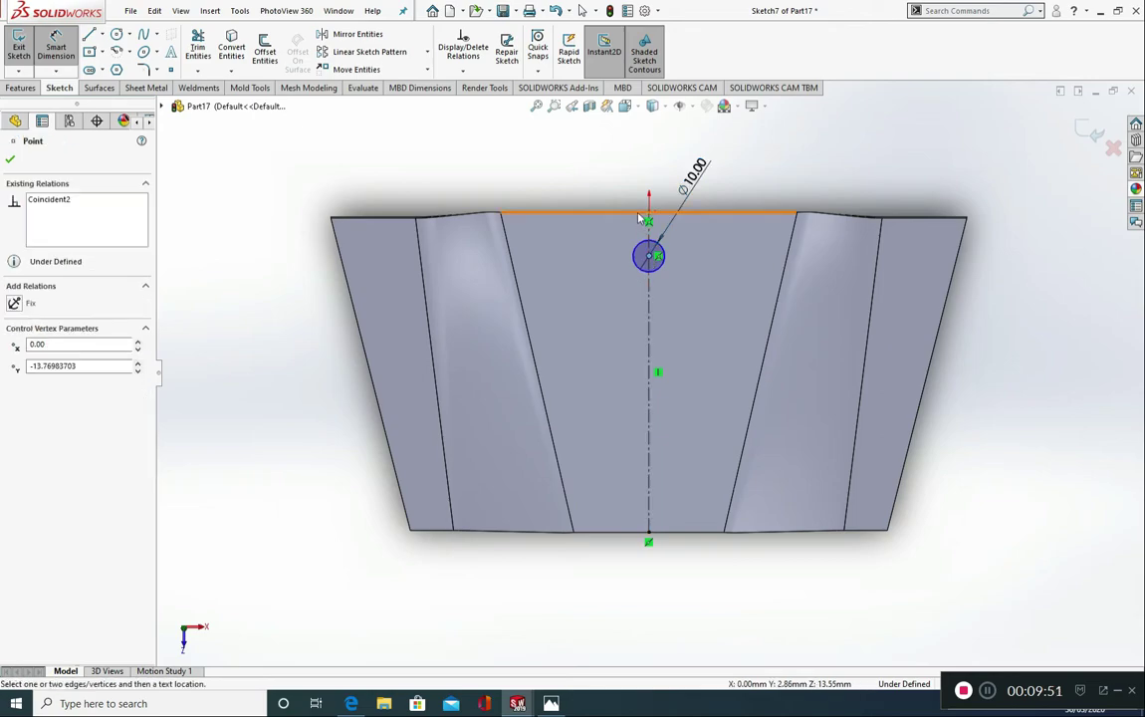
{"action": "left_click", "coordinate": [638, 217]}
{"action": "left_click", "coordinate": [337, 148]}
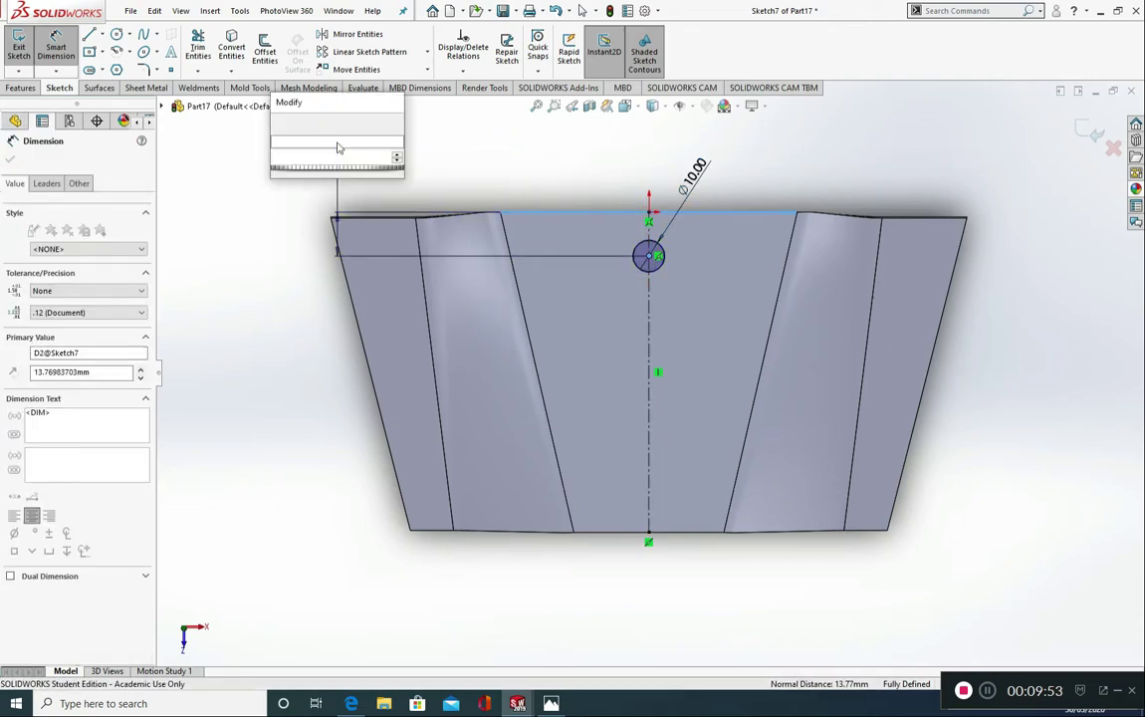
{"action": "left_click", "coordinate": [281, 123]}
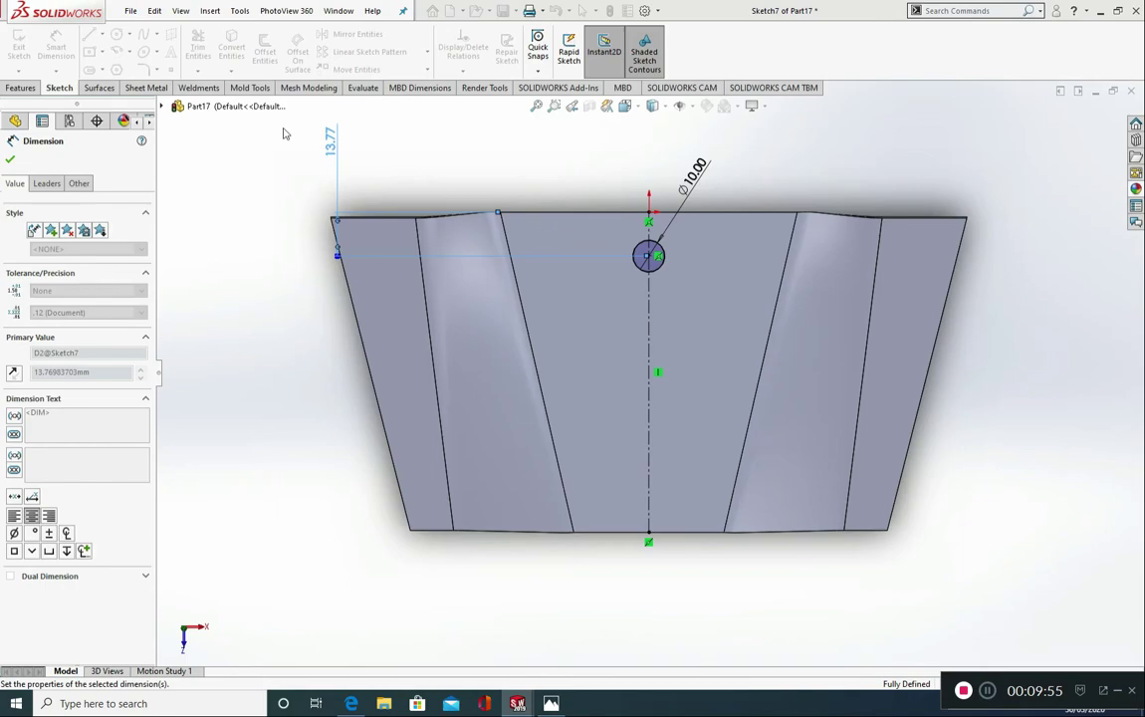
{"action": "left_click", "coordinate": [9, 160]}
Set up a linear sketch pattern of the circle with one X instance and three instances spaced 30 mm along the reversed Y-axis.
{"action": "left_click", "coordinate": [403, 55]}
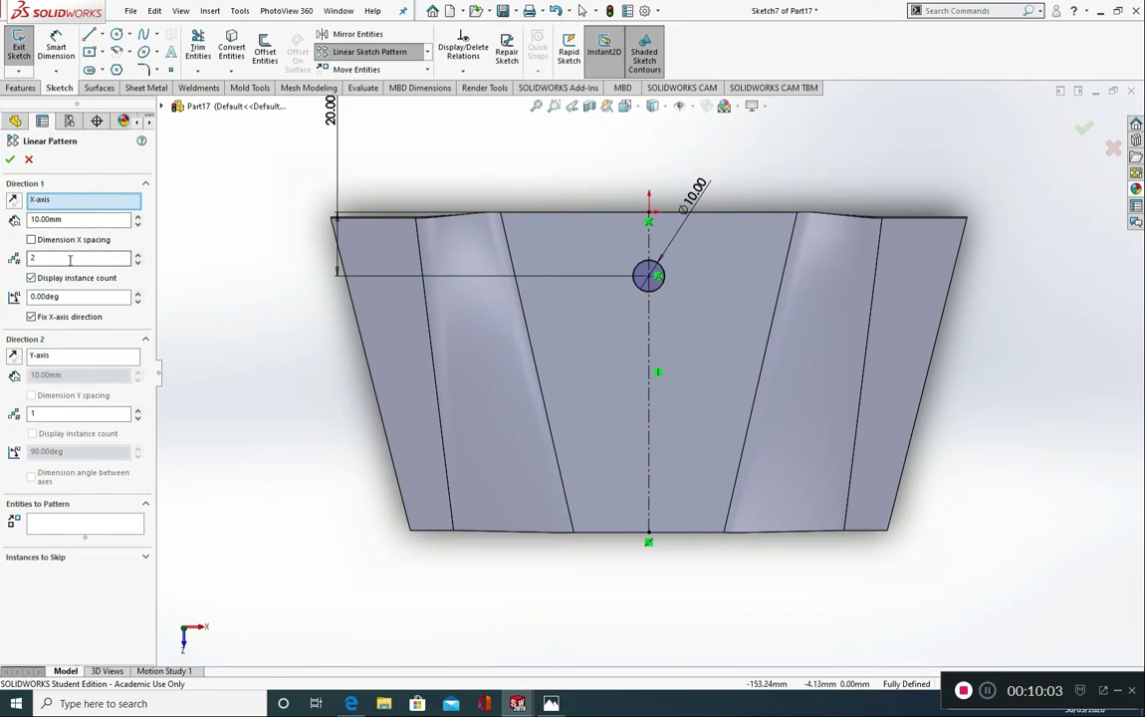
{"action": "left_click_drag", "start_coordinate": [70, 259], "coordinate": [1, 247]}
{"action": "type", "text": "1"}
{"action": "left_click_drag", "start_coordinate": [104, 416], "coordinate": [1, 400]}
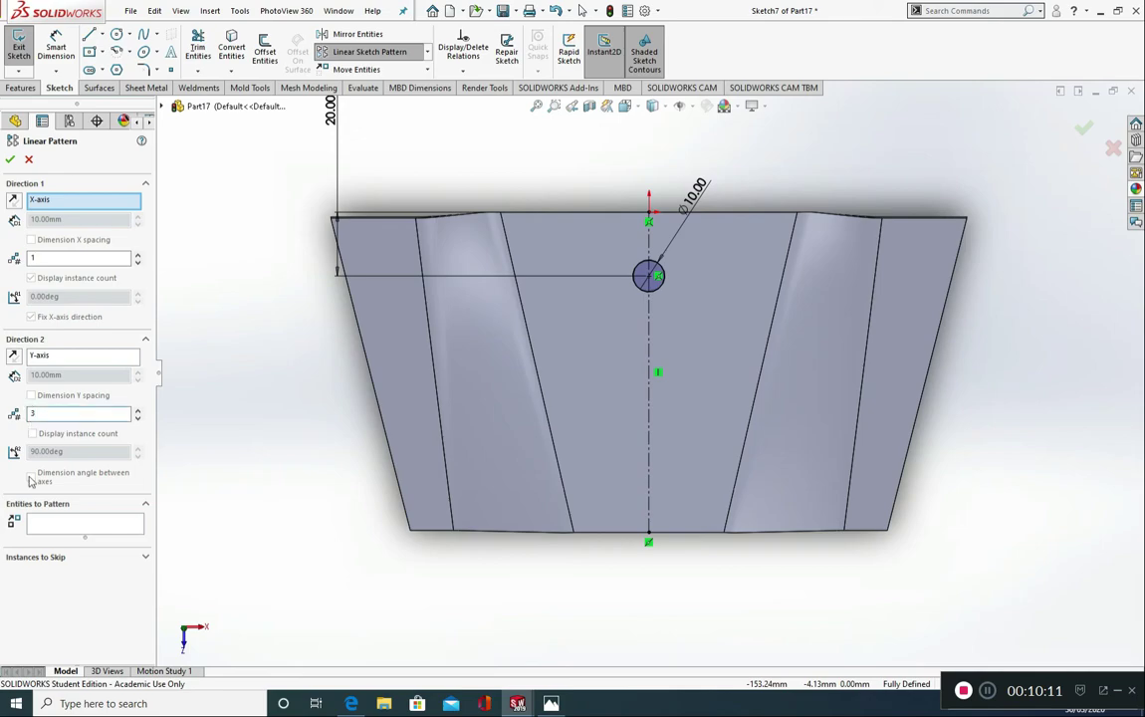
{"action": "left_click", "coordinate": [45, 518]}
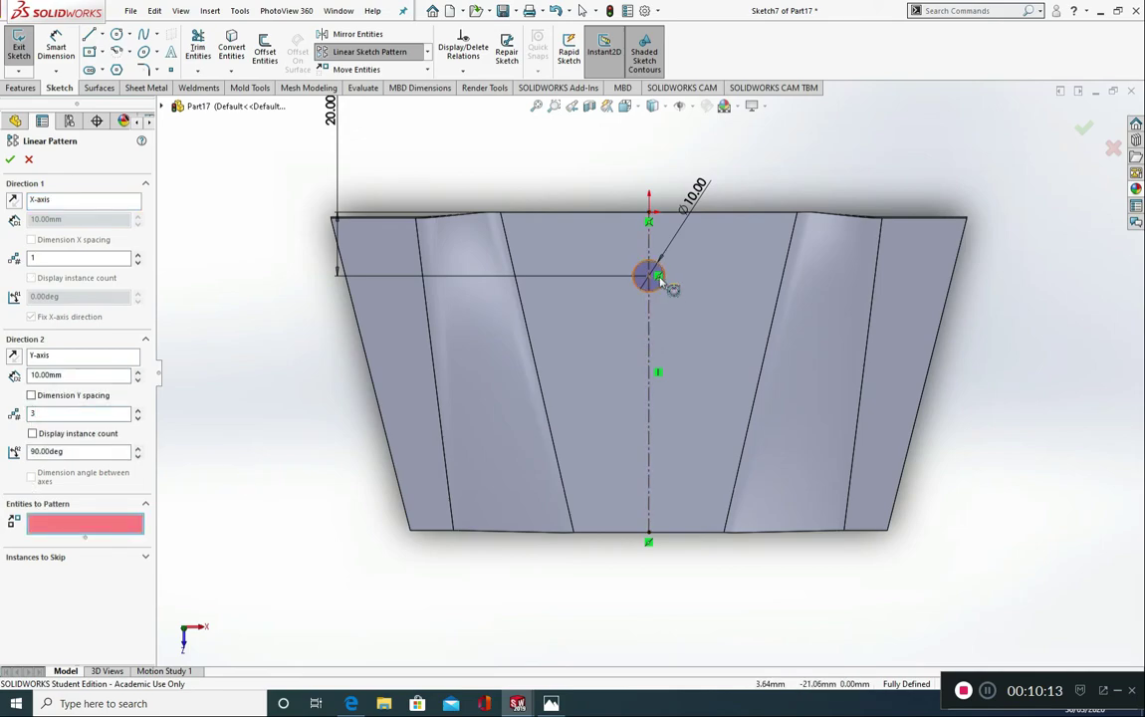
{"action": "left_click", "coordinate": [656, 277]}
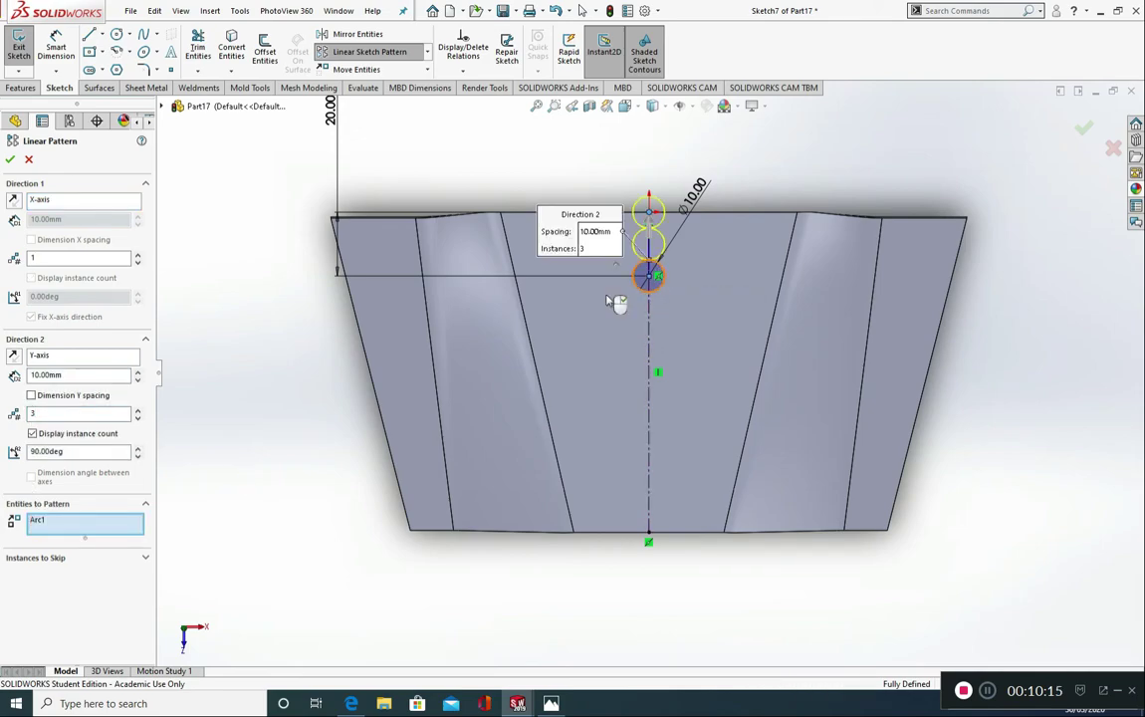
{"action": "left_click", "coordinate": [13, 357]}
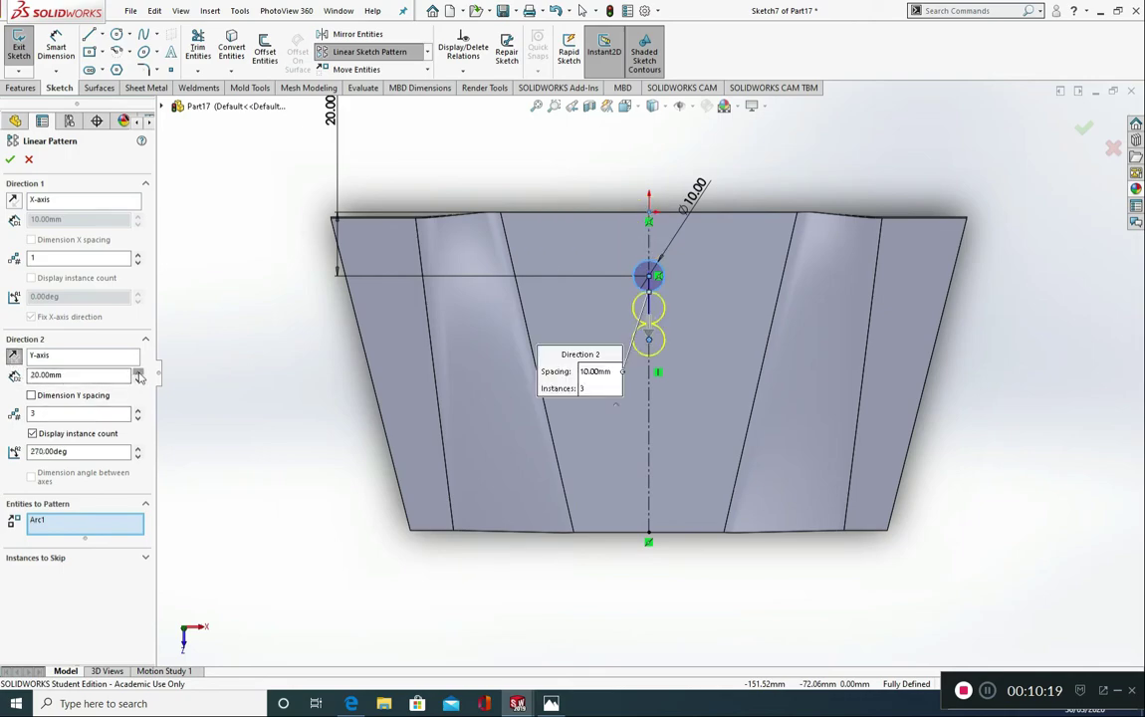
{"action": "left_click", "coordinate": [138, 372]}
{"action": "left_click", "coordinate": [139, 372]}
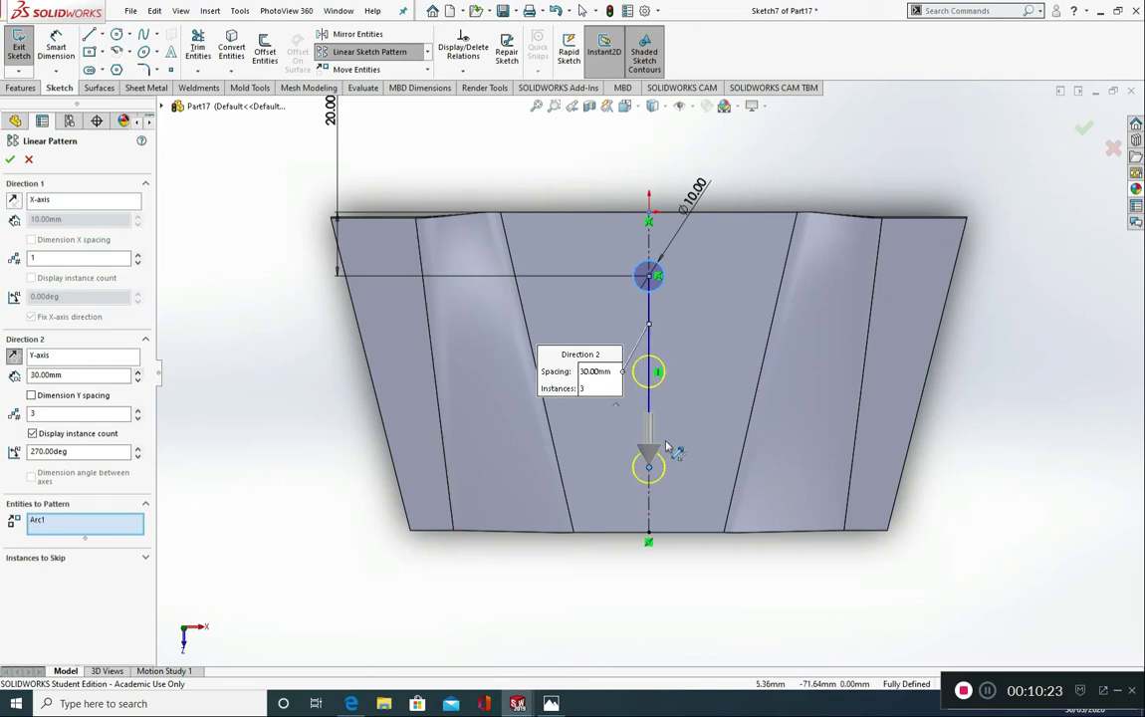
Skip the middle instance (1,2) of the circle pattern and apply the pattern.
{"action": "left_click", "coordinate": [63, 560]}
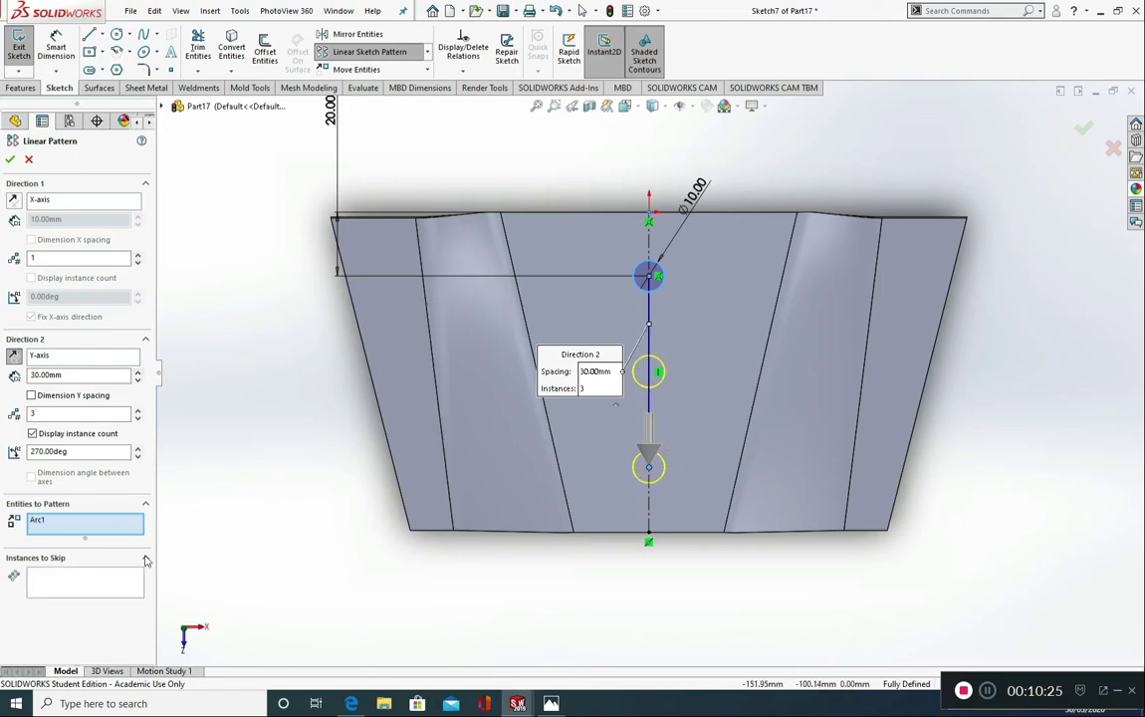
{"action": "left_click", "coordinate": [84, 582]}
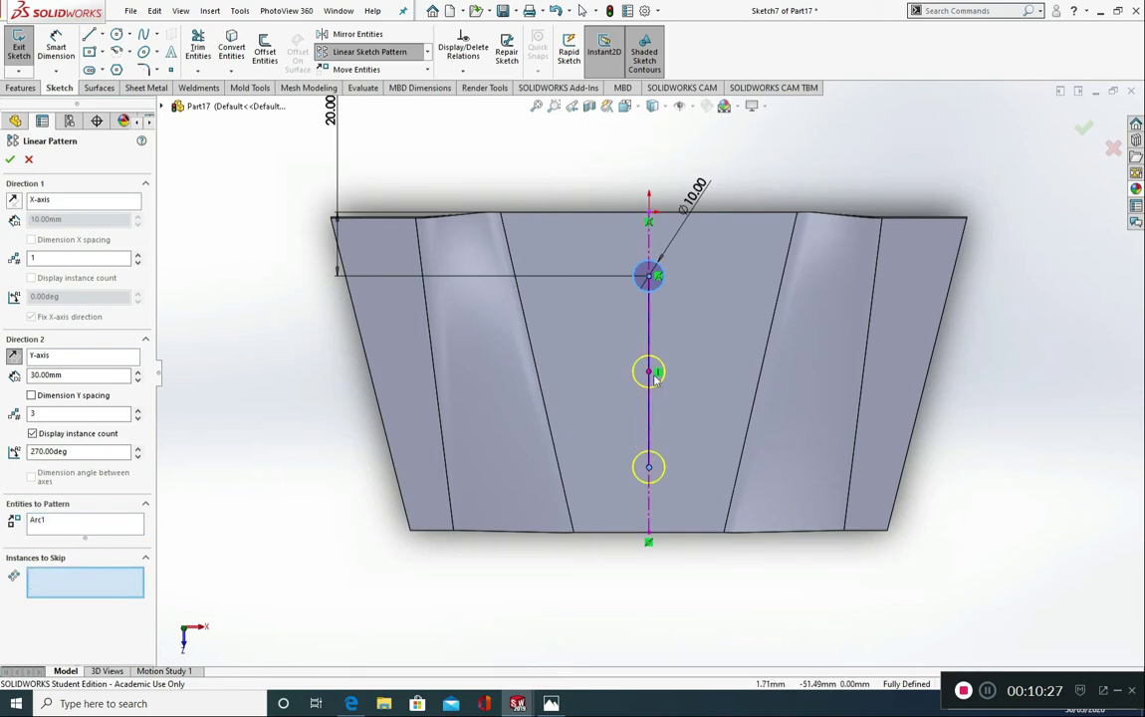
{"action": "scroll", "coordinate": [655, 376], "scroll_direction": "down", "scroll_amount": 3}
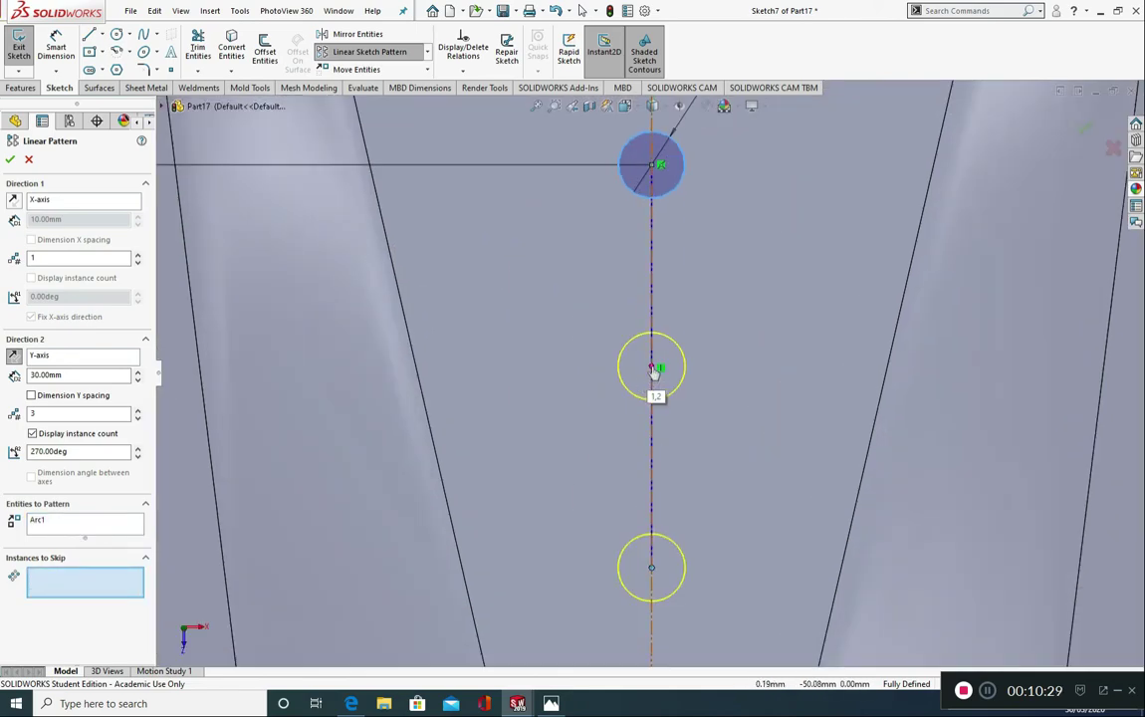
{"action": "left_click", "coordinate": [652, 368]}
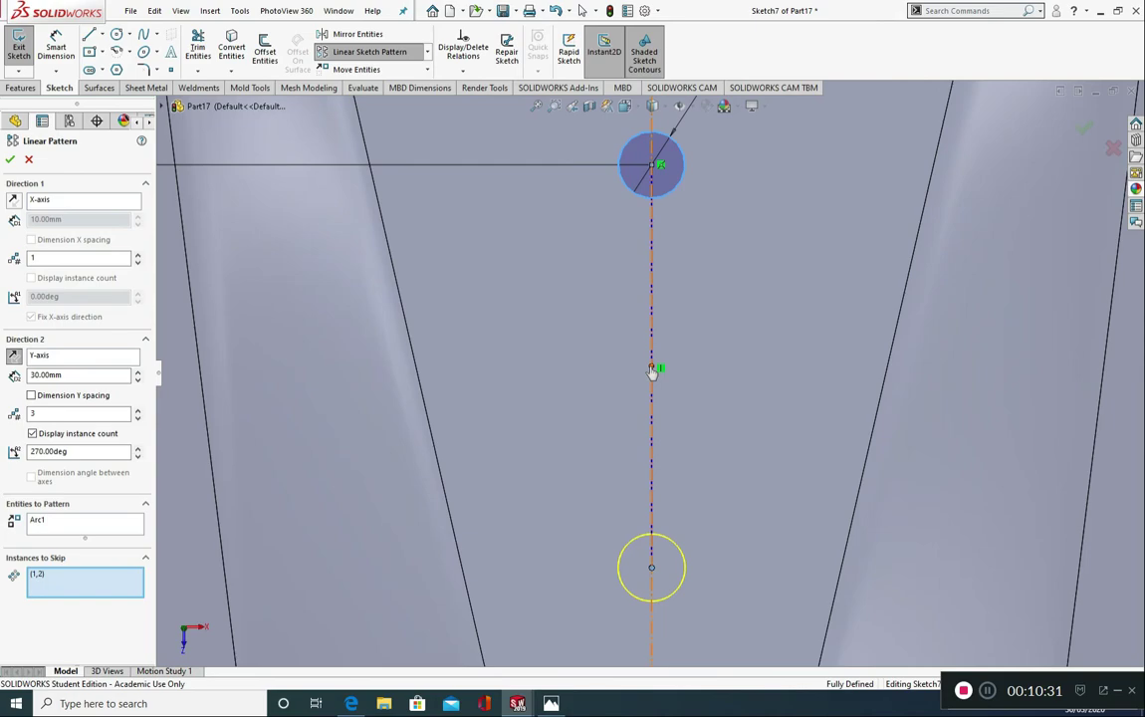
{"action": "left_click", "coordinate": [11, 160]}
{"action": "key", "text": "f"}
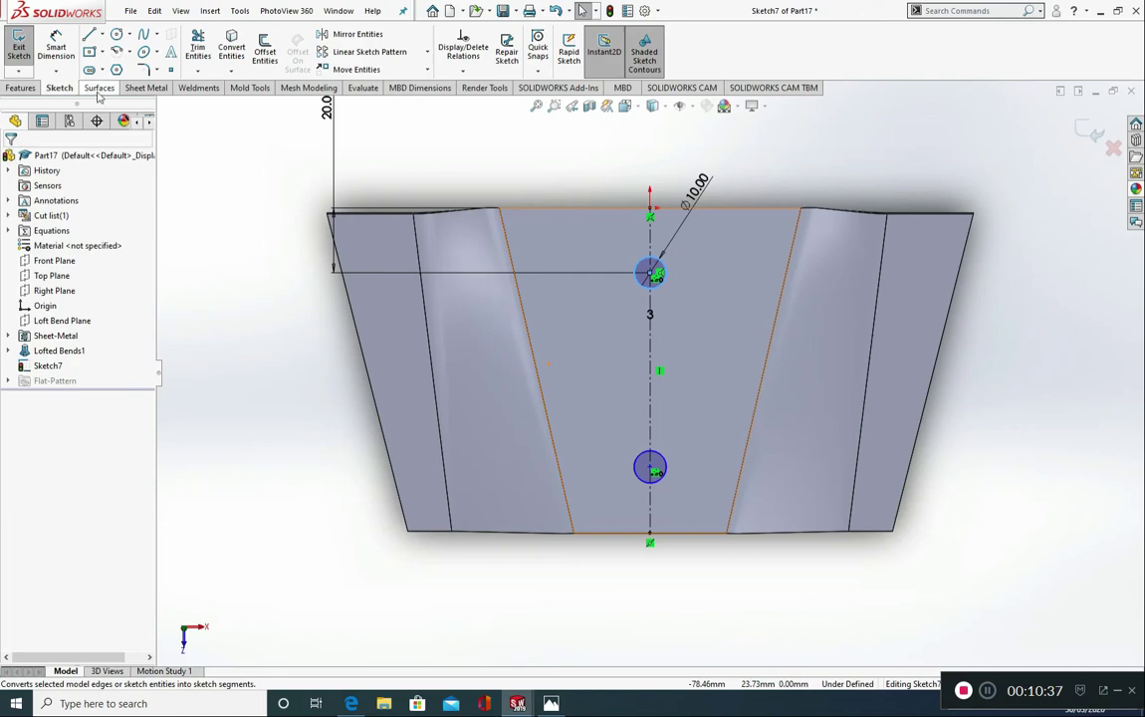
Cut both circles through the middle face with a normal extruded cut linked to the sheet thickness.
{"action": "left_click", "coordinate": [140, 88]}
{"action": "left_click", "coordinate": [511, 37]}
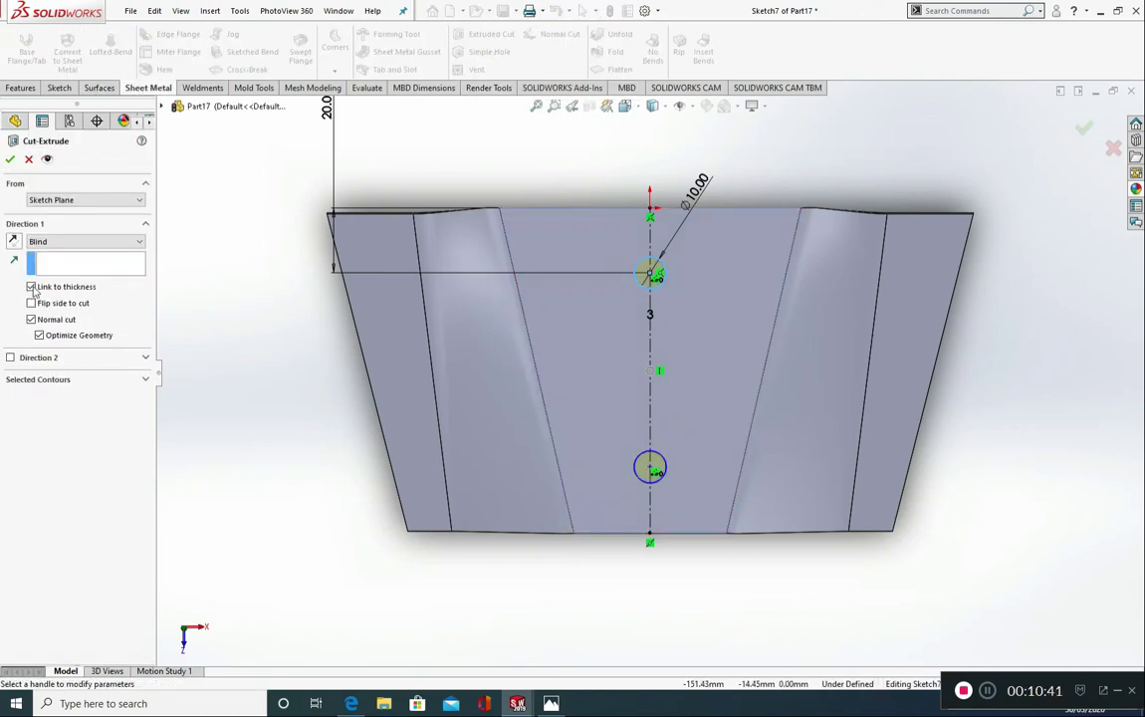
{"action": "left_click", "coordinate": [31, 286]}
{"action": "left_click", "coordinate": [50, 310]}
{"action": "left_click", "coordinate": [10, 159]}
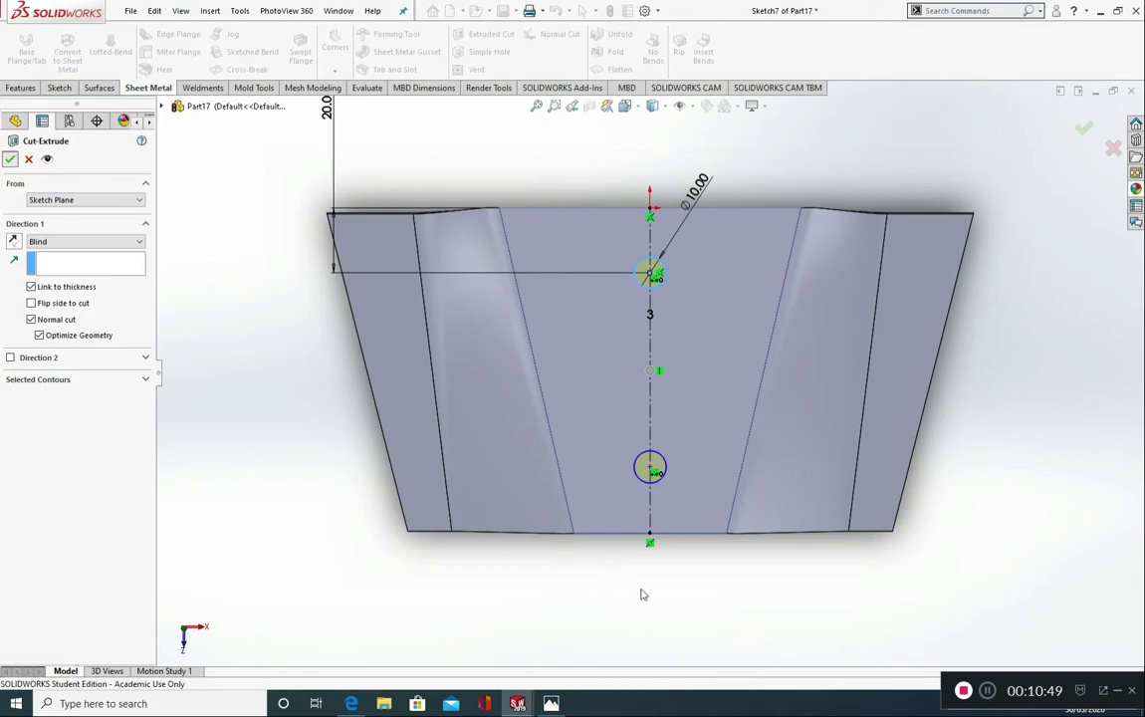
On the left outer flat face, sketch a centerline joining the midpoints of its upper and lower edges.
{"action": "middle_click_drag", "start_coordinate": [648, 595], "coordinate": [674, 473]}
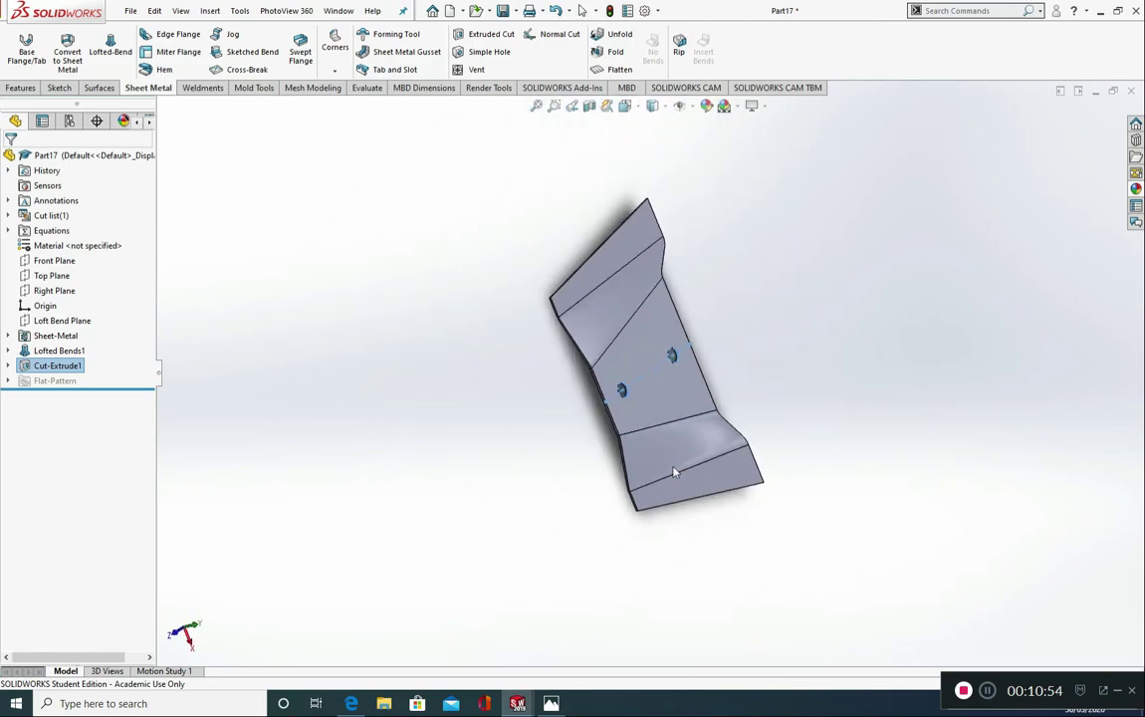
{"action": "left_click", "coordinate": [627, 236]}
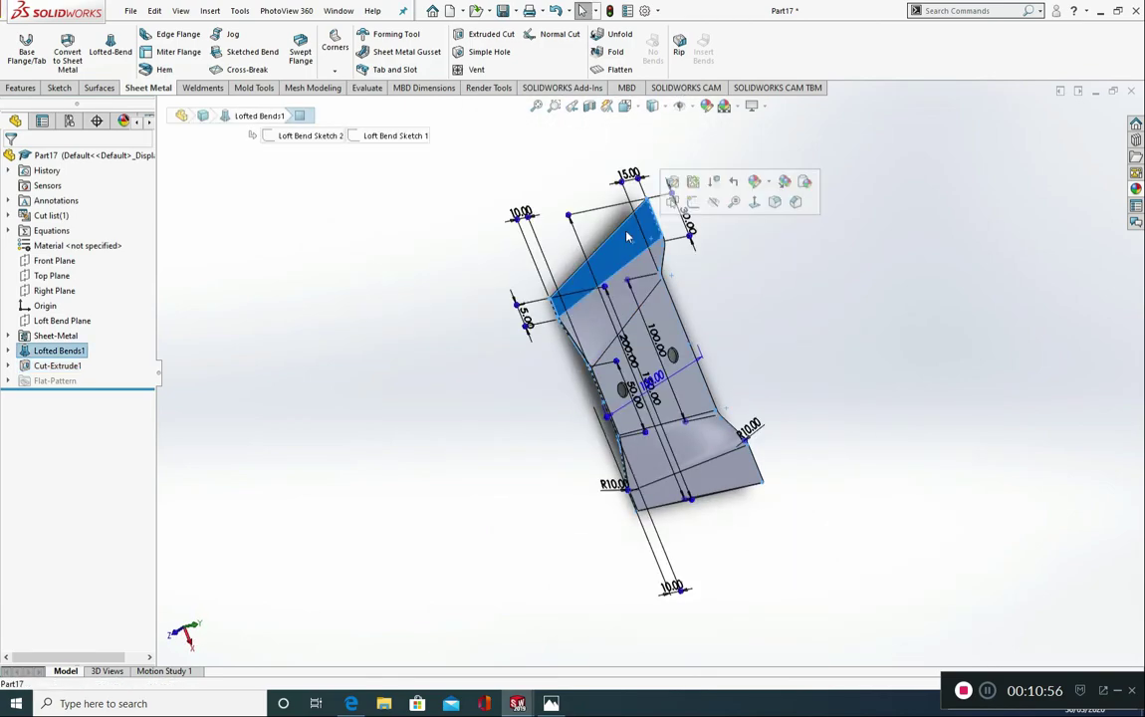
{"action": "left_click", "coordinate": [753, 202]}
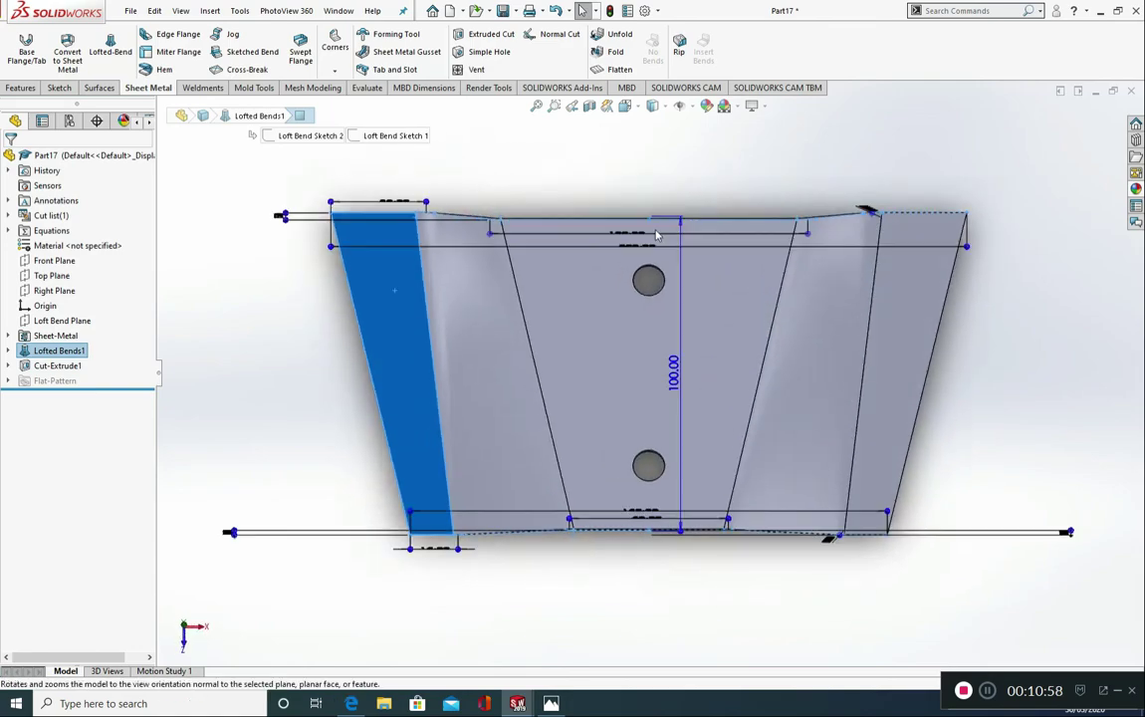
{"action": "left_click", "coordinate": [59, 88]}
{"action": "left_click", "coordinate": [100, 36]}
{"action": "left_click", "coordinate": [120, 67]}
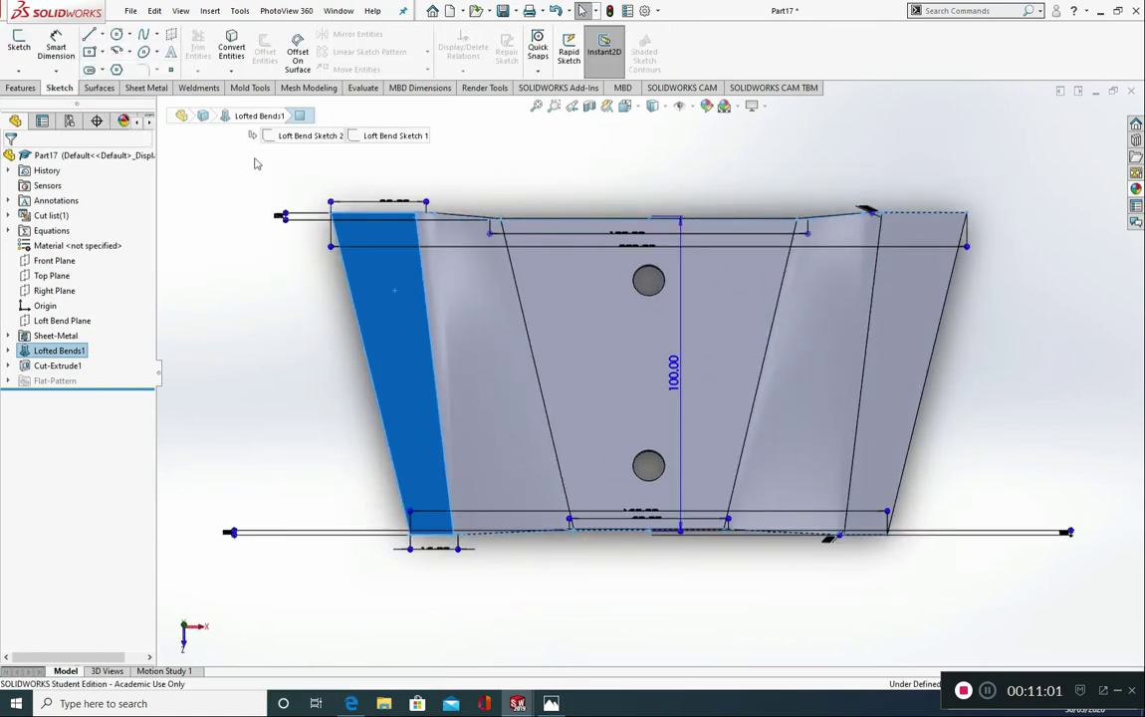
{"action": "left_click", "coordinate": [434, 538]}
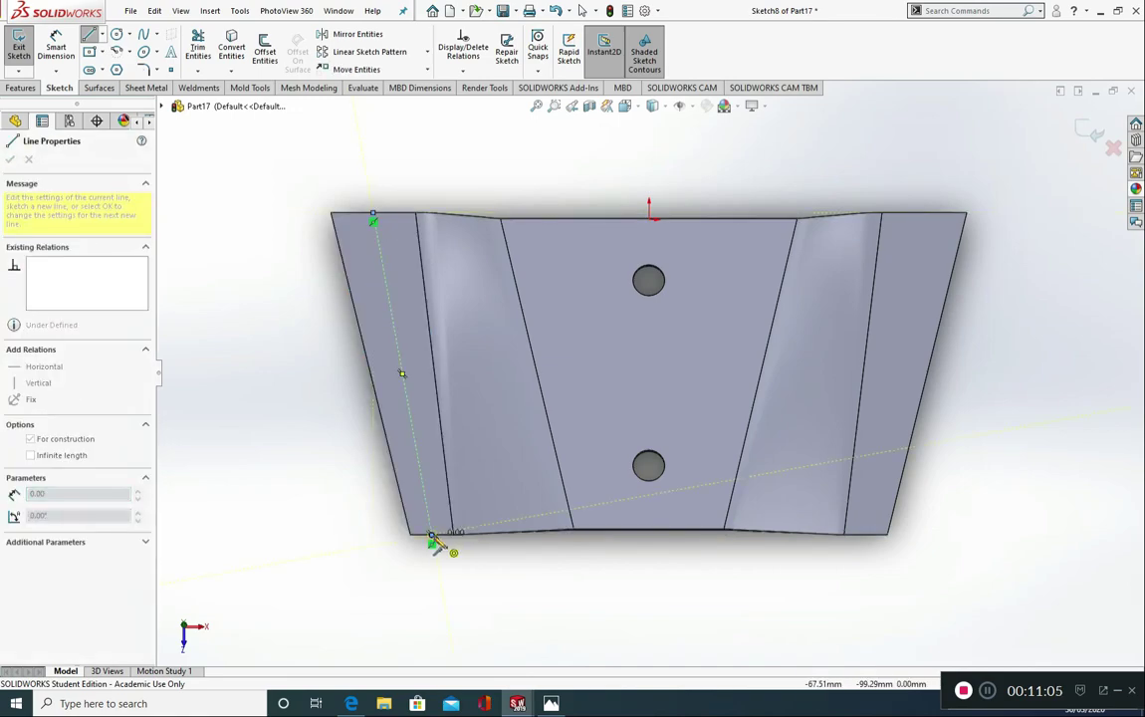
{"action": "key", "text": "Escape"}
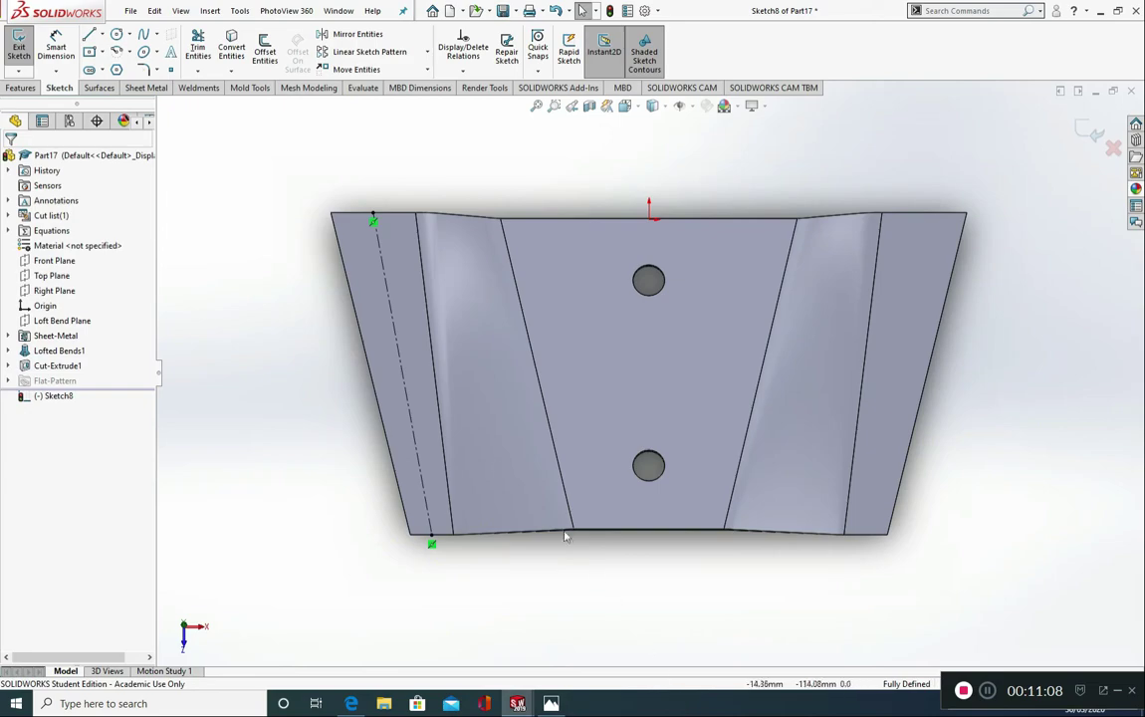
Sketch a circle centred on the midpoint of the left face's centerline and set its diameter to 10 mm.
{"action": "left_click", "coordinate": [116, 34]}
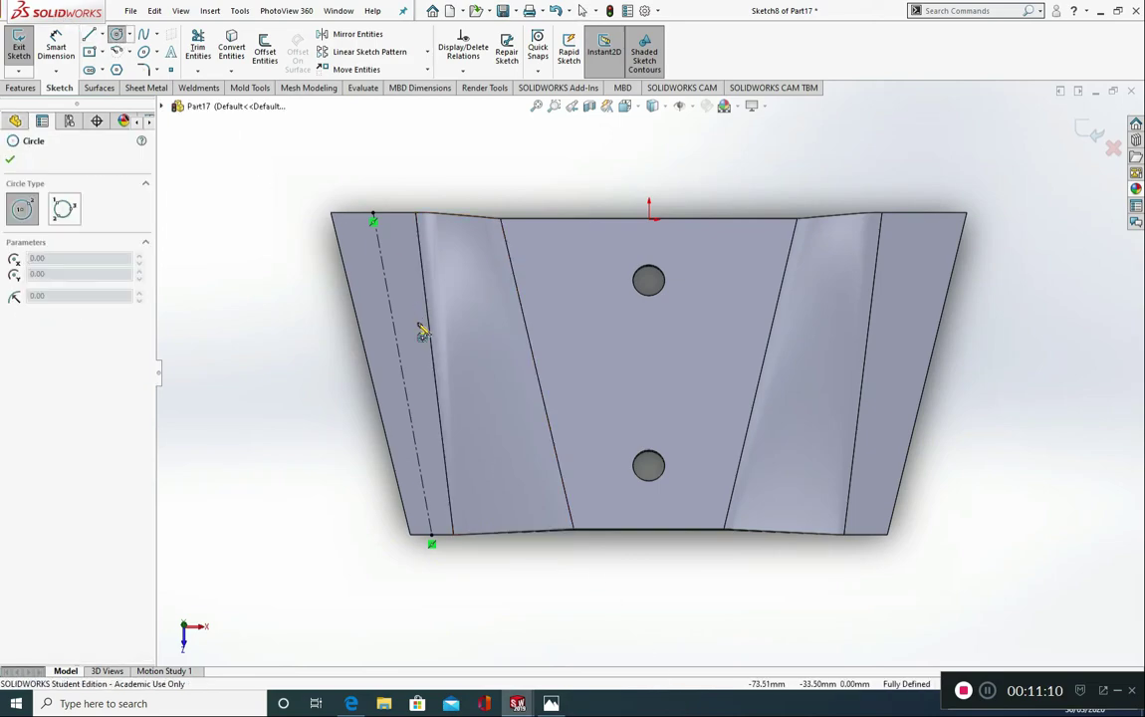
{"action": "left_click", "coordinate": [403, 377]}
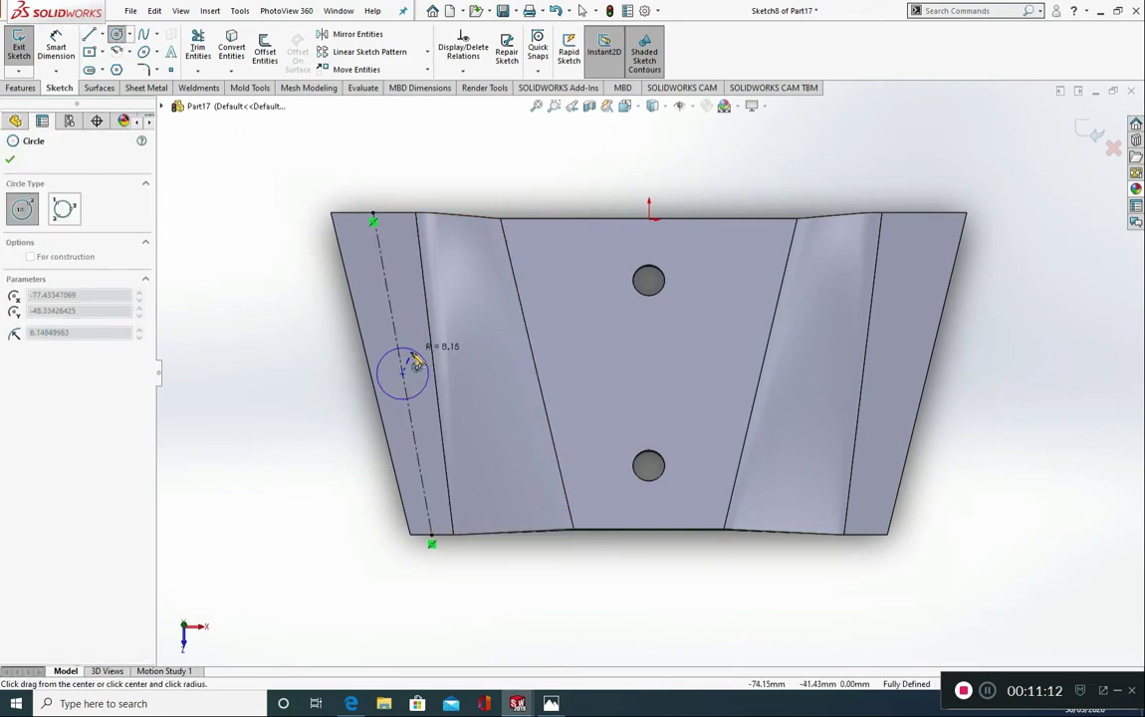
{"action": "left_click", "coordinate": [416, 357]}
{"action": "left_click", "coordinate": [59, 58]}
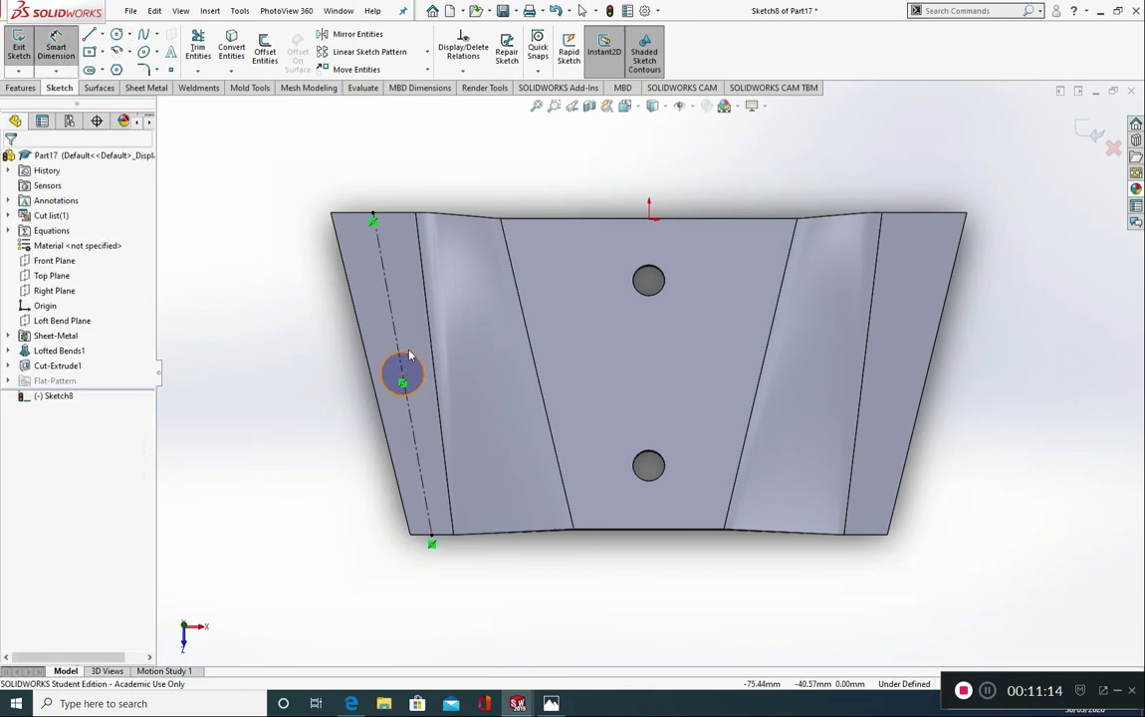
{"action": "left_click", "coordinate": [396, 367]}
{"action": "left_click", "coordinate": [408, 330]}
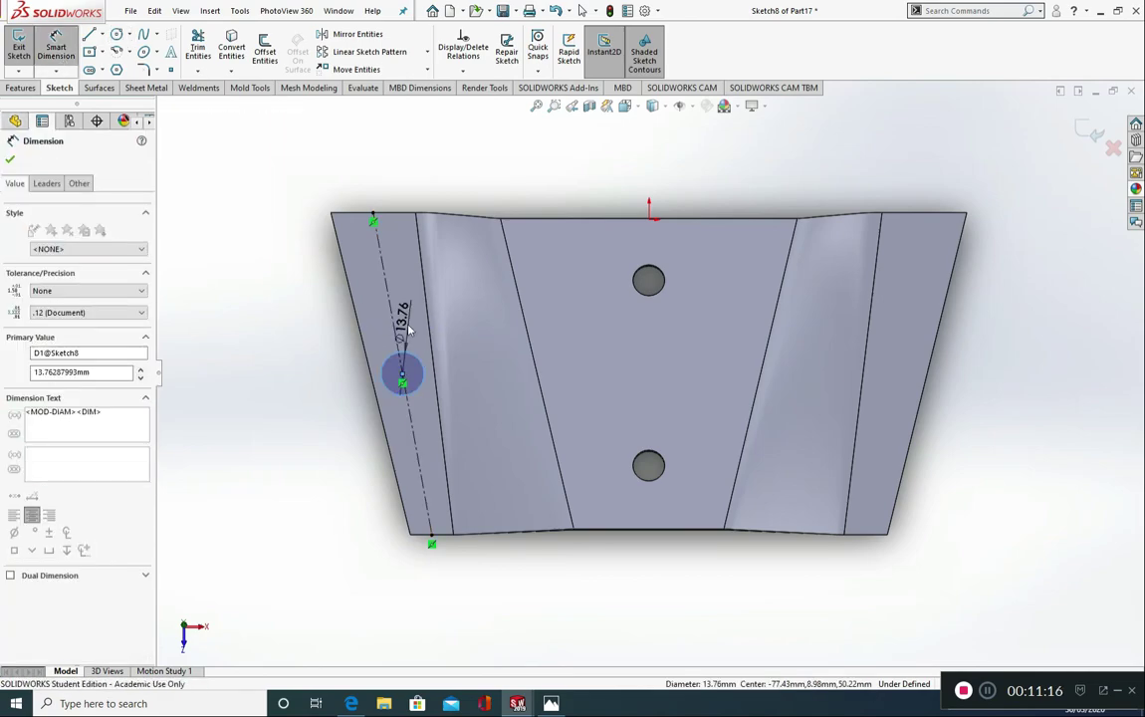
{"action": "type", "text": "10"}
{"action": "left_click", "coordinate": [350, 306]}
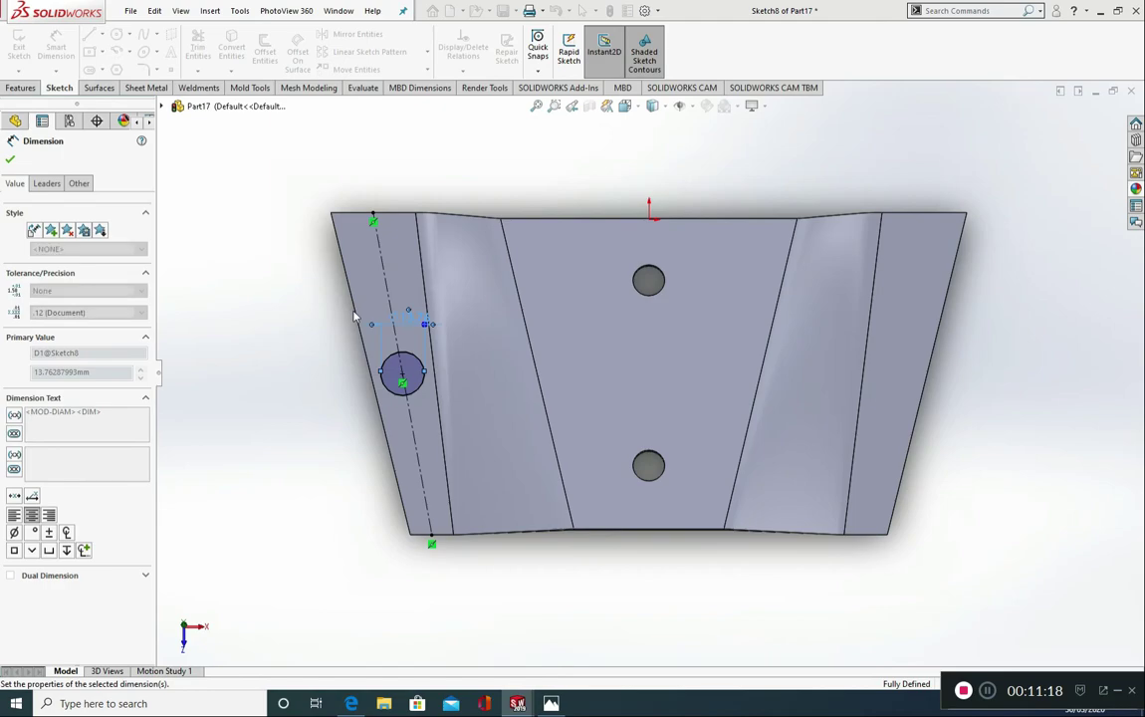
{"action": "key", "text": "Escape"}
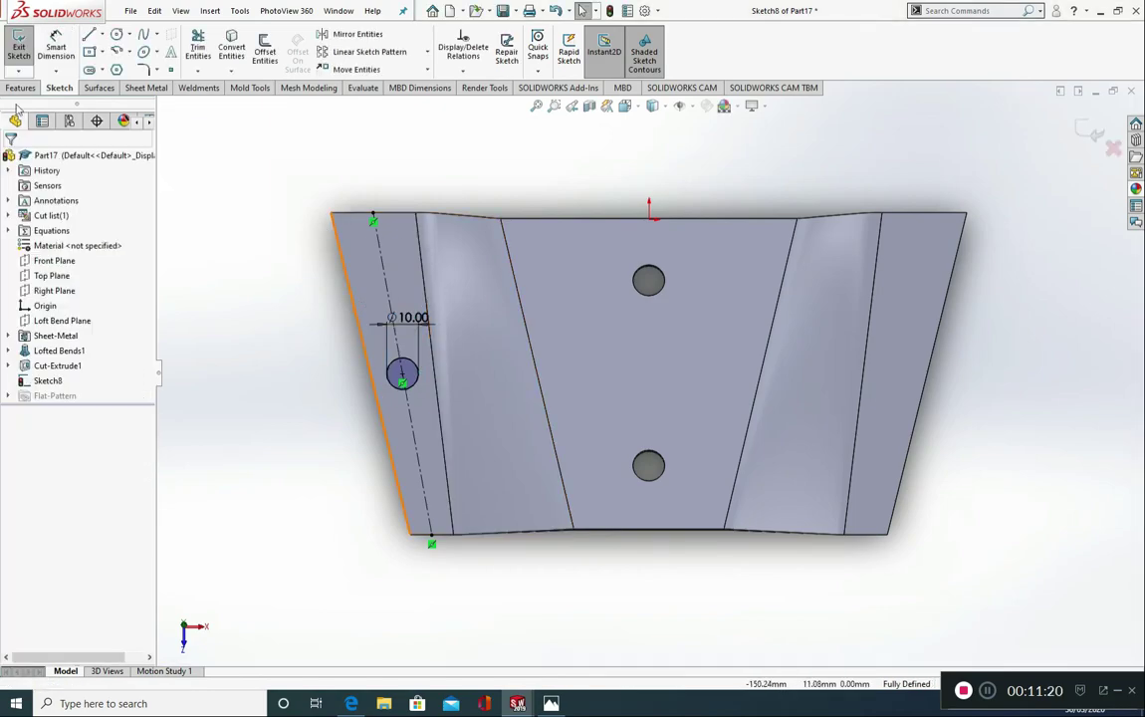
Mirror the 10 mm circle on the left outer face about the Right Plane onto the right outer face.
{"action": "left_click", "coordinate": [338, 32]}
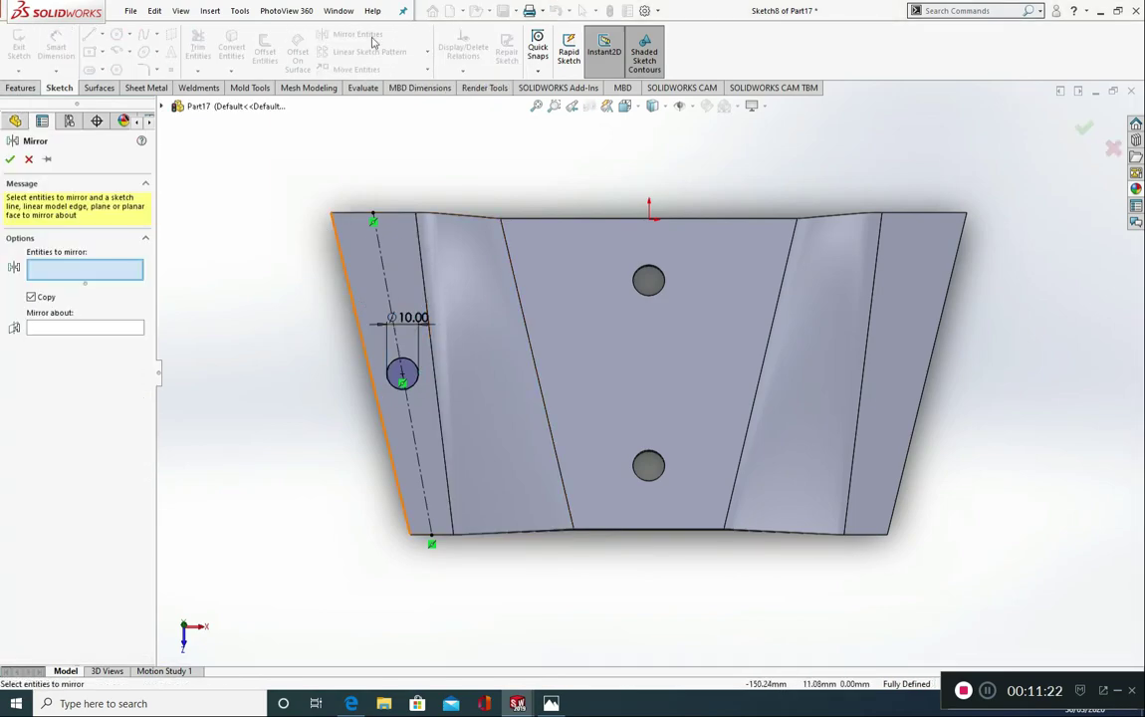
{"action": "left_click", "coordinate": [396, 375]}
{"action": "left_click", "coordinate": [80, 332]}
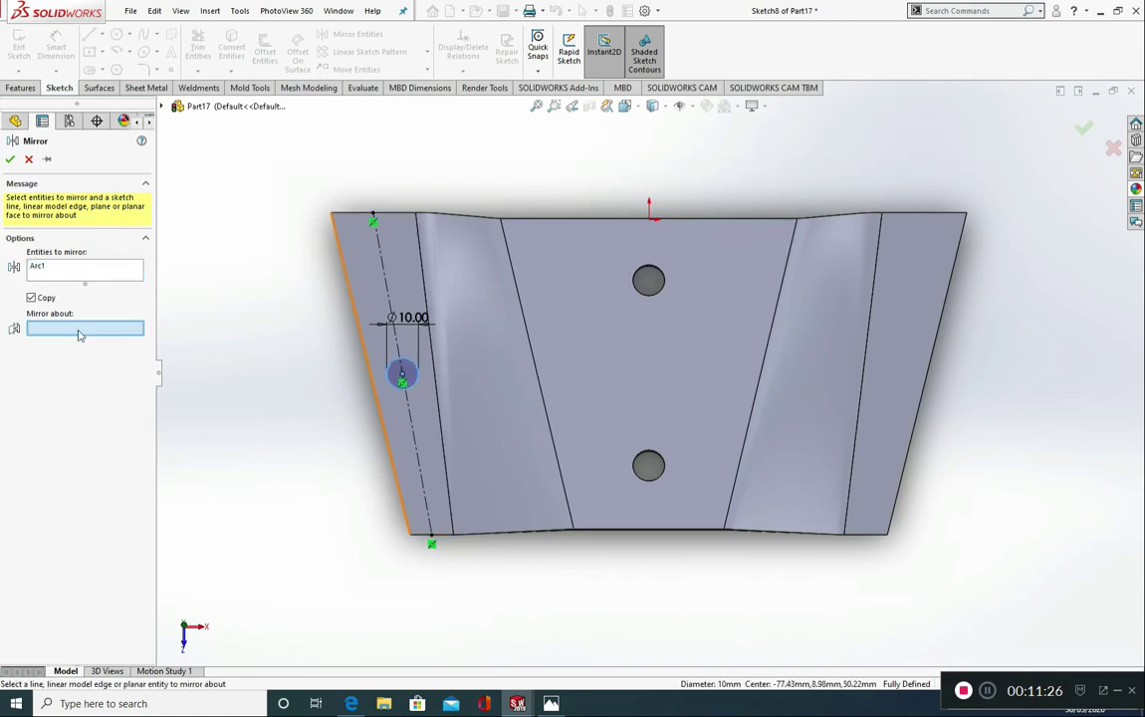
{"action": "left_click", "coordinate": [163, 106]}
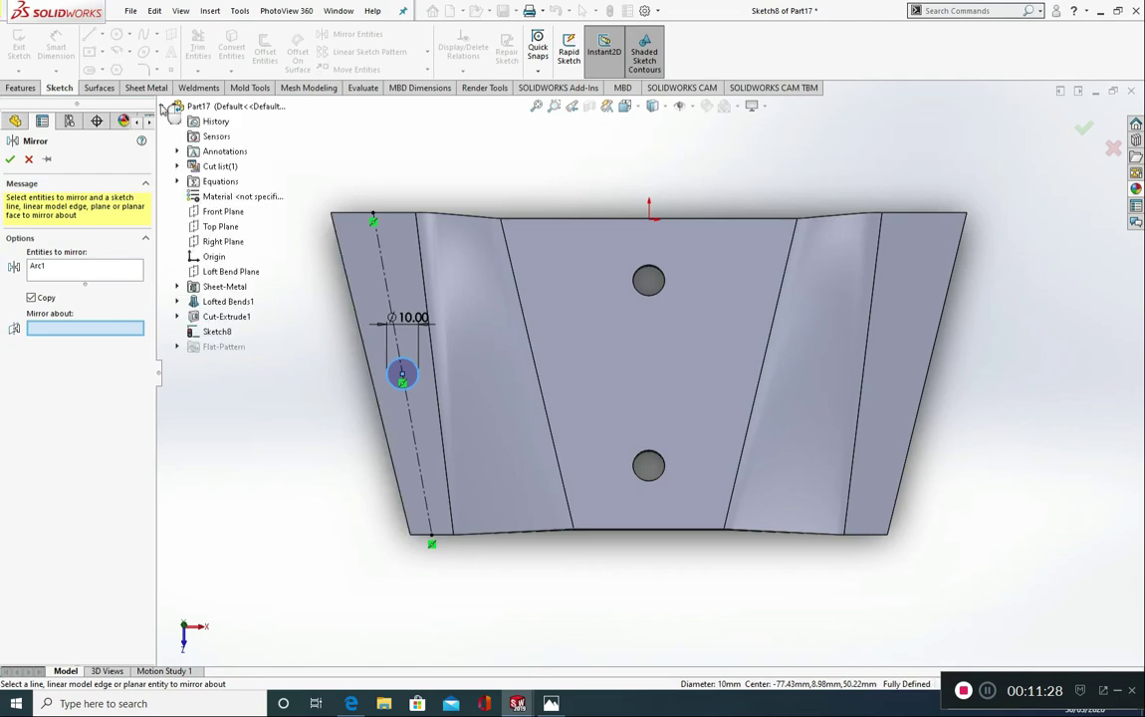
{"action": "left_click", "coordinate": [229, 246]}
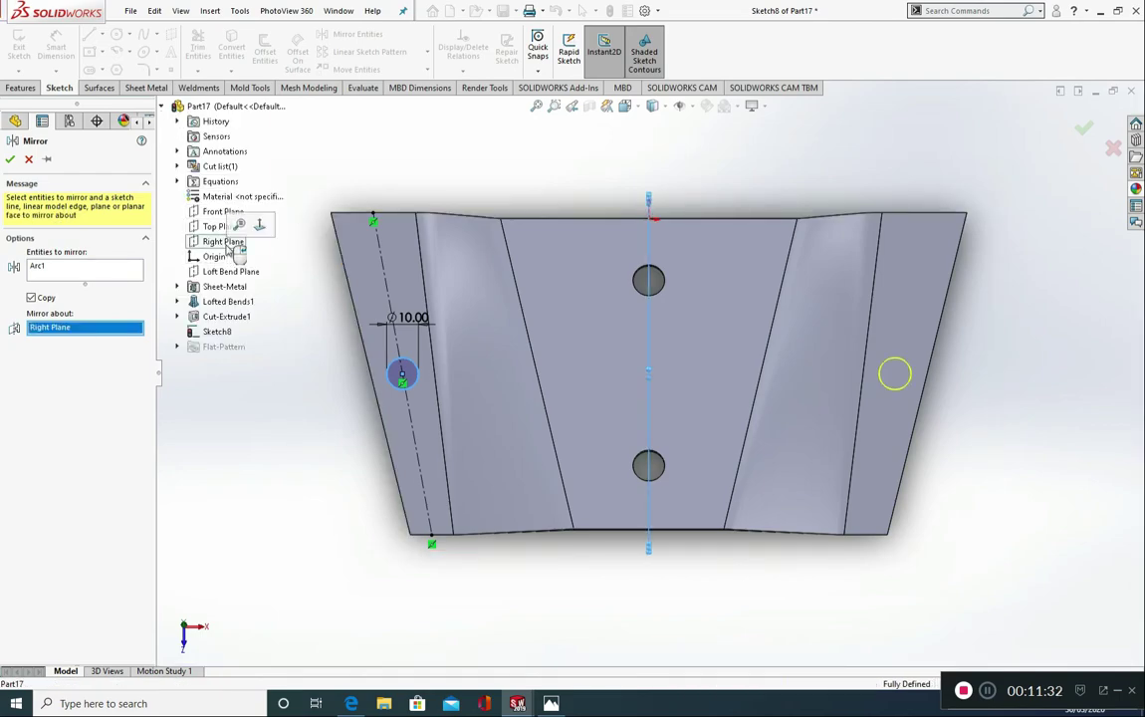
{"action": "left_click", "coordinate": [10, 160]}
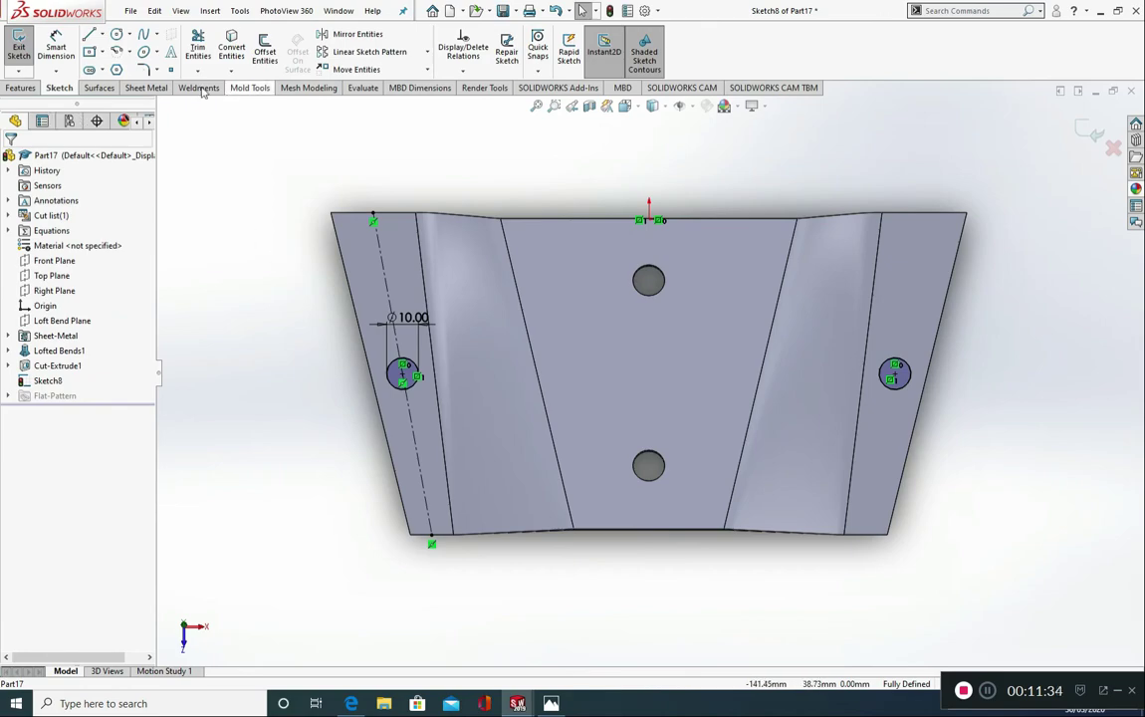
Cut both outer-face circles through the sheet with a normal extruded cut linked to the sheet thickness.
{"action": "left_click", "coordinate": [147, 87]}
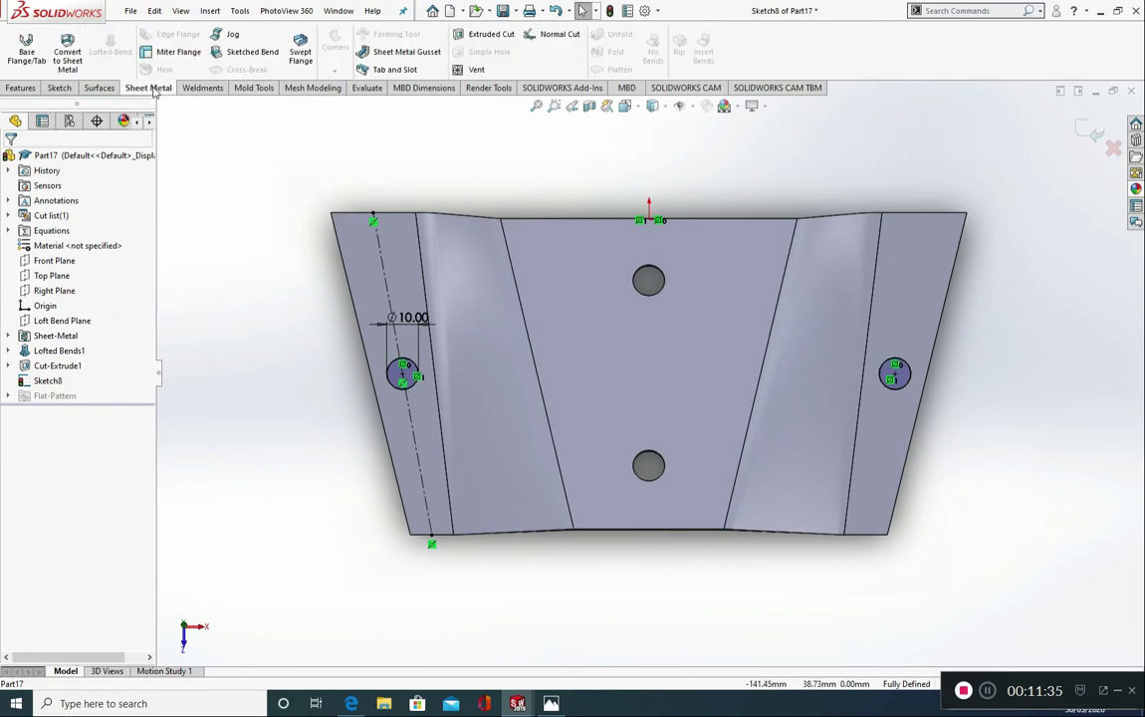
{"action": "left_click", "coordinate": [488, 34]}
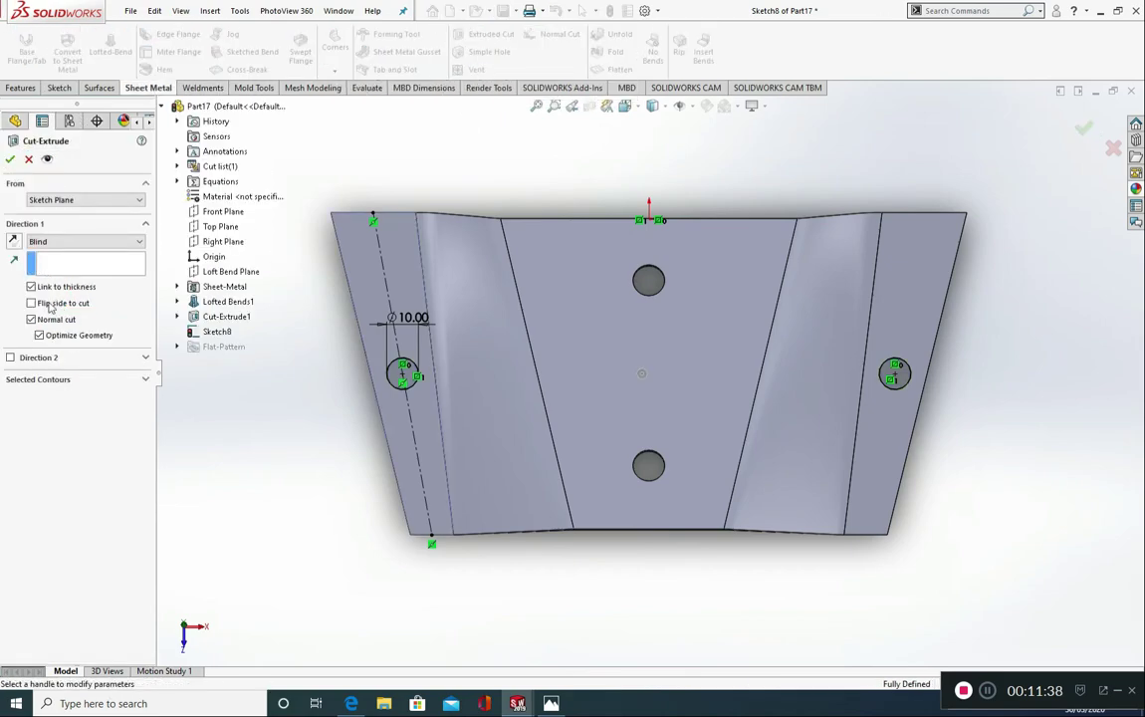
{"action": "left_click", "coordinate": [10, 160]}
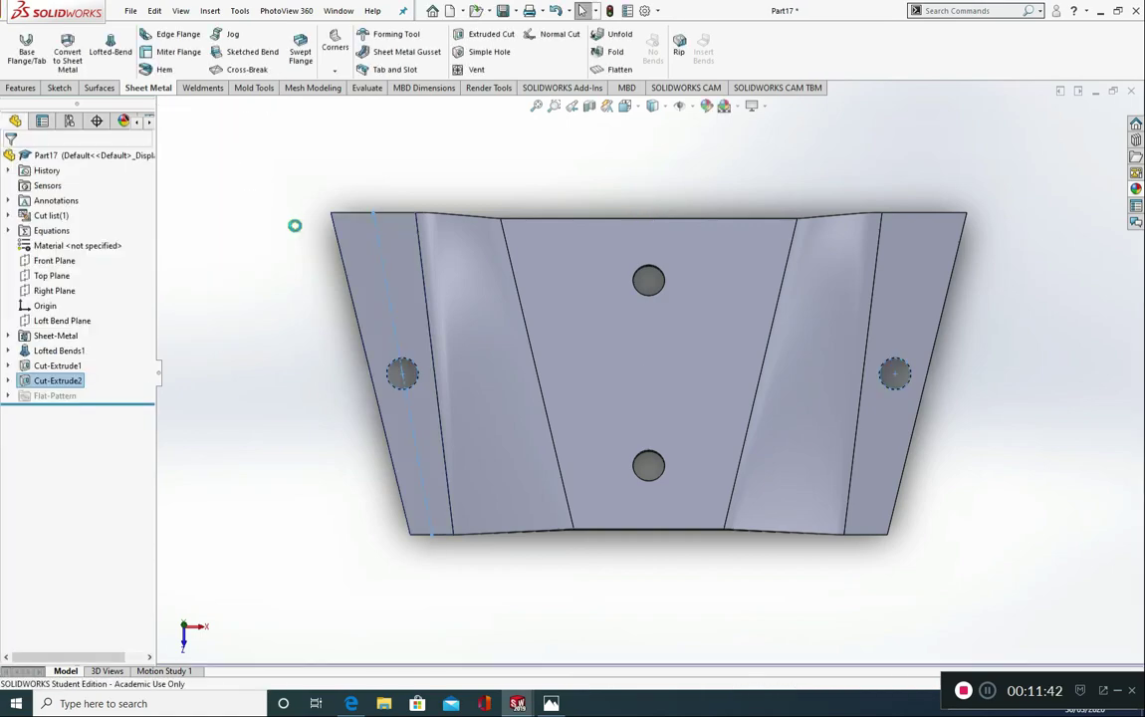
{"action": "left_click", "coordinate": [330, 240]}
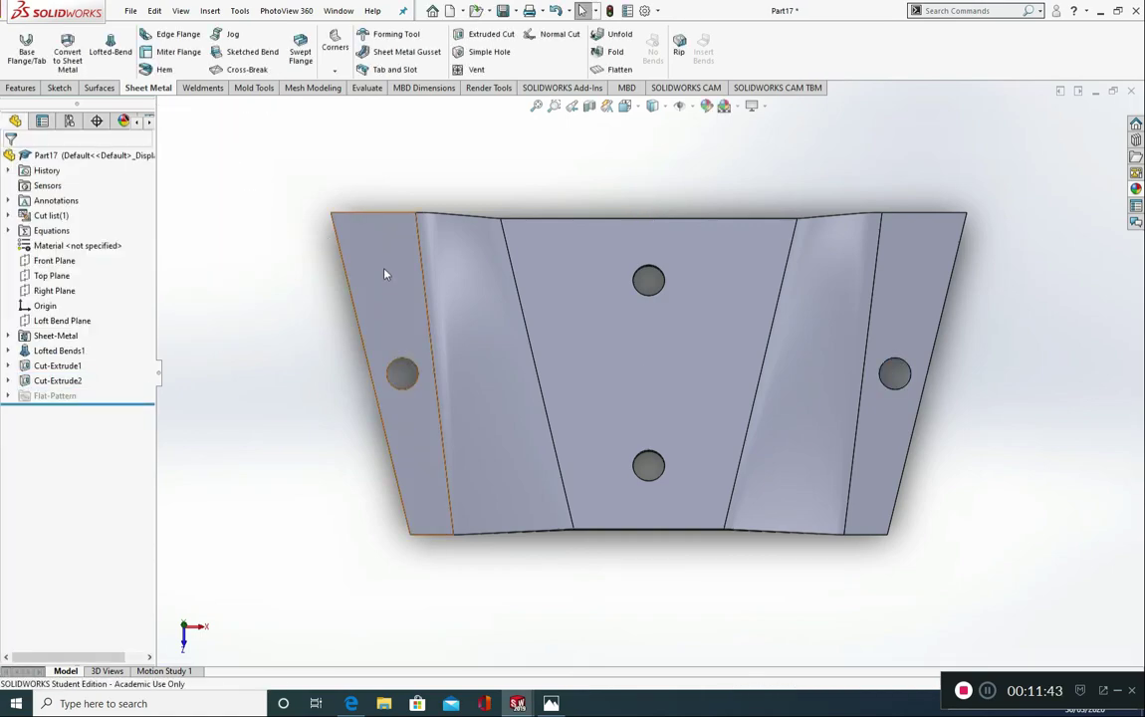
Following the reference image, sketch a center rectangle about 6 mm wide and 206 mm long on the middle face, centred on its vertical midline through both holes.
{"action": "left_click", "coordinate": [559, 705]}
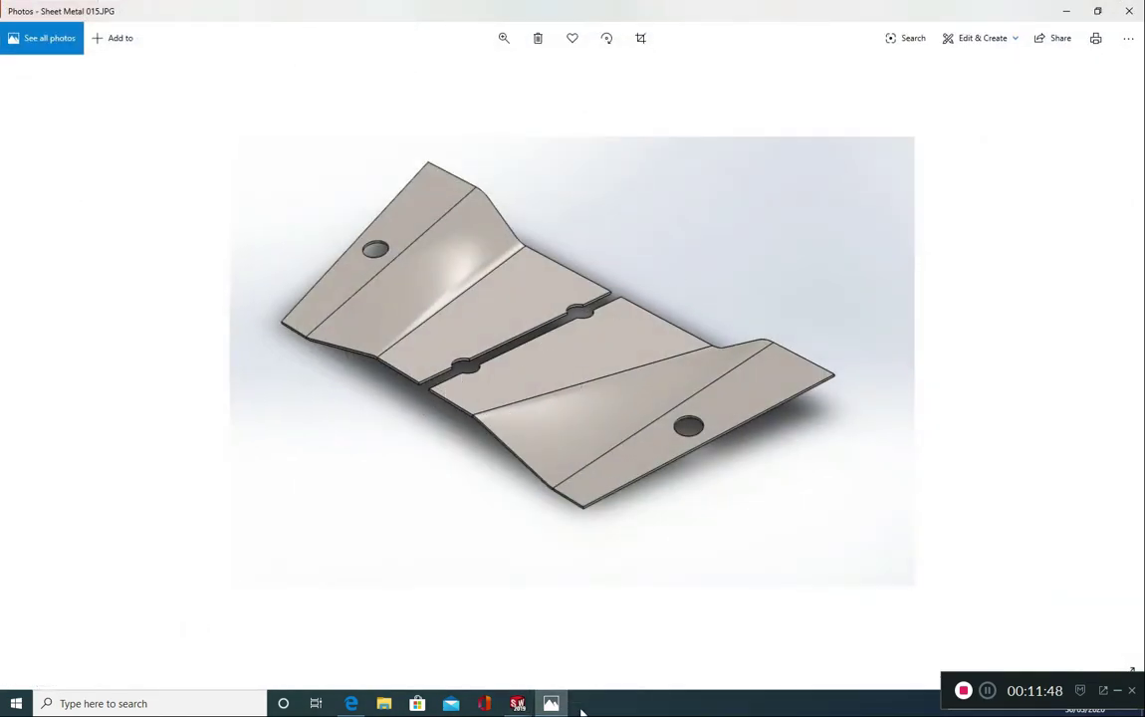
{"action": "left_click", "coordinate": [517, 703]}
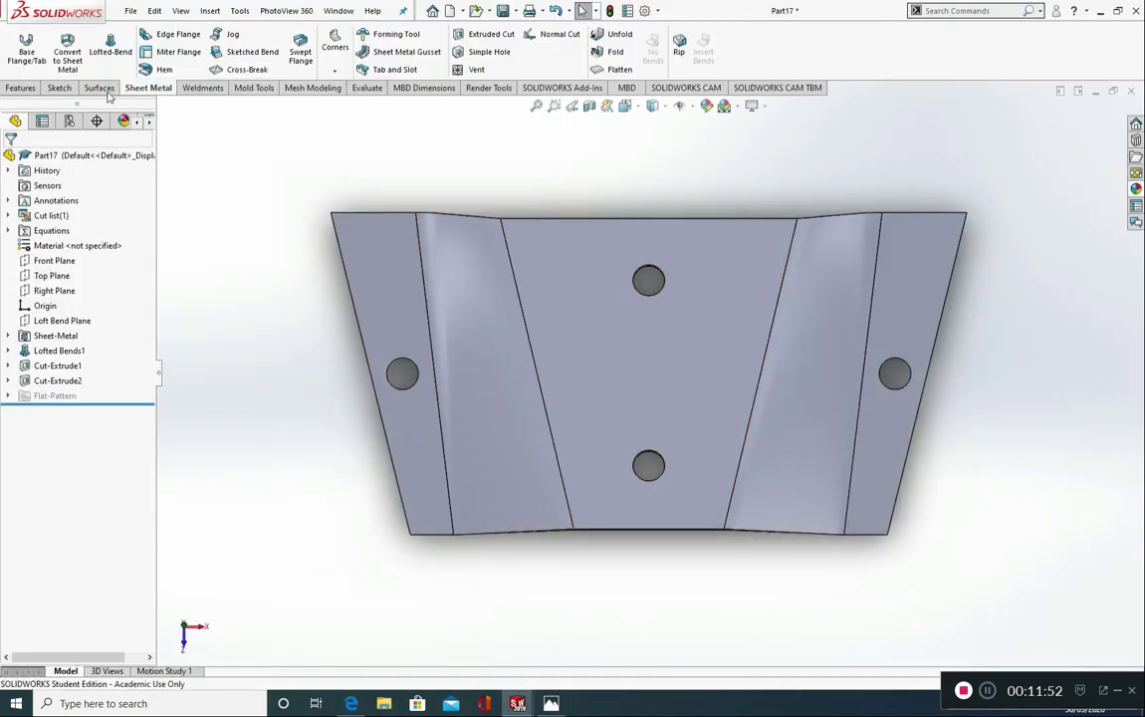
{"action": "left_click", "coordinate": [67, 89]}
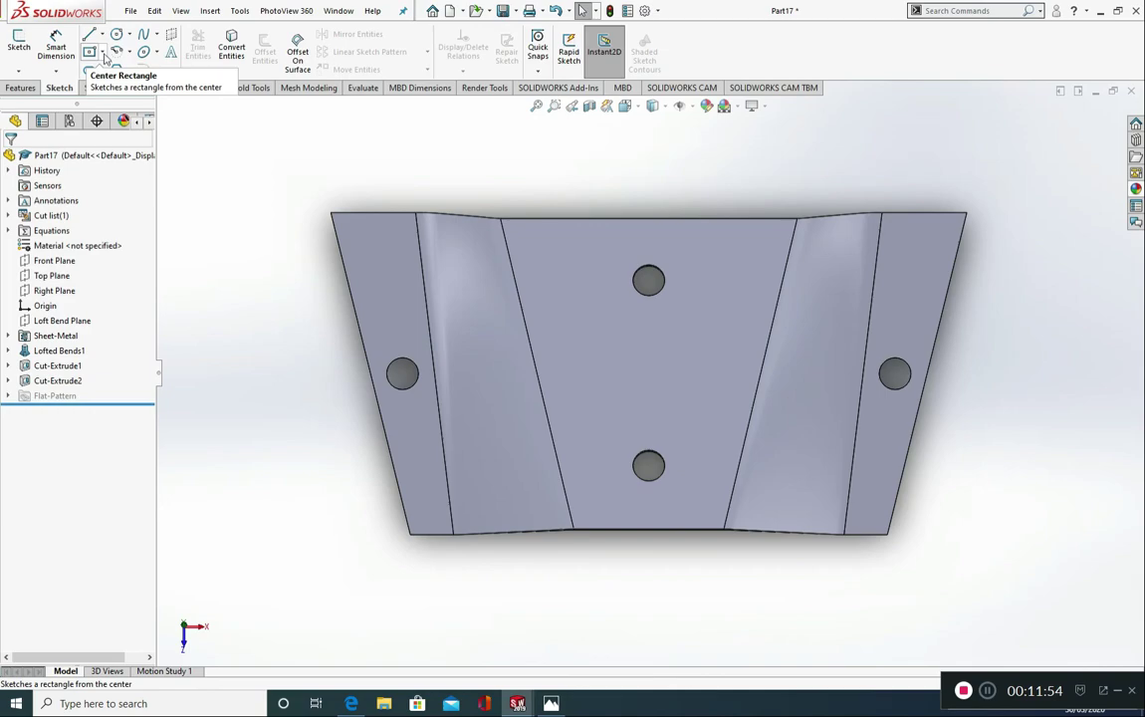
{"action": "left_click", "coordinate": [103, 53]}
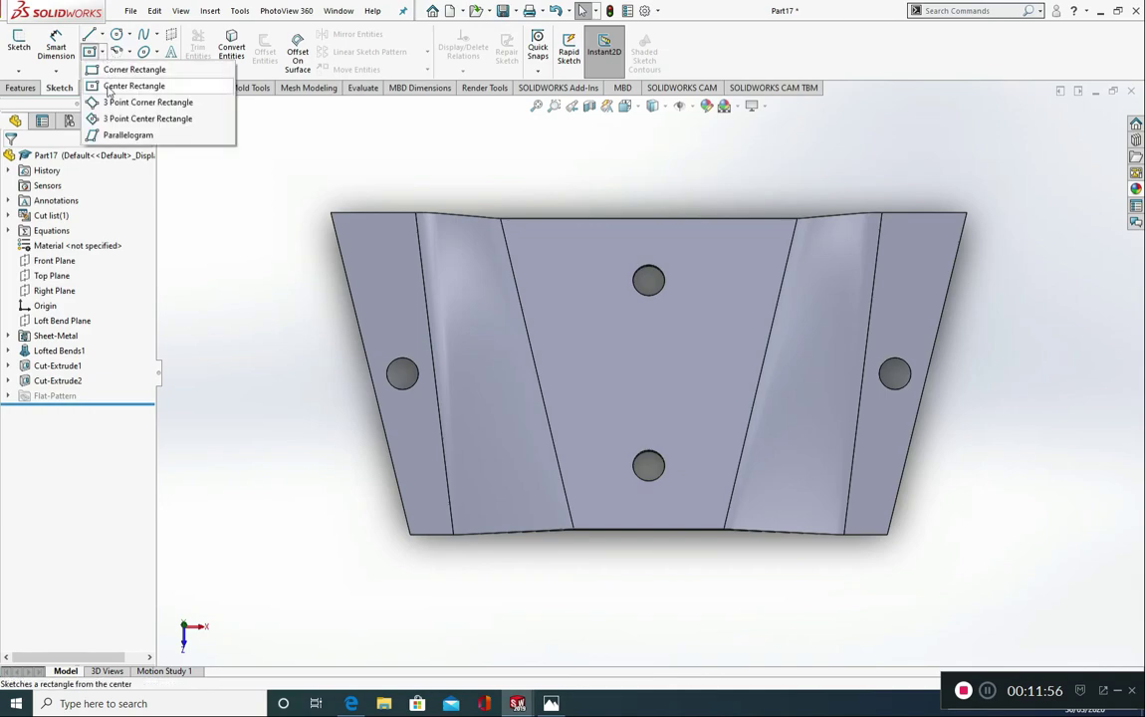
{"action": "left_click", "coordinate": [108, 87]}
{"action": "left_click", "coordinate": [533, 277]}
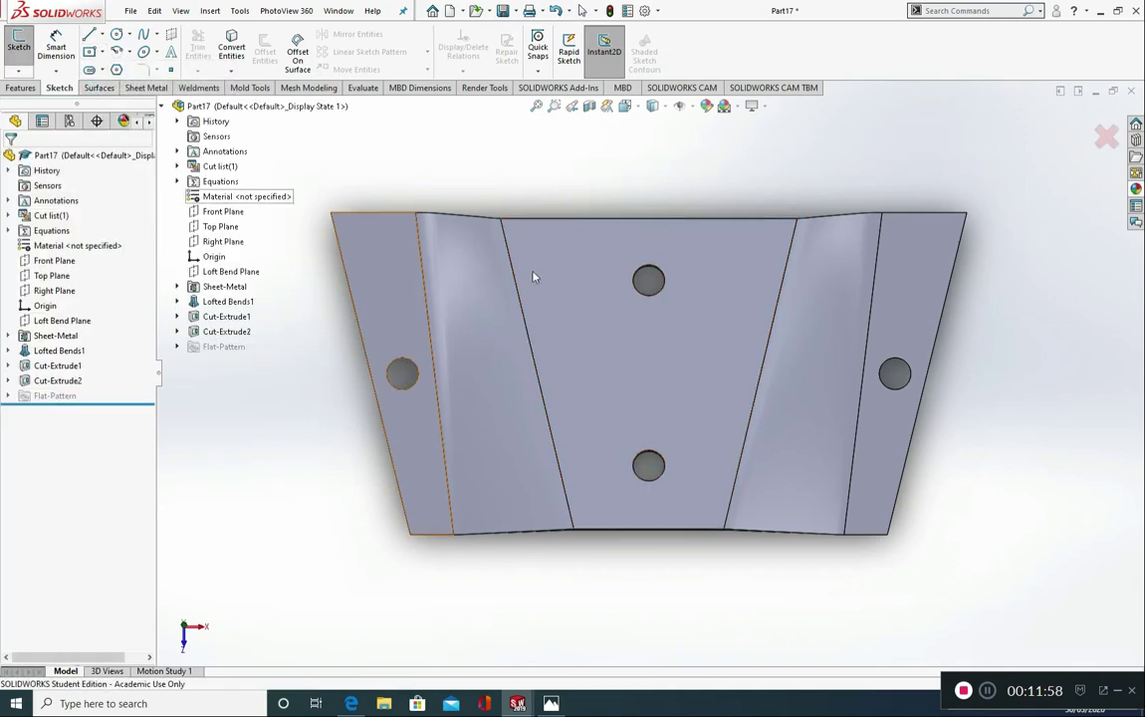
{"action": "left_click", "coordinate": [708, 296]}
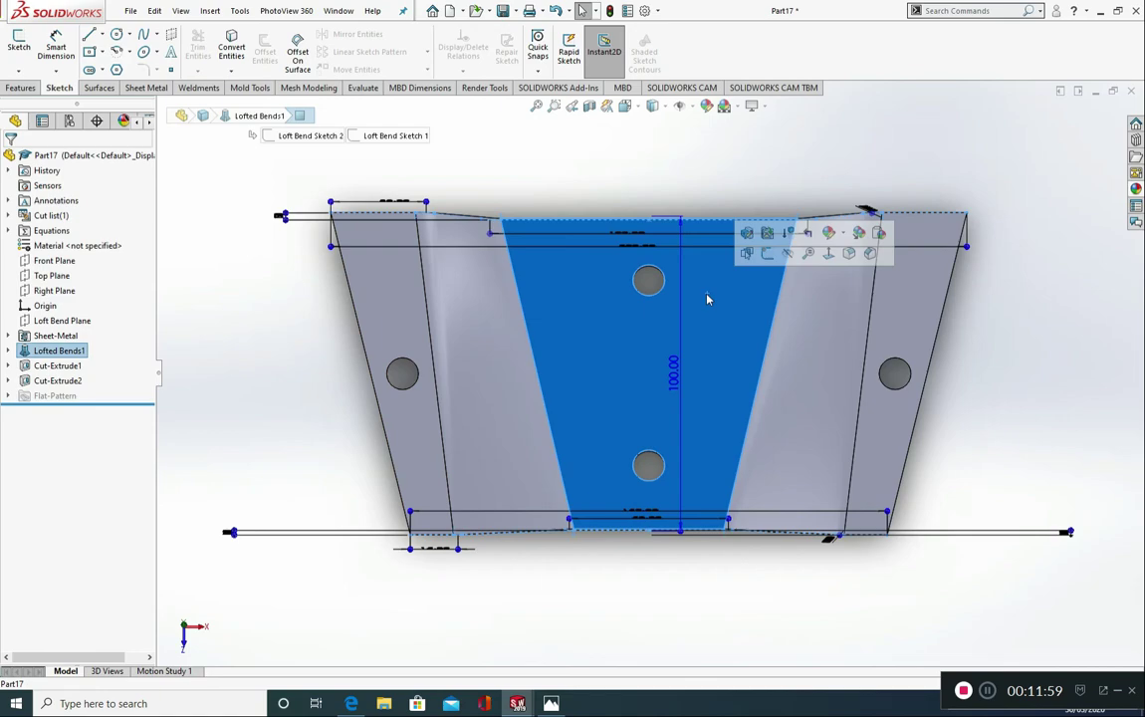
{"action": "left_click", "coordinate": [827, 255]}
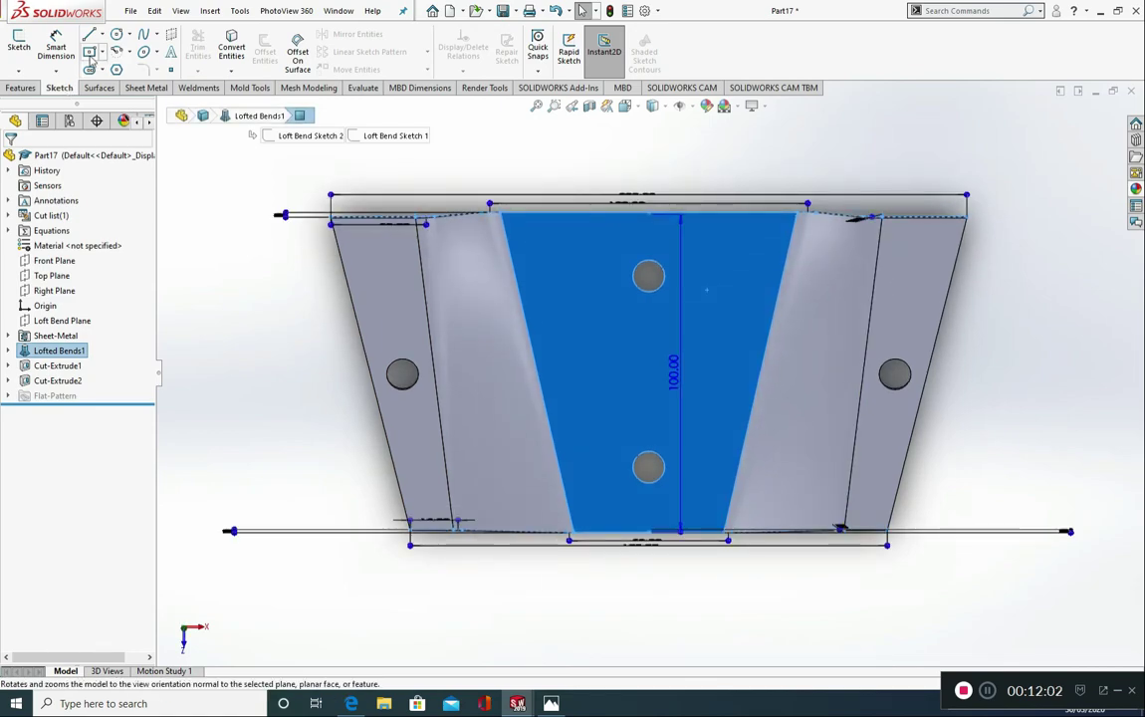
{"action": "left_click", "coordinate": [90, 52]}
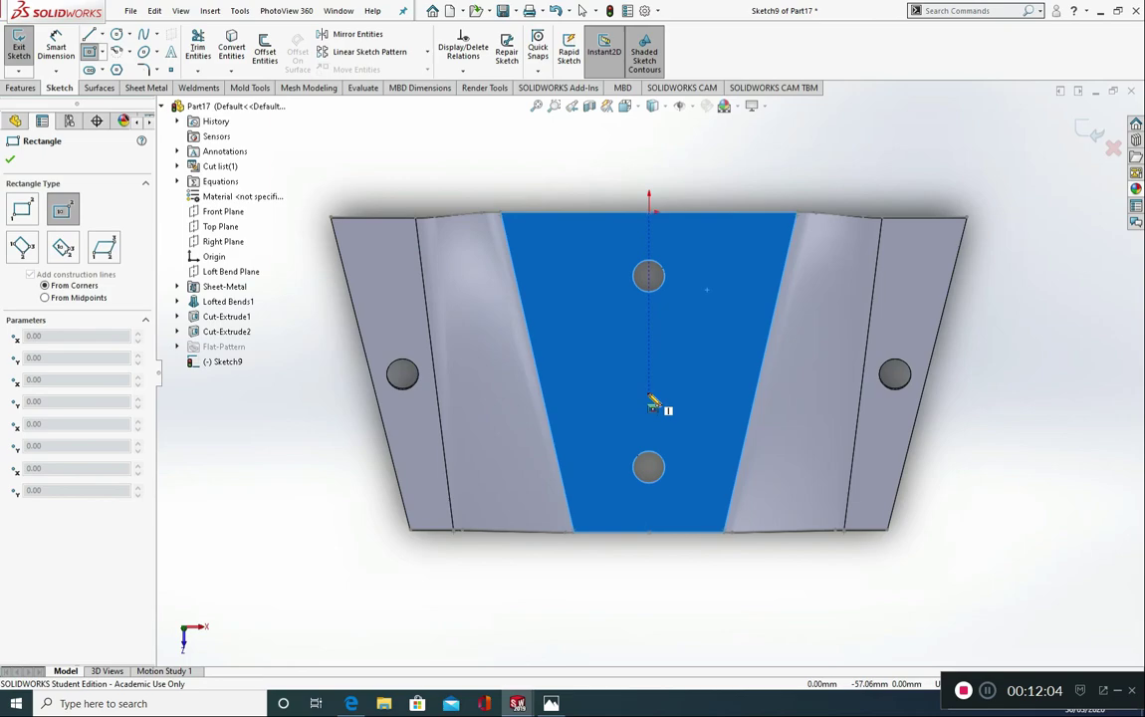
{"action": "left_click", "coordinate": [649, 299]}
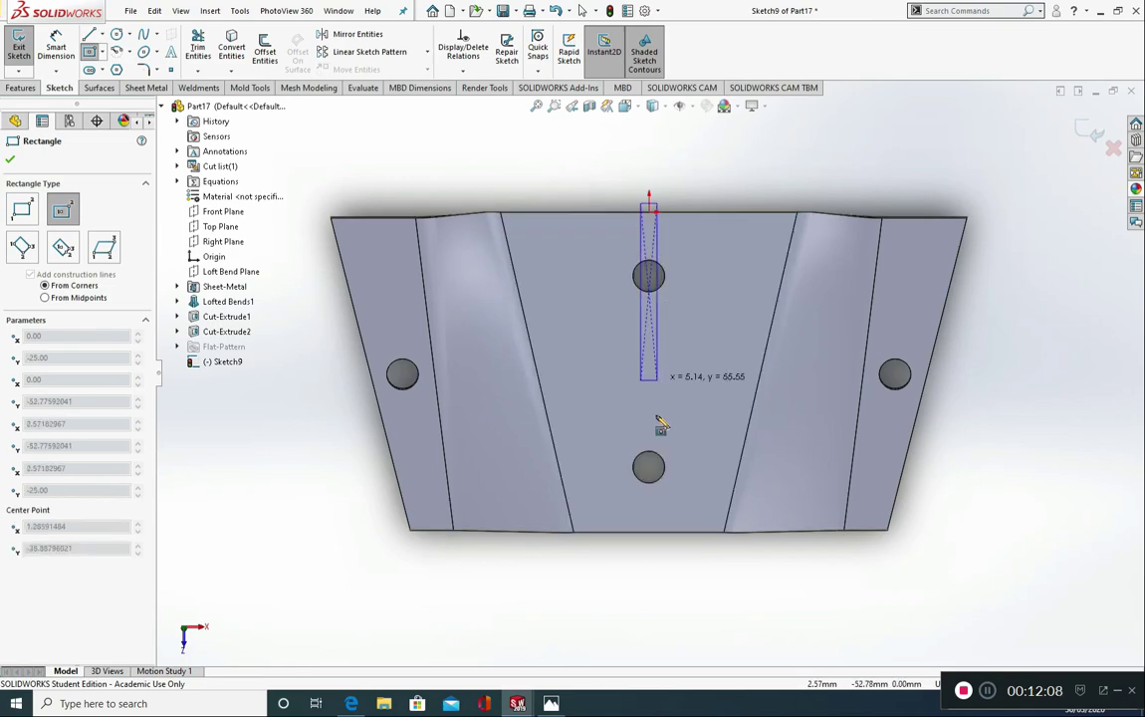
{"action": "left_click", "coordinate": [657, 621]}
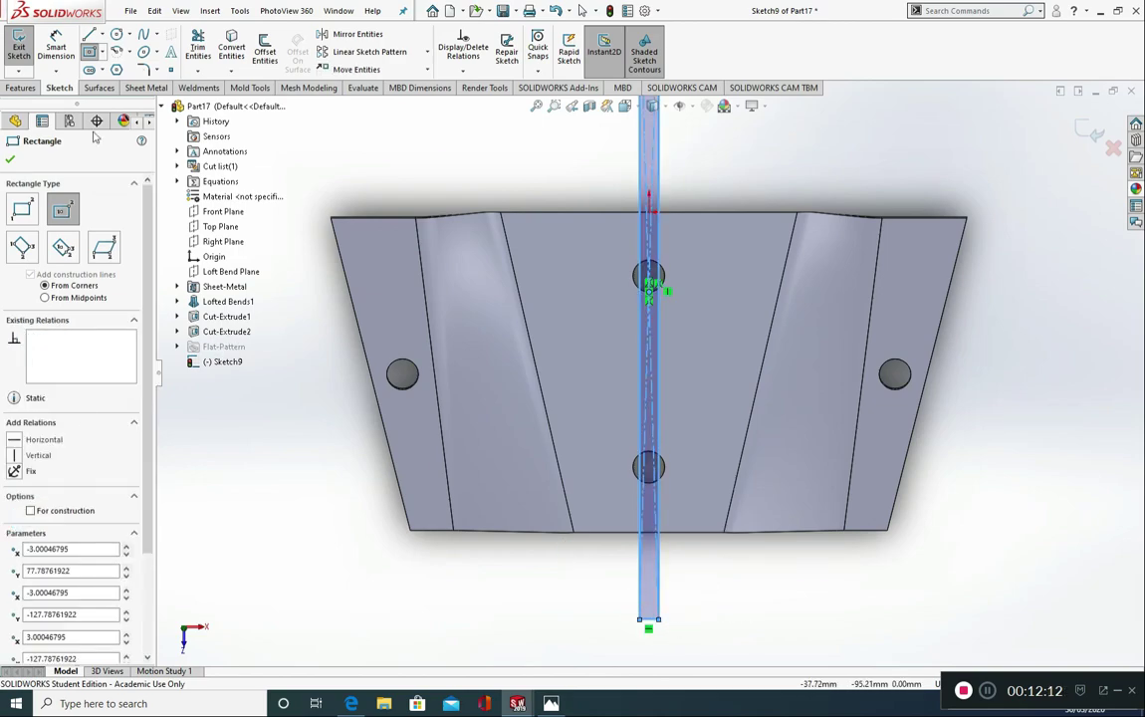
Dimension the short lower edge of the rectangle and set its width to 5 mm.
{"action": "key", "text": "d"}
{"action": "scroll", "coordinate": [683, 617], "scroll_direction": "down", "scroll_amount": 2}
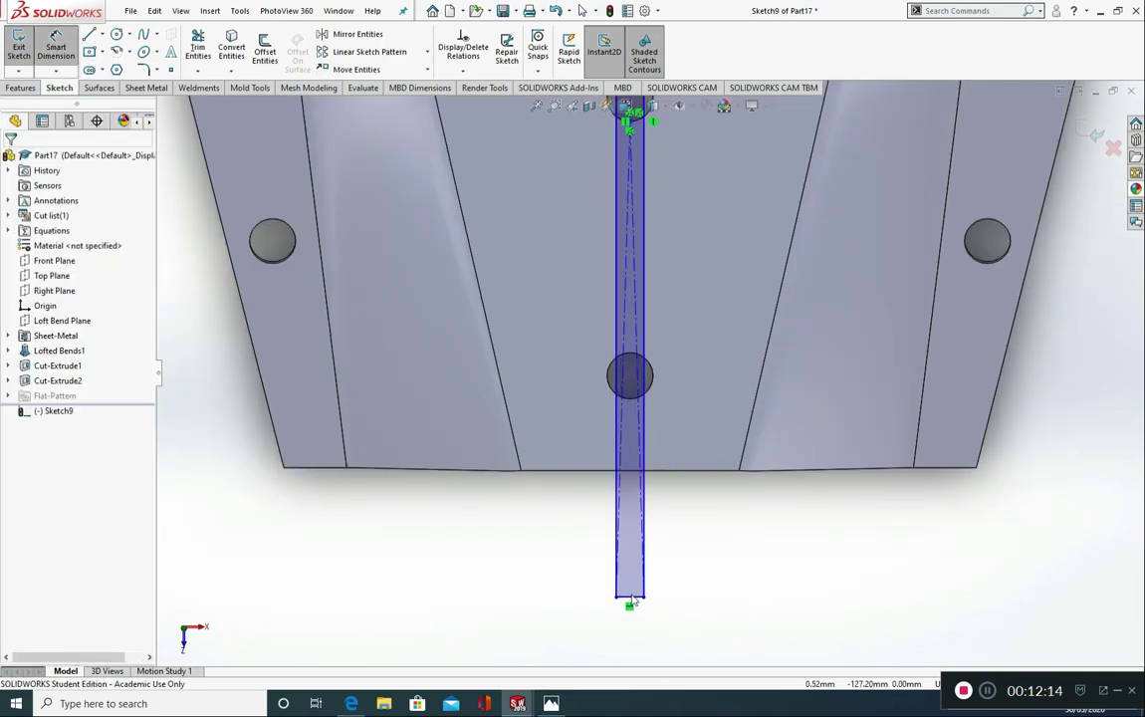
{"action": "left_click", "coordinate": [629, 599]}
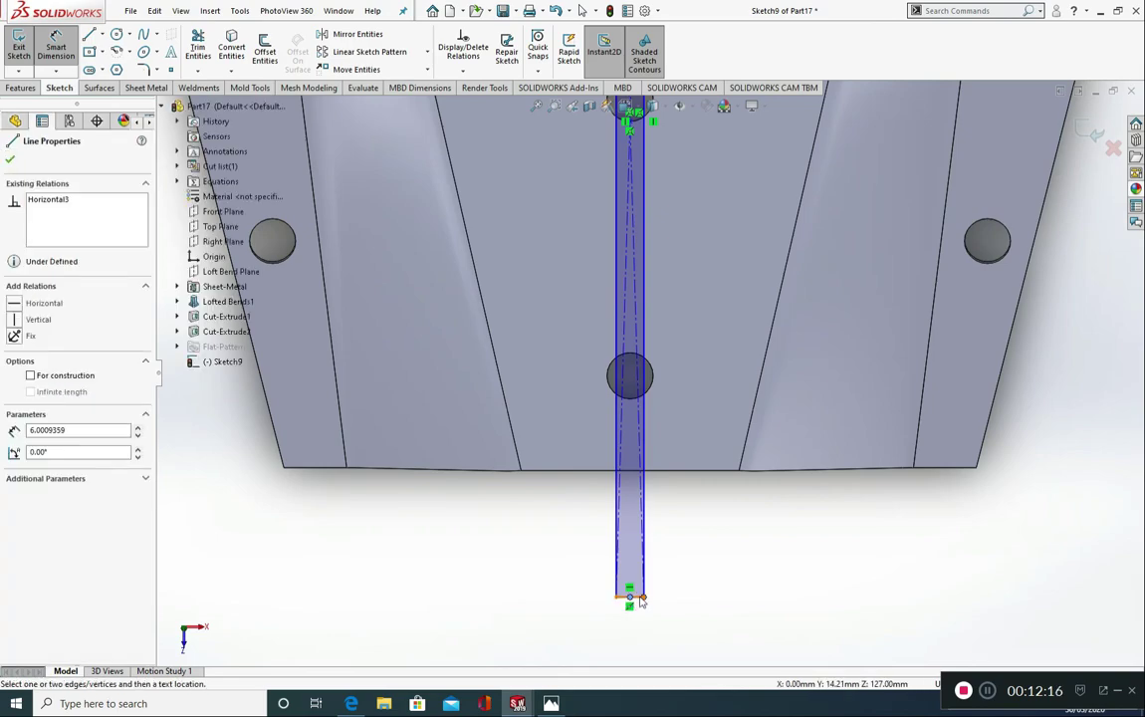
{"action": "left_click", "coordinate": [631, 598]}
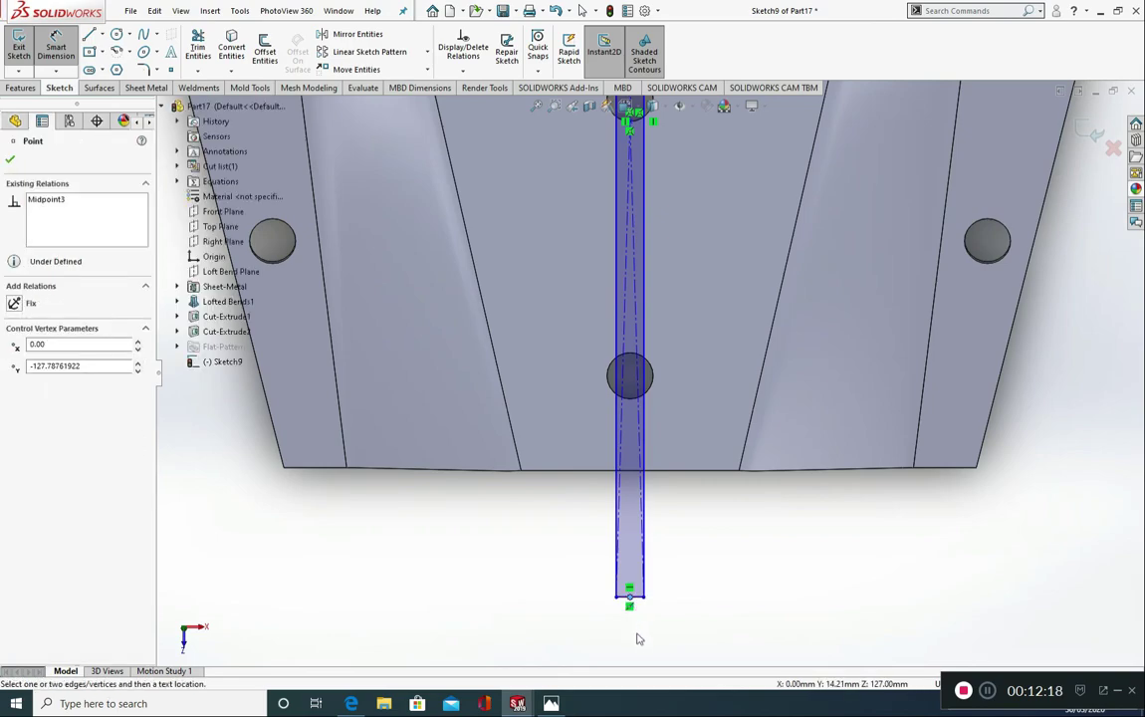
{"action": "key", "text": "Escape"}
{"action": "left_click", "coordinate": [56, 50]}
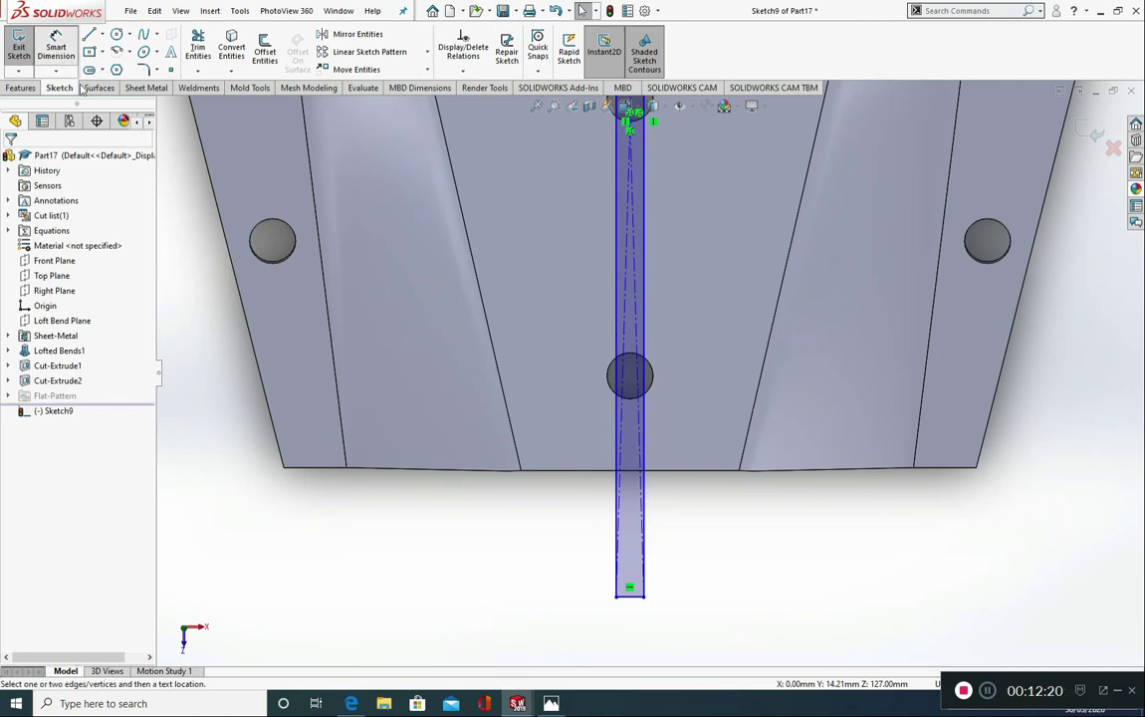
{"action": "scroll", "coordinate": [629, 511], "scroll_direction": "down", "scroll_amount": 3}
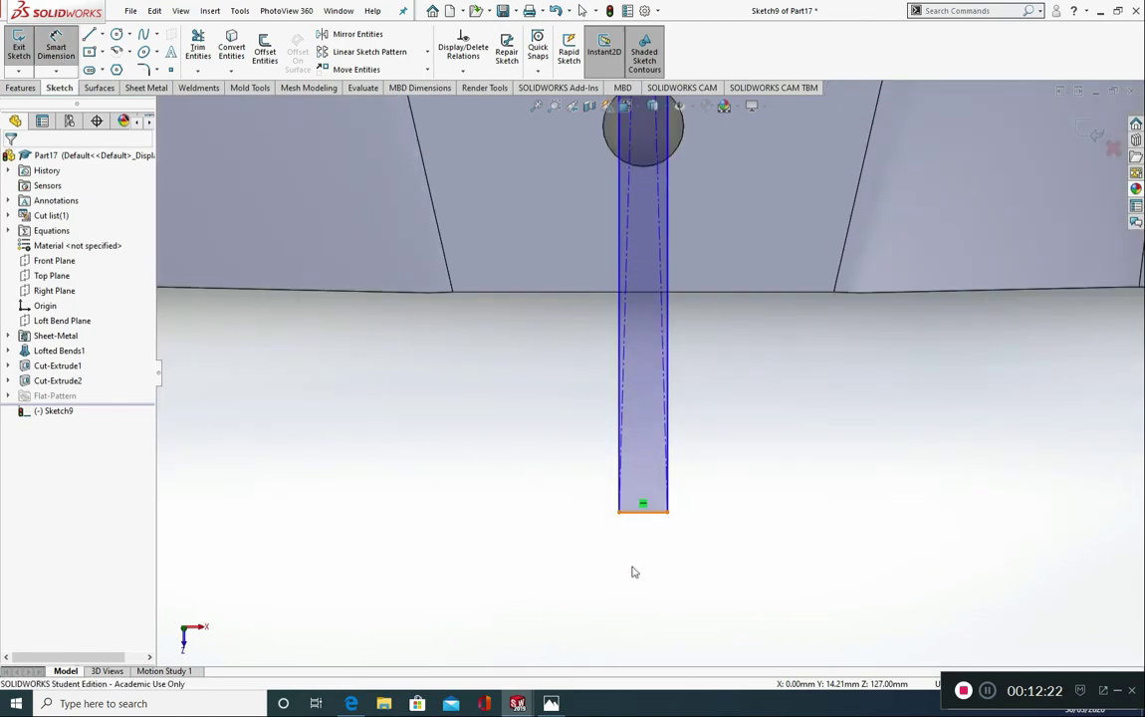
{"action": "left_click", "coordinate": [643, 511]}
{"action": "left_click", "coordinate": [639, 582]}
{"action": "type", "text": "5"}
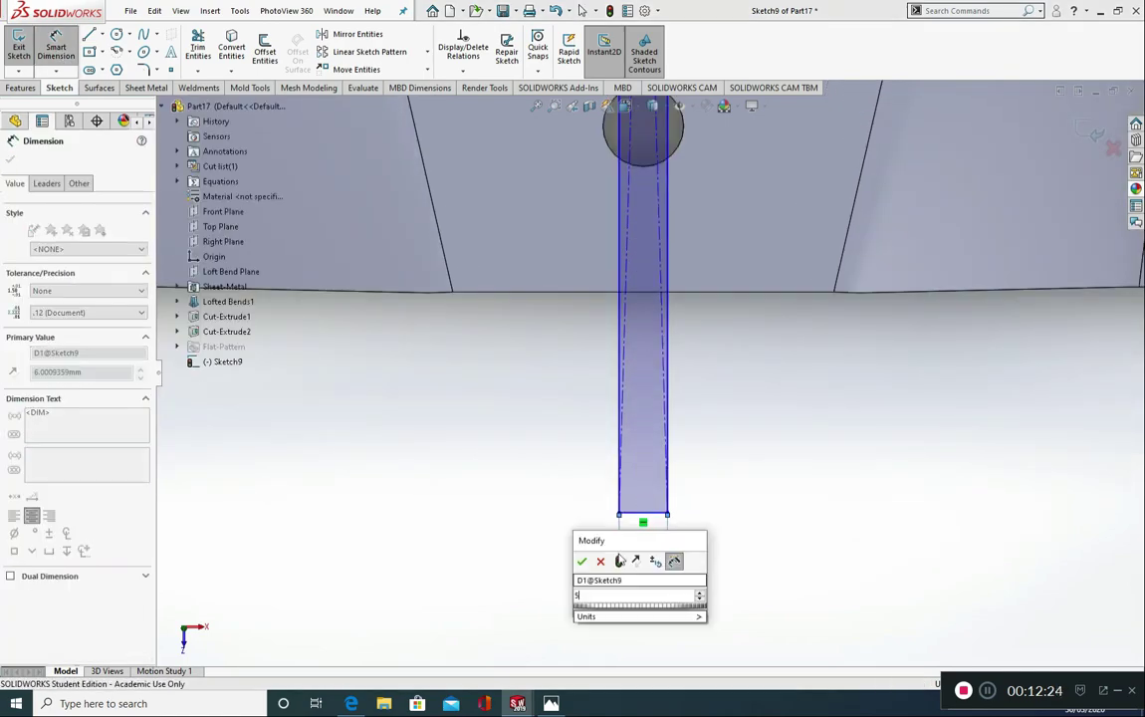
{"action": "key", "text": "Return"}
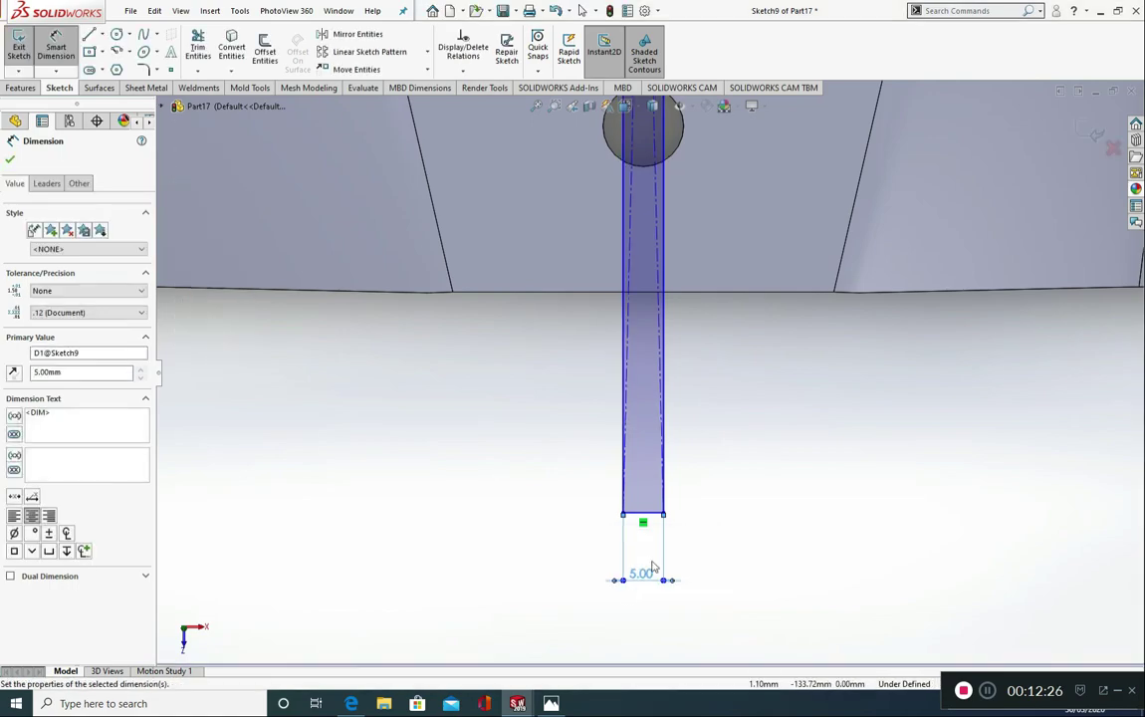
Cut the rectangle through the middle face with a normal cut linked to thickness, keep all bodies, and show the part in isometric view.
{"action": "scroll", "coordinate": [665, 538], "scroll_direction": "up", "scroll_amount": 5}
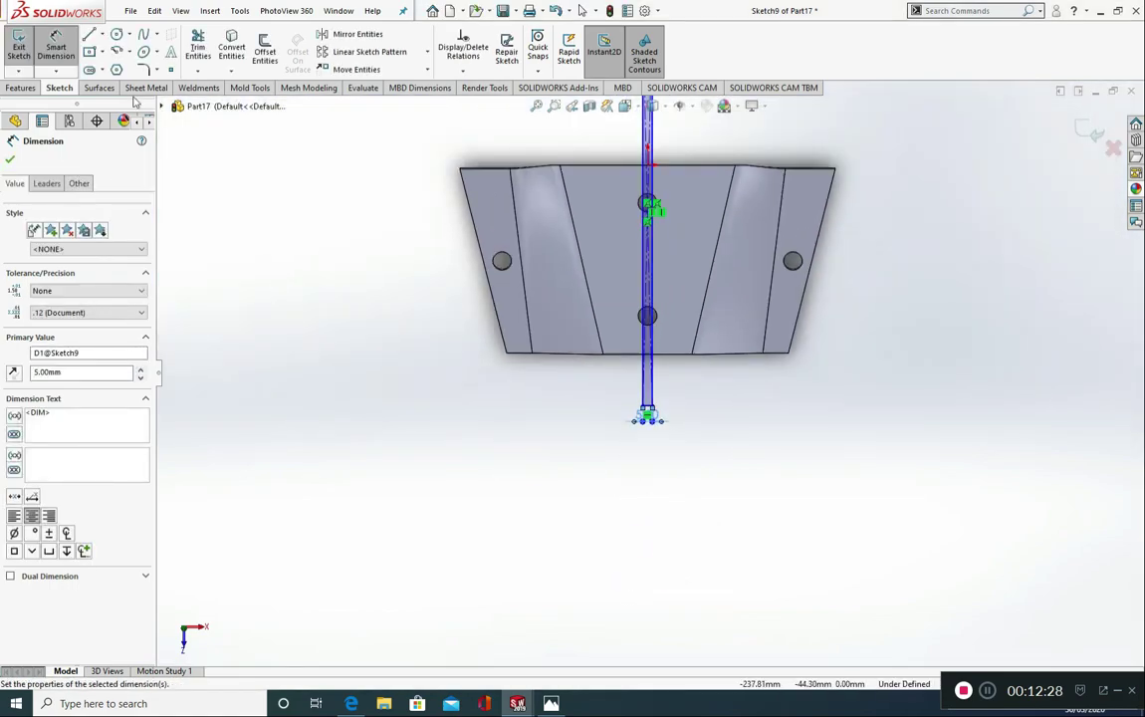
{"action": "left_click", "coordinate": [145, 88]}
{"action": "left_click", "coordinate": [488, 34]}
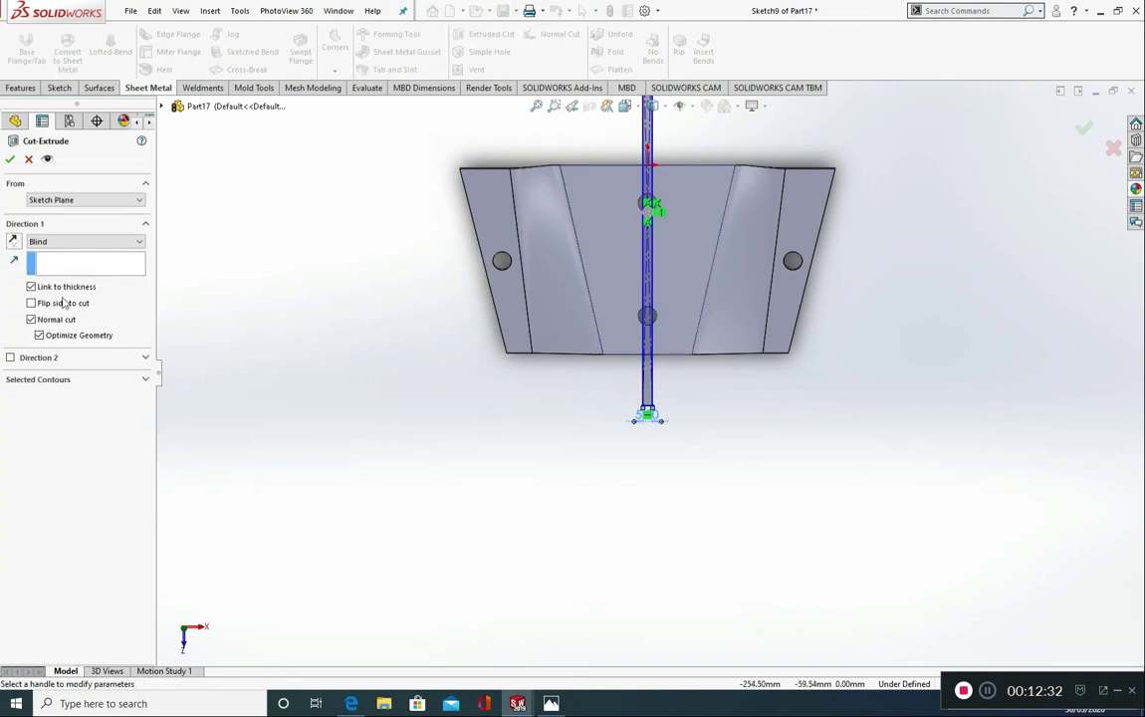
{"action": "left_click", "coordinate": [9, 159]}
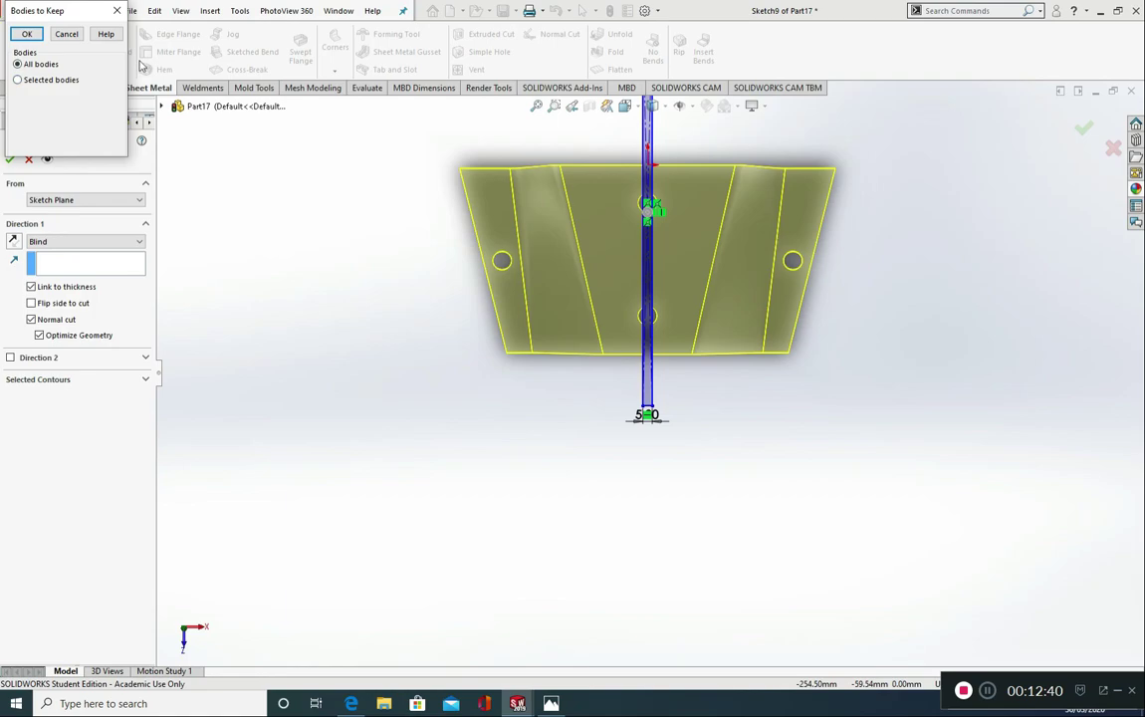
{"action": "left_click", "coordinate": [26, 35]}
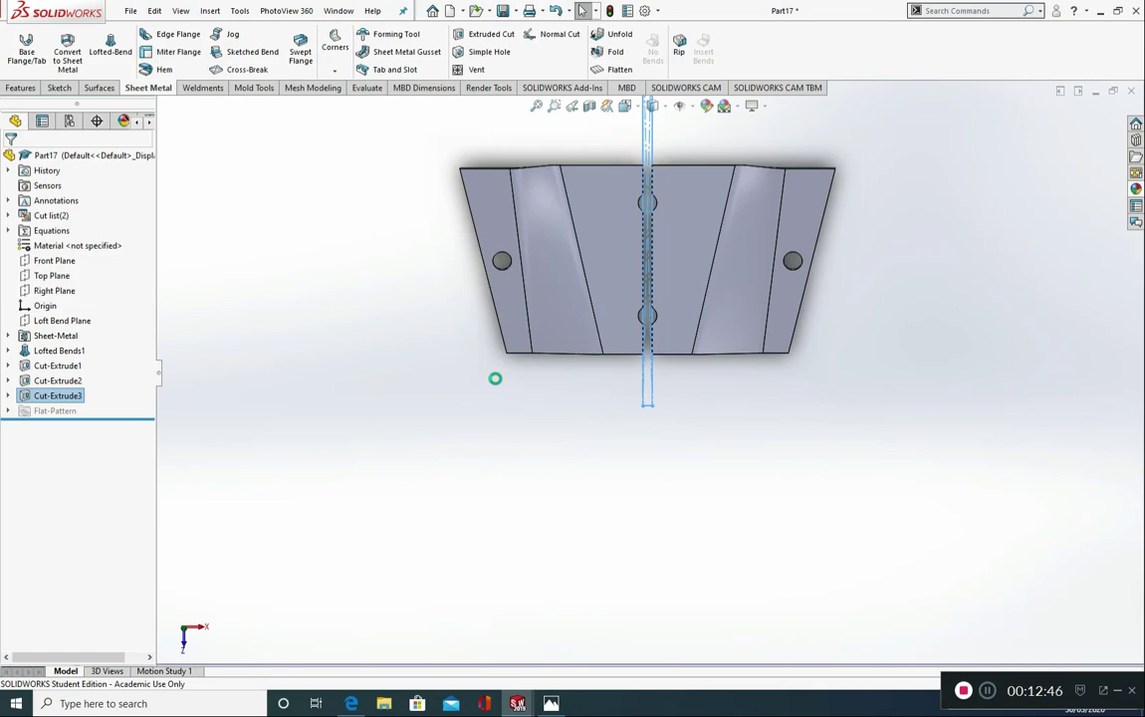
{"action": "key", "text": "ctrl+7"}
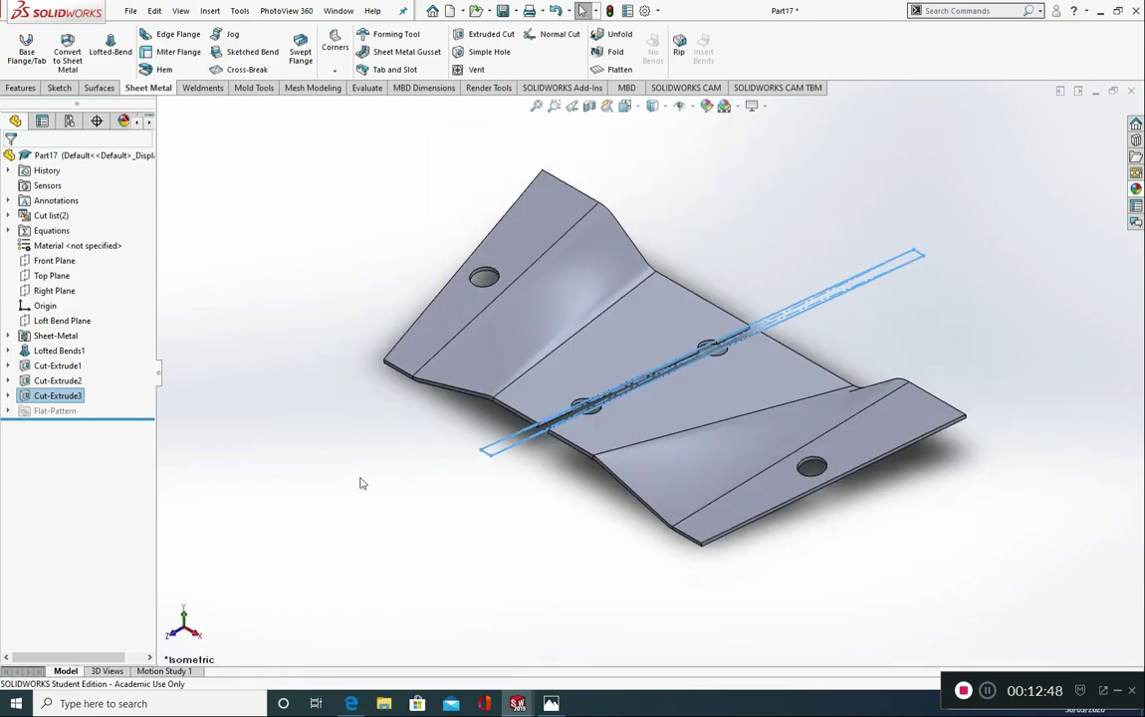
{"action": "left_click", "coordinate": [361, 483]}
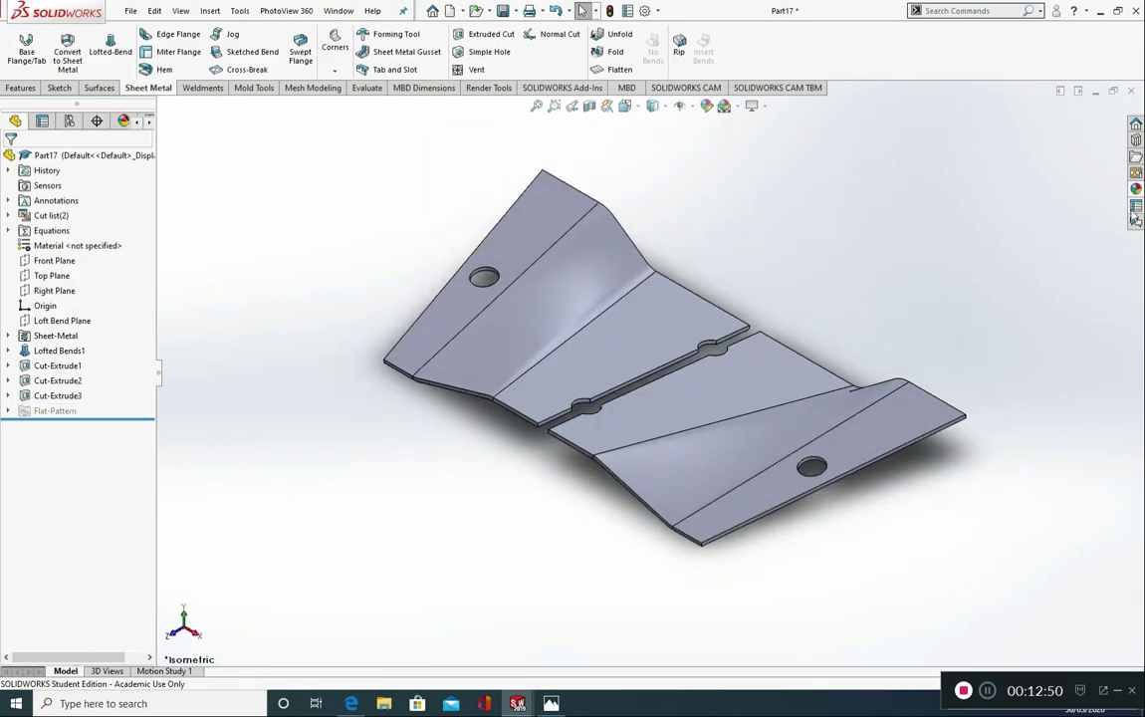
Apply the brushed steel appearance to each of the two sheet metal bodies at body level.
{"action": "left_click", "coordinate": [1135, 189]}
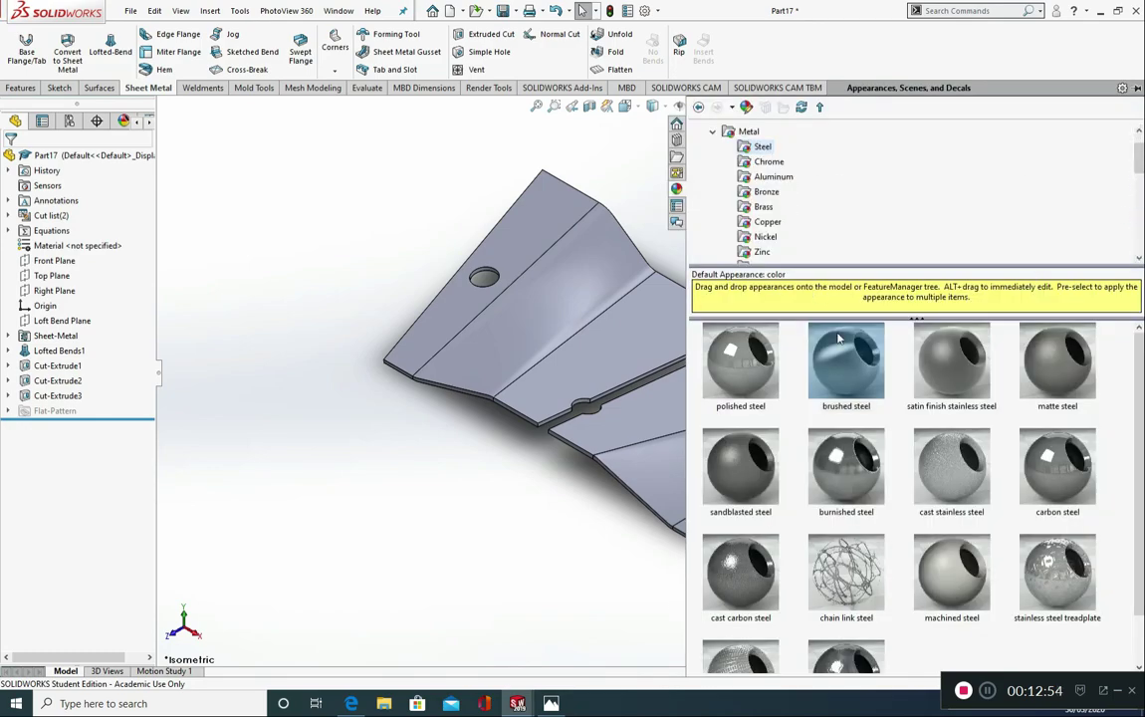
{"action": "mouse_move", "coordinate": [840, 340]}
{"action": "left_mouse_down"}
{"action": "mouse_move", "coordinate": [764, 321]}
{"action": "mouse_move", "coordinate": [653, 335]}
{"action": "left_mouse_up"}
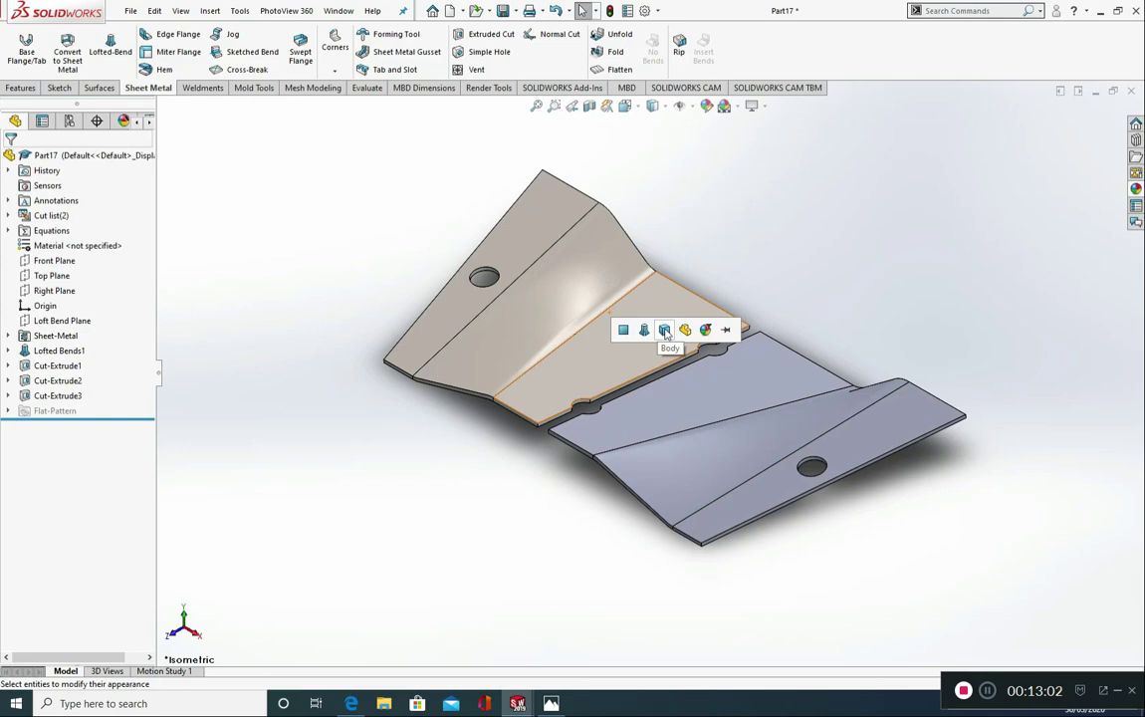
{"action": "left_click", "coordinate": [665, 331]}
{"action": "left_click", "coordinate": [1136, 189]}
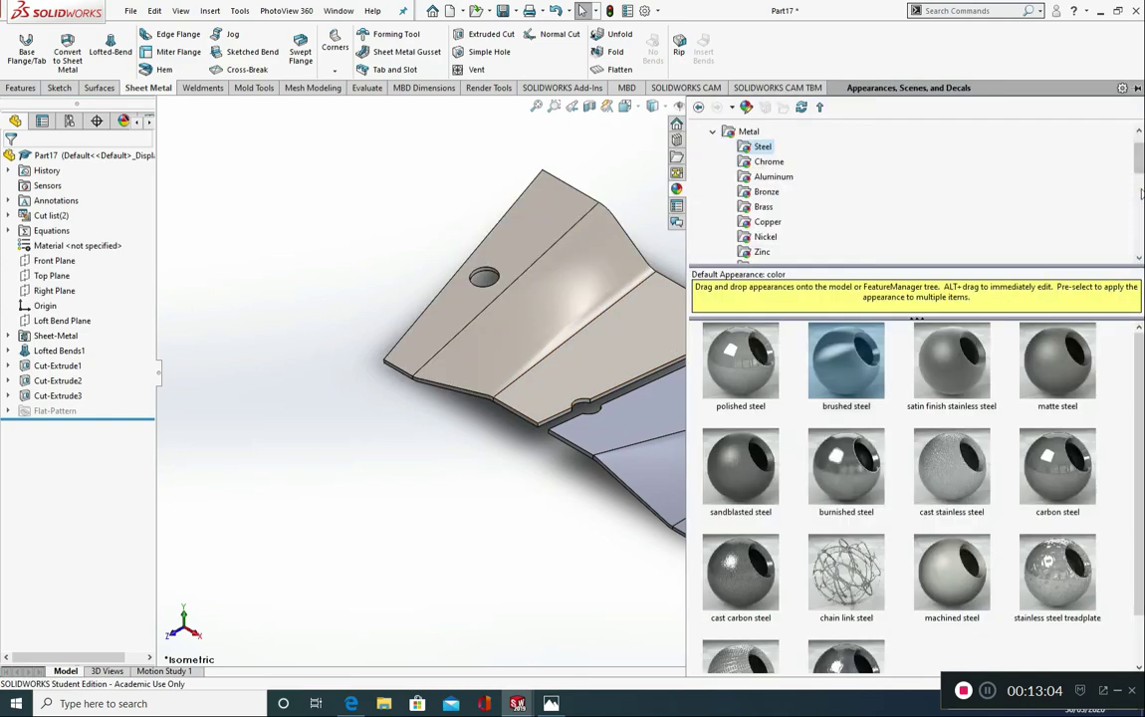
{"action": "mouse_move", "coordinate": [854, 391]}
{"action": "left_mouse_down"}
{"action": "mouse_move", "coordinate": [646, 341]}
{"action": "mouse_move", "coordinate": [628, 396]}
{"action": "mouse_move", "coordinate": [669, 419]}
{"action": "left_mouse_up"}
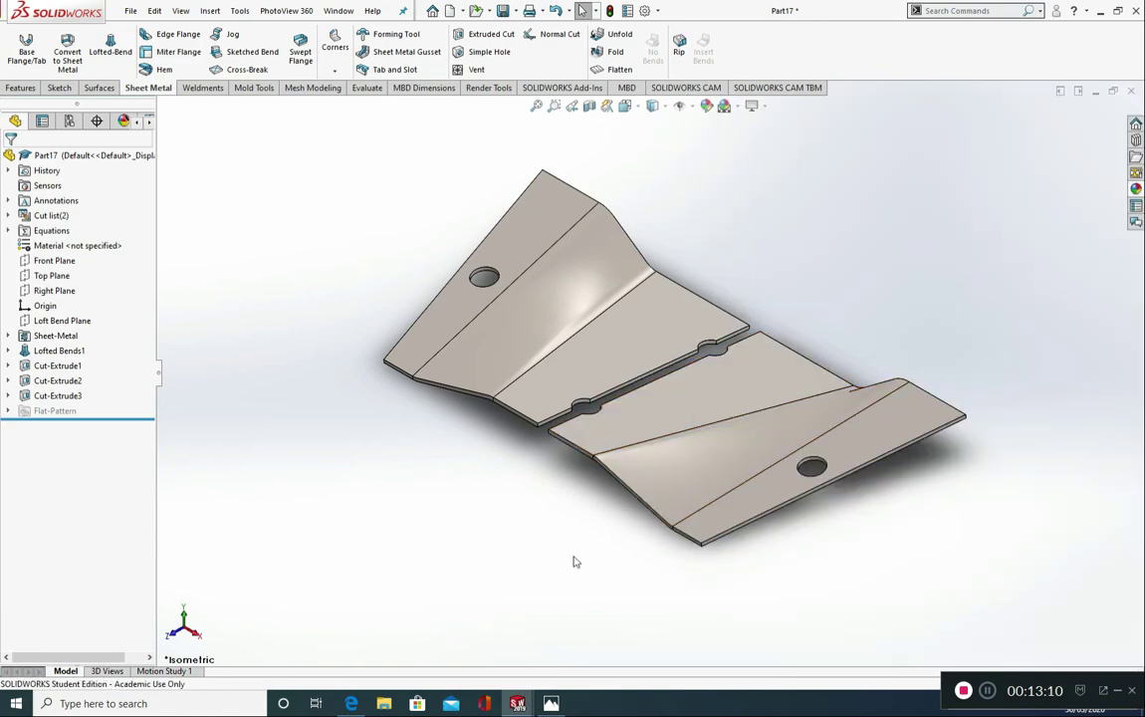